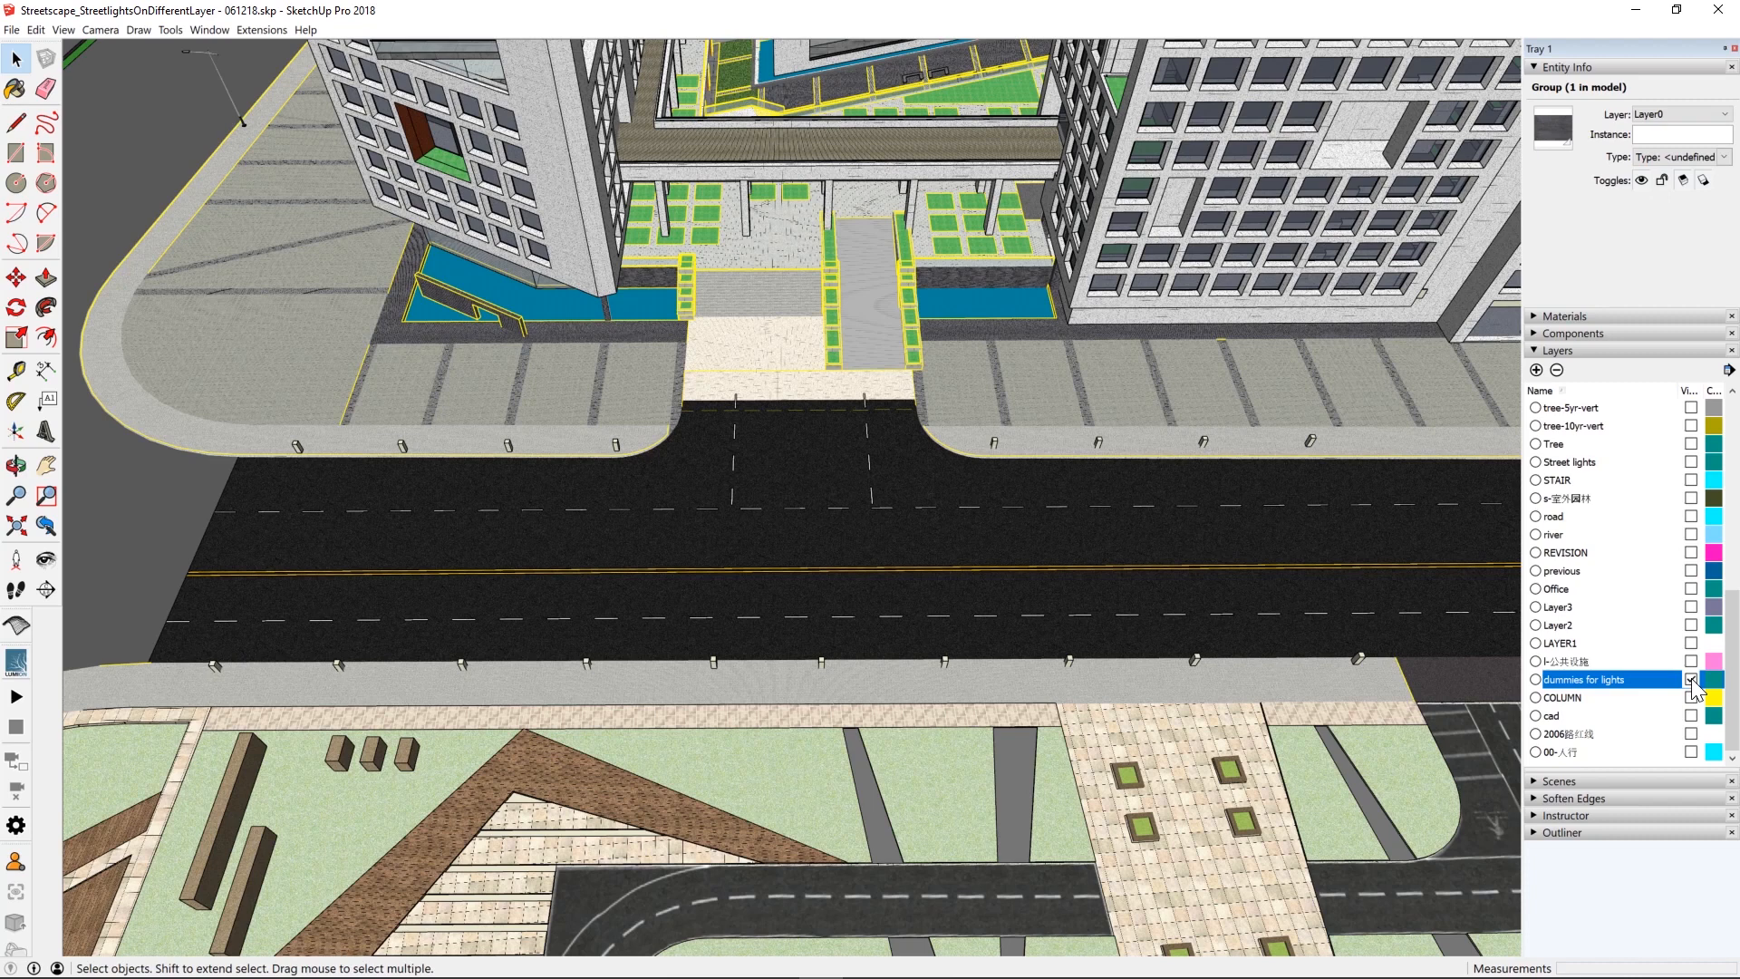
drag(1734, 600, 1700, 400)
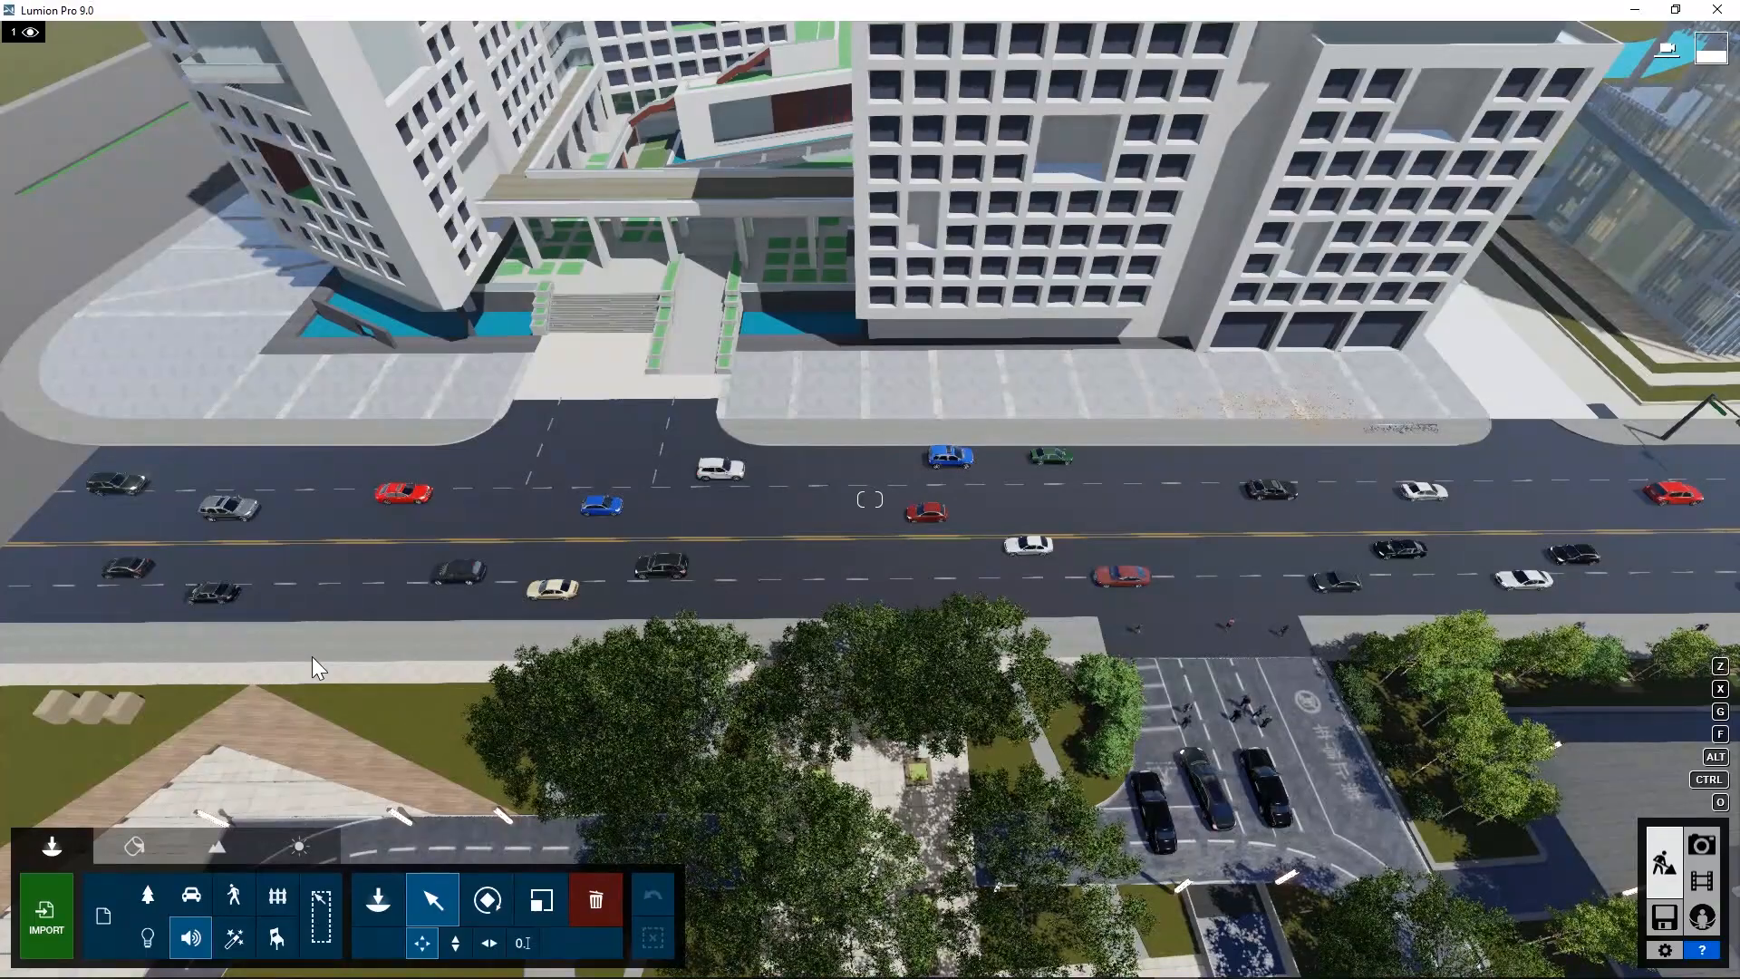
- Switch to Lumion, hide layers 3, 4 and 5, and make the Street lights layer (layer 2) current
click(121, 33)
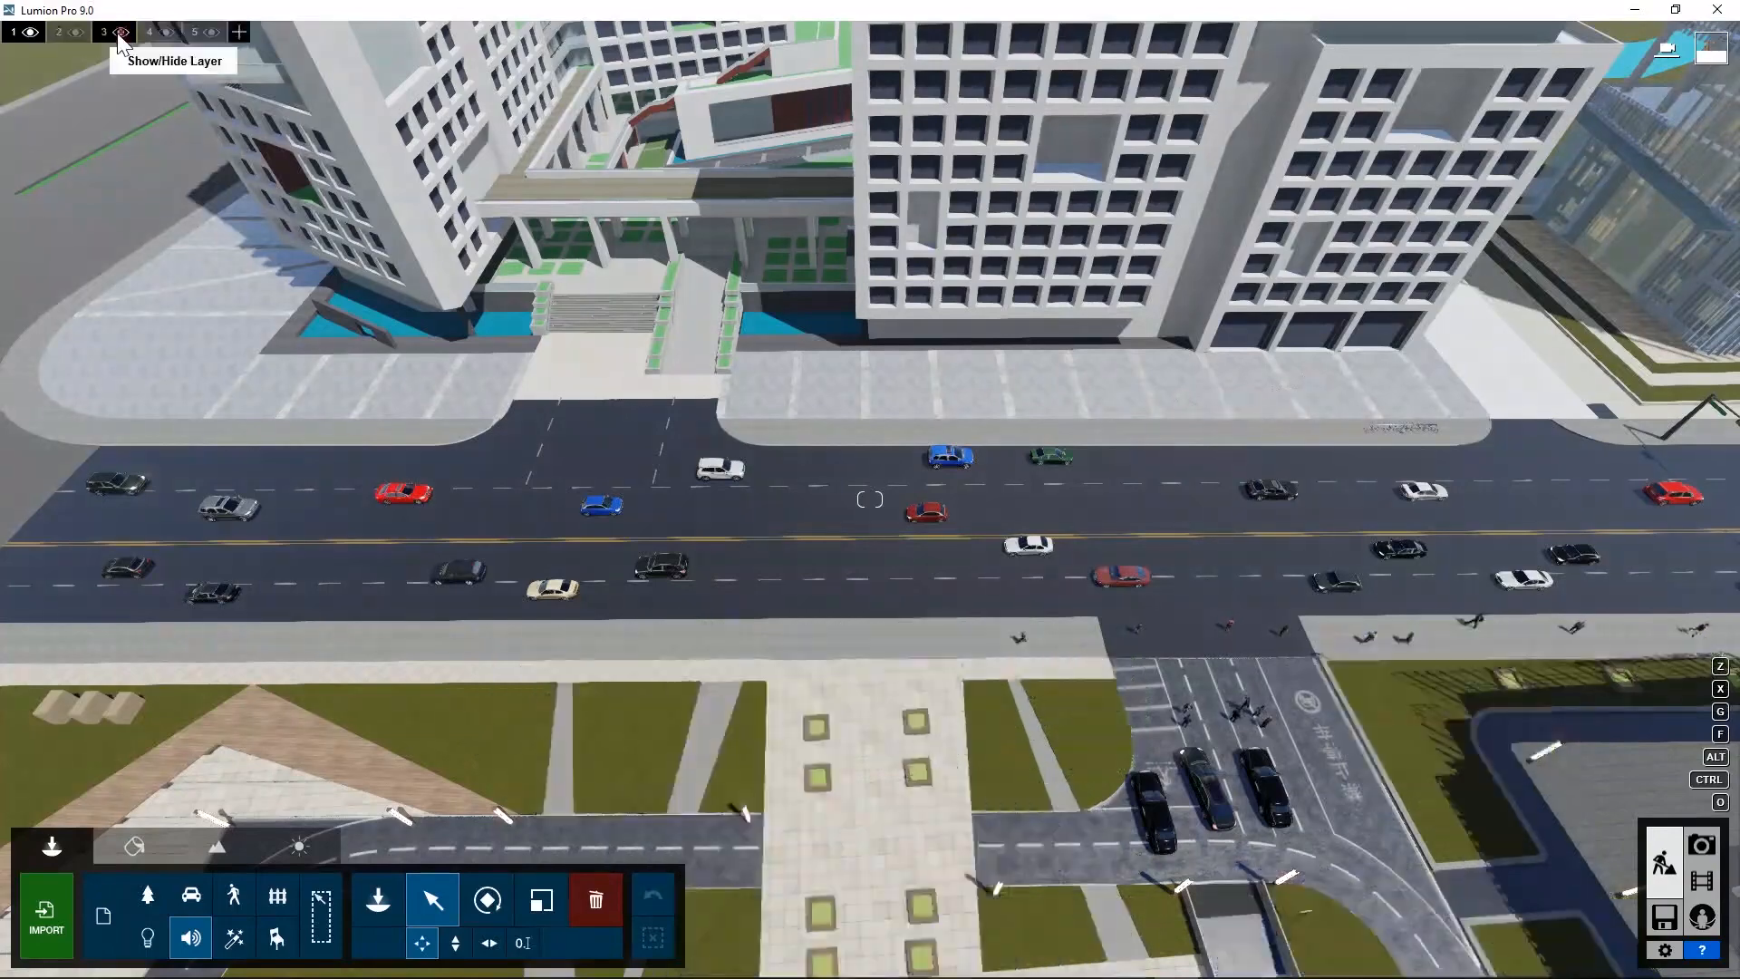
click(166, 33)
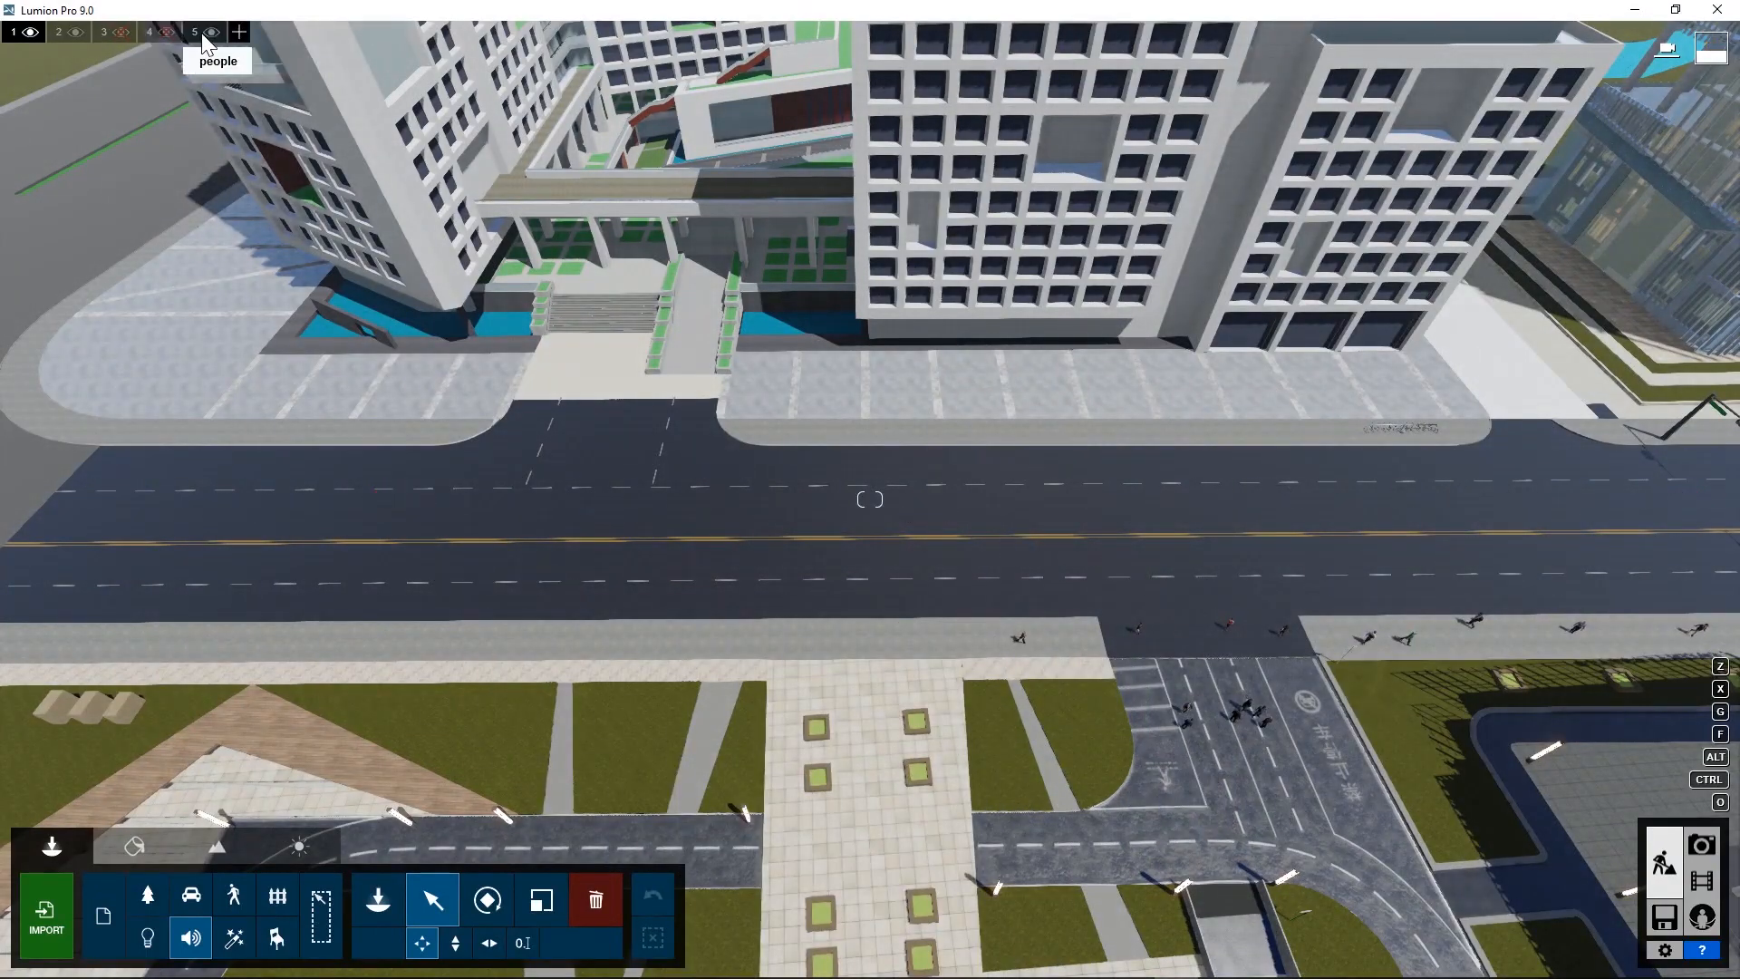
click(210, 34)
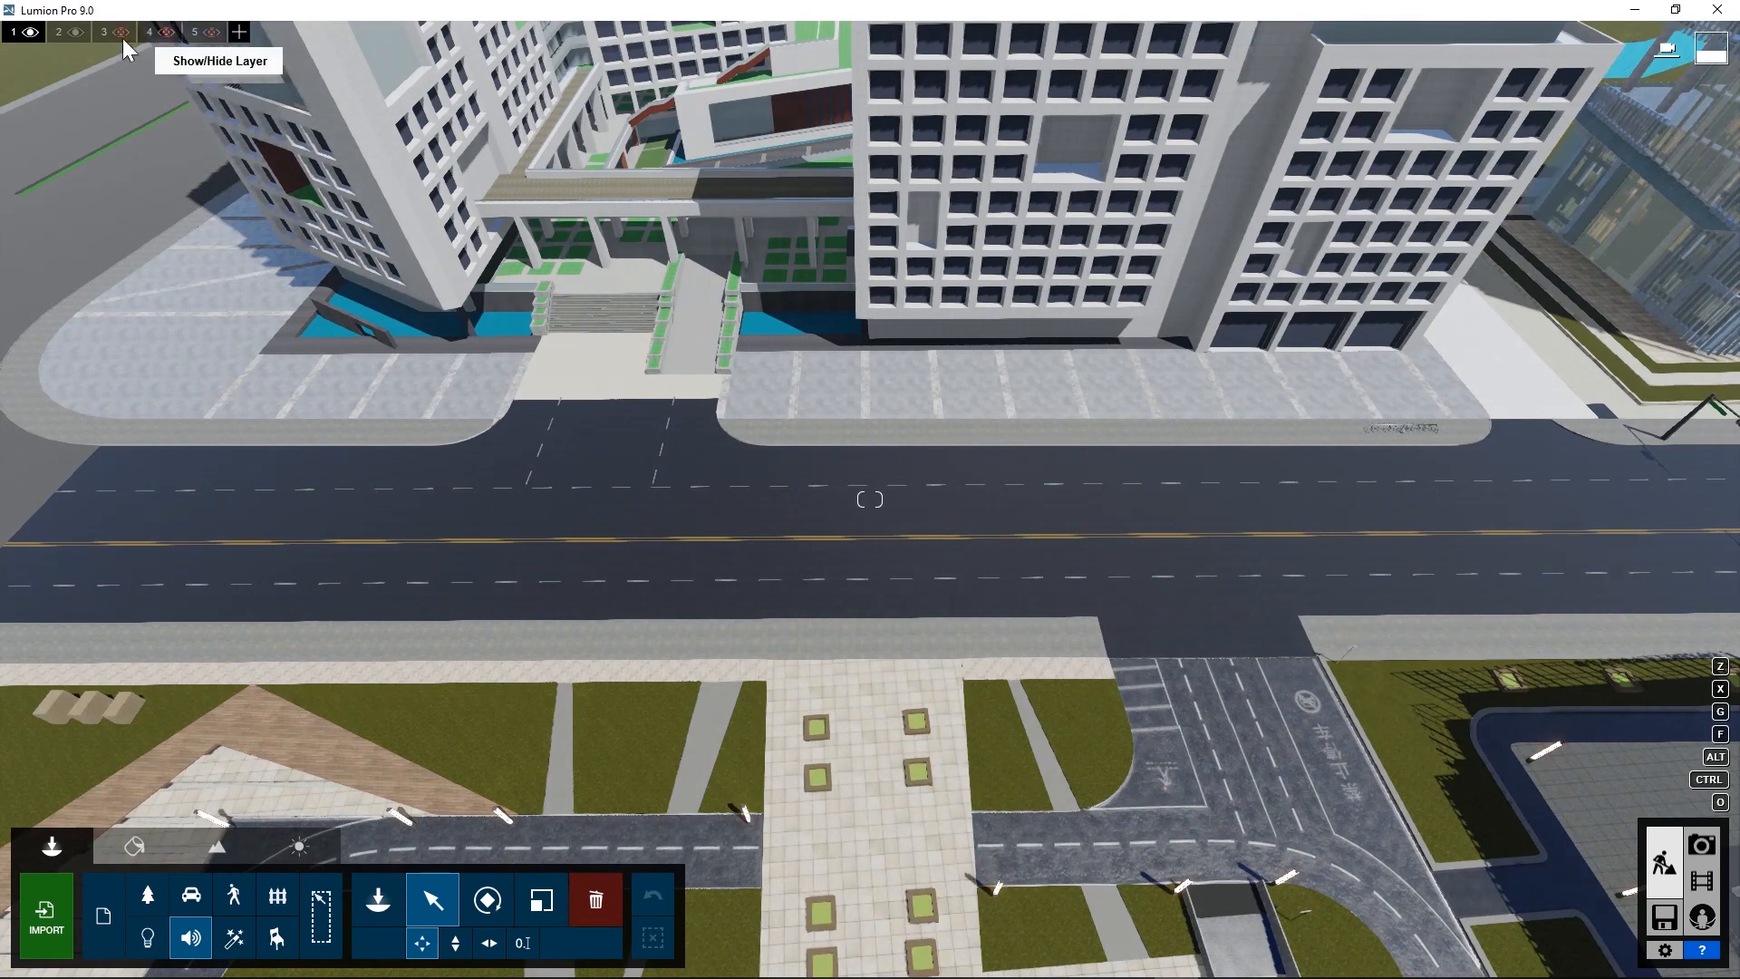
click(58, 36)
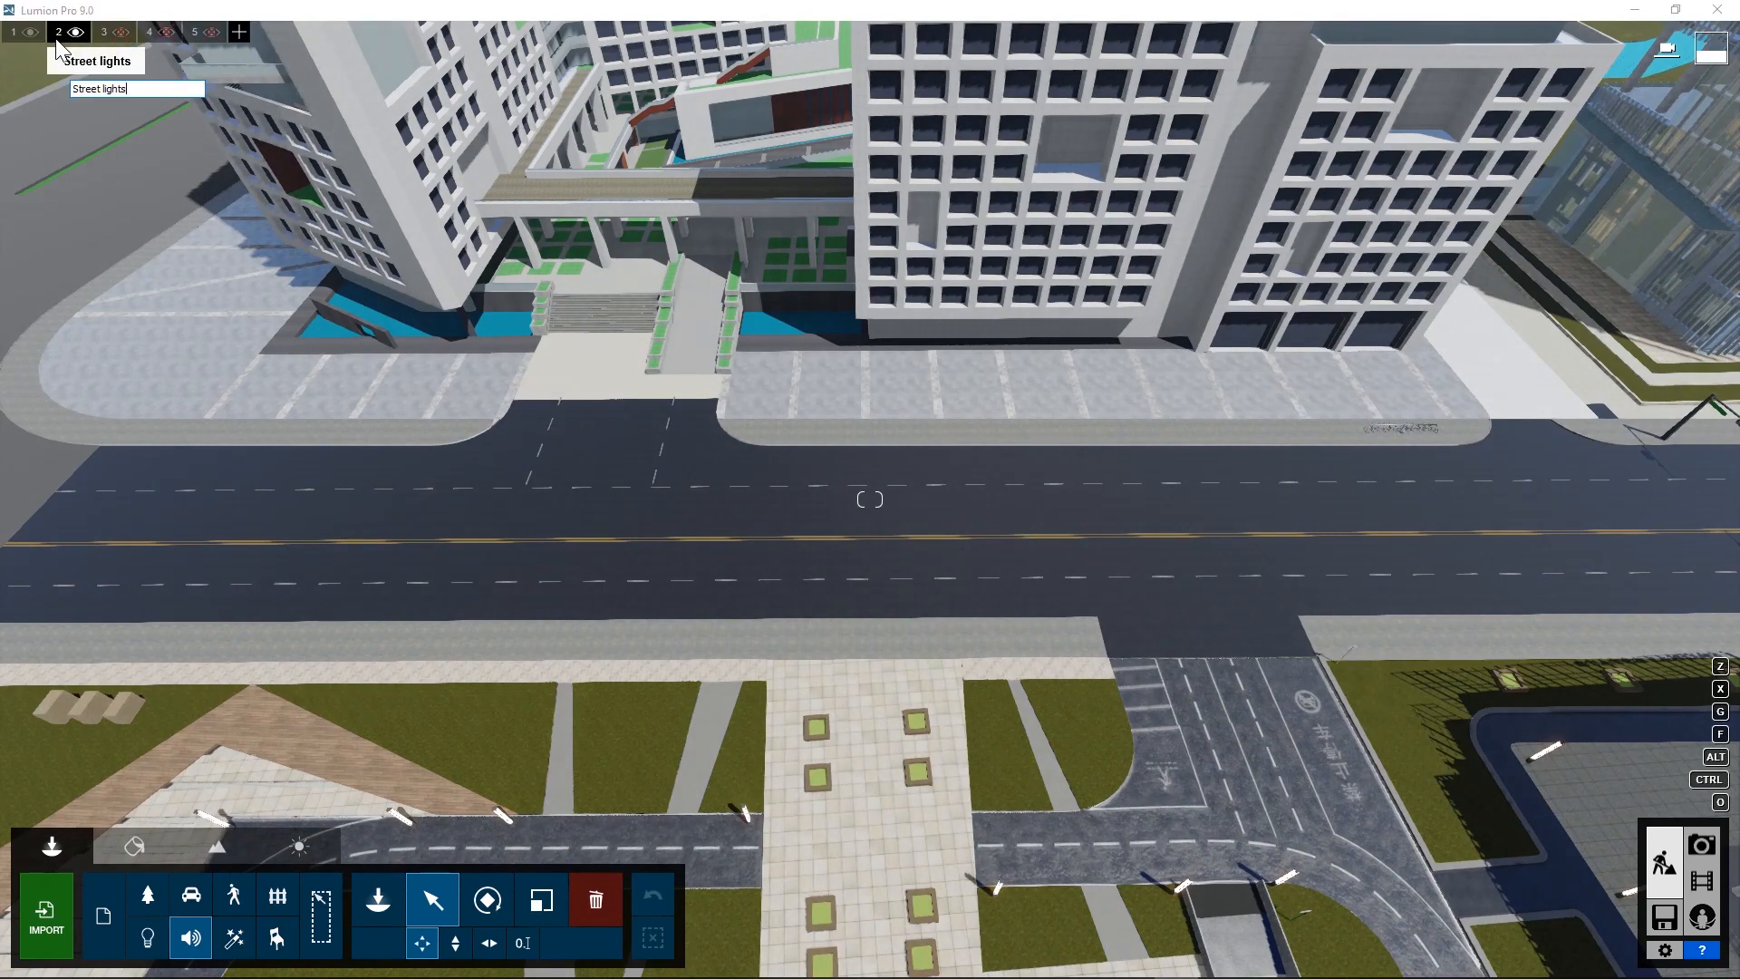
- Import Nodes for street lights.dae as "Nodes for street lights a" in the Main (default) category, with animations and edges off
click(42, 922)
click(634, 169)
double_click(634, 169)
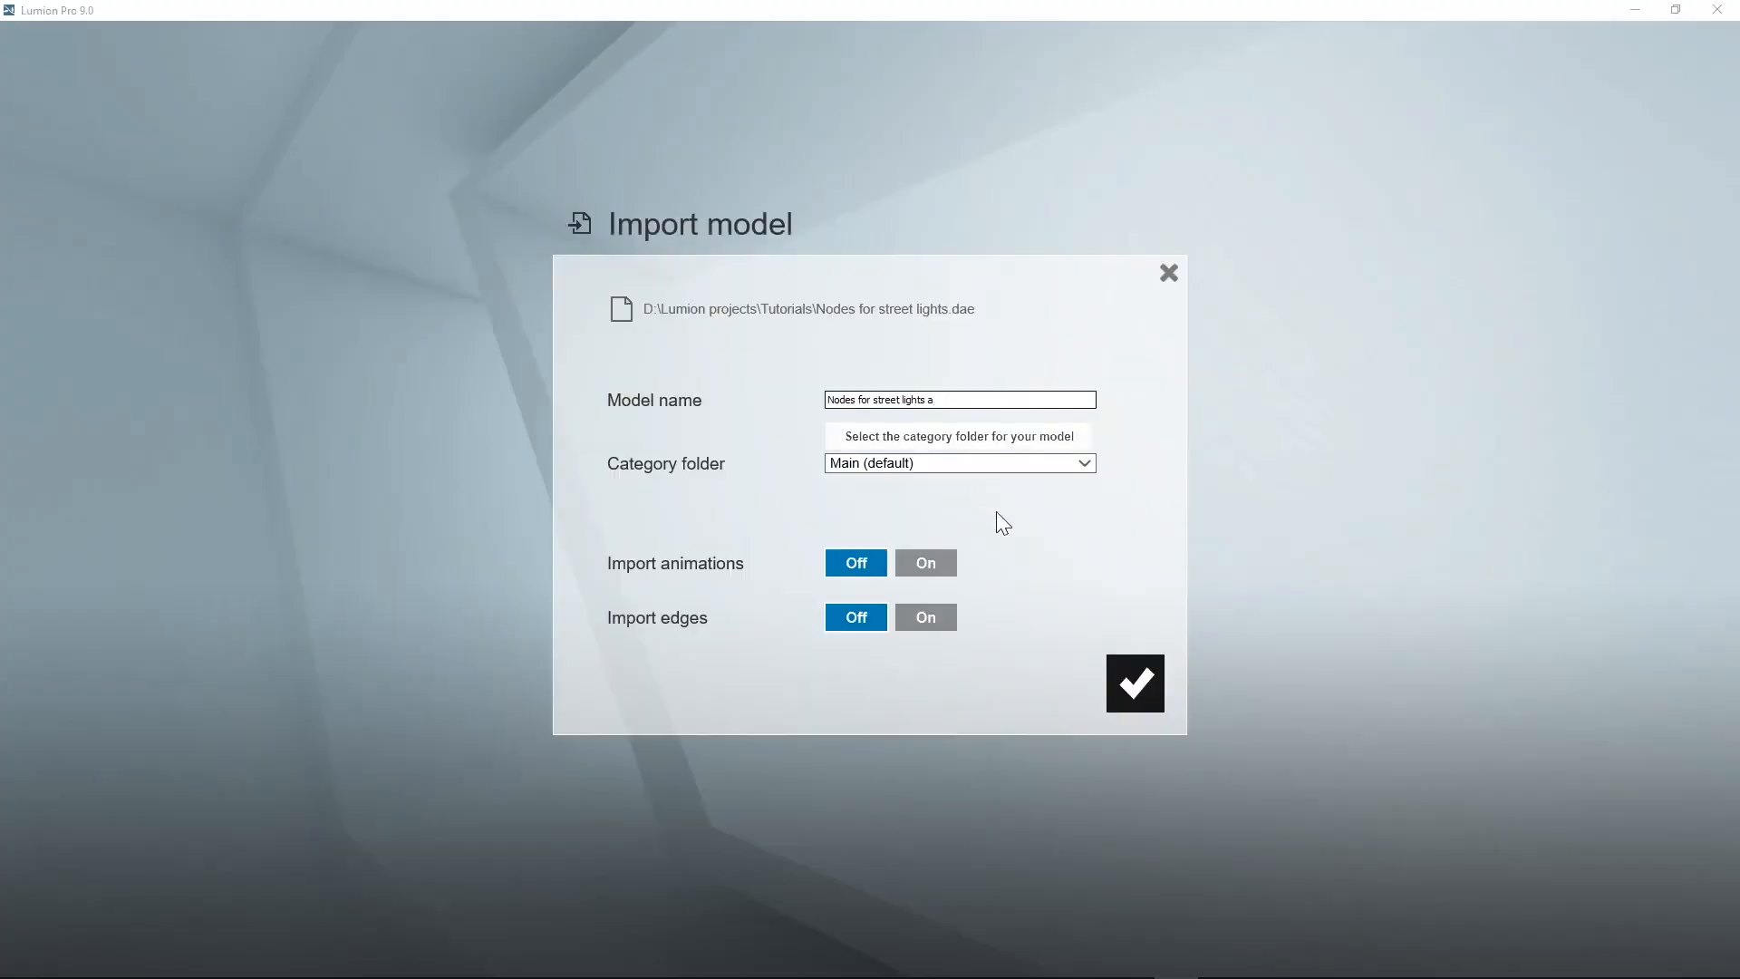
text(a)
click(1135, 686)
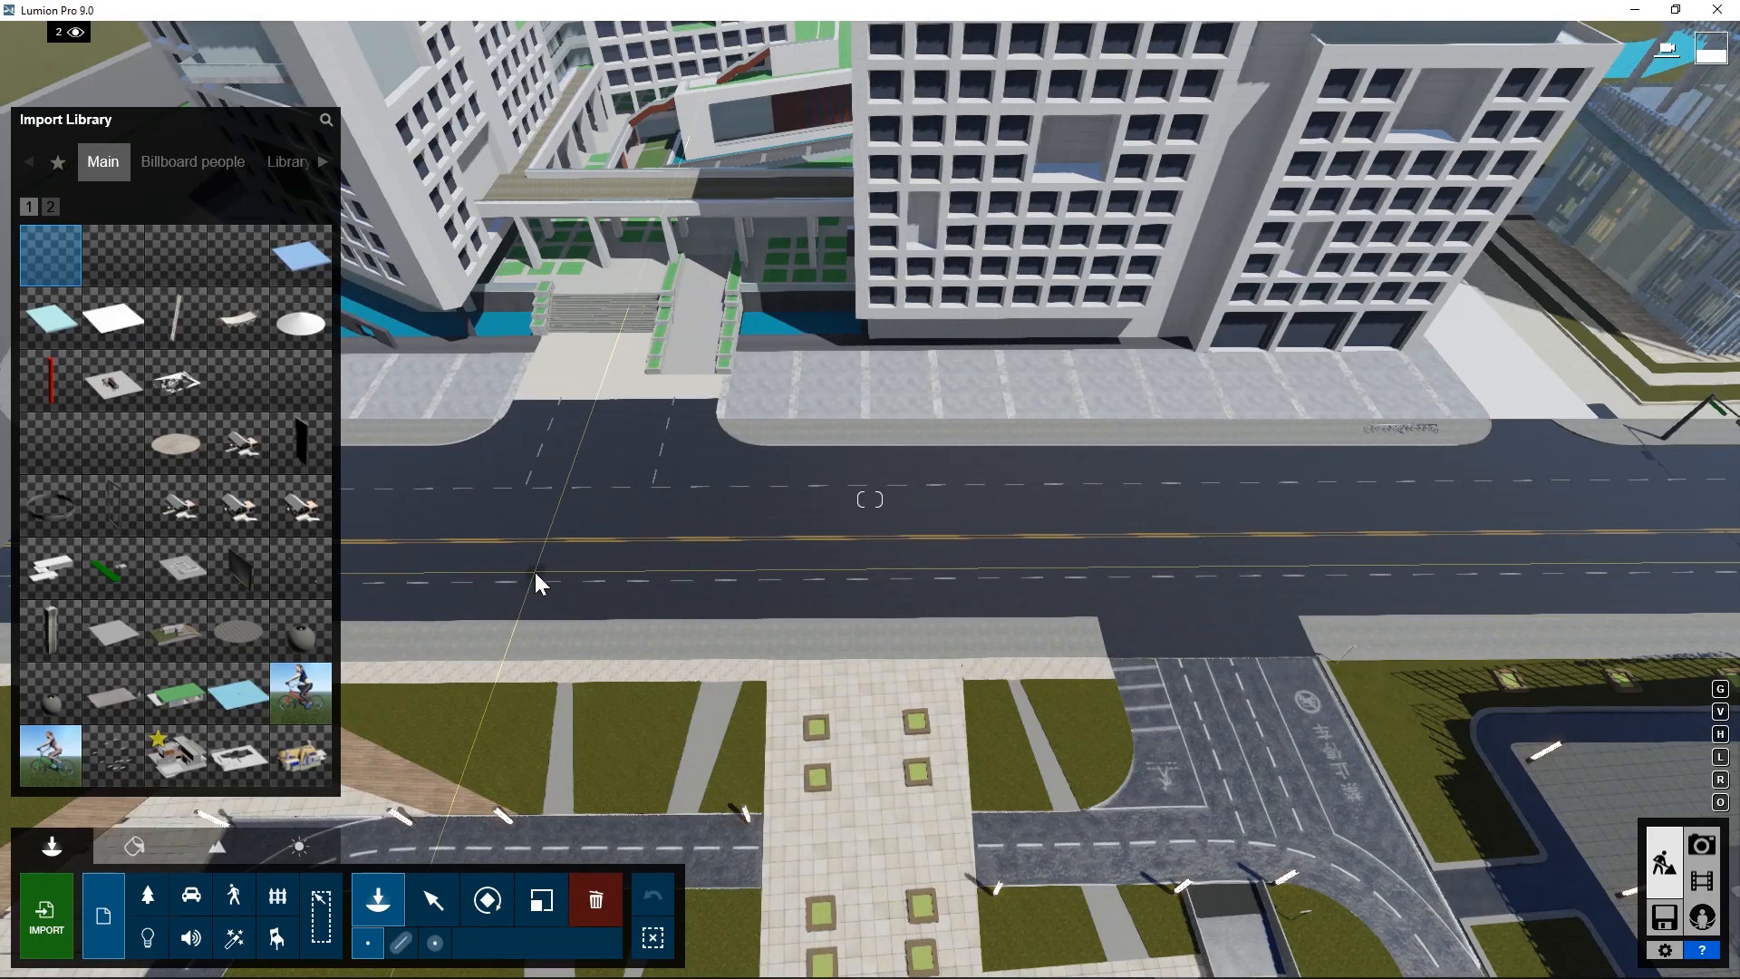
- Move the imported street light nodes model from the road to near the insertion point of the main SU model
click(431, 895)
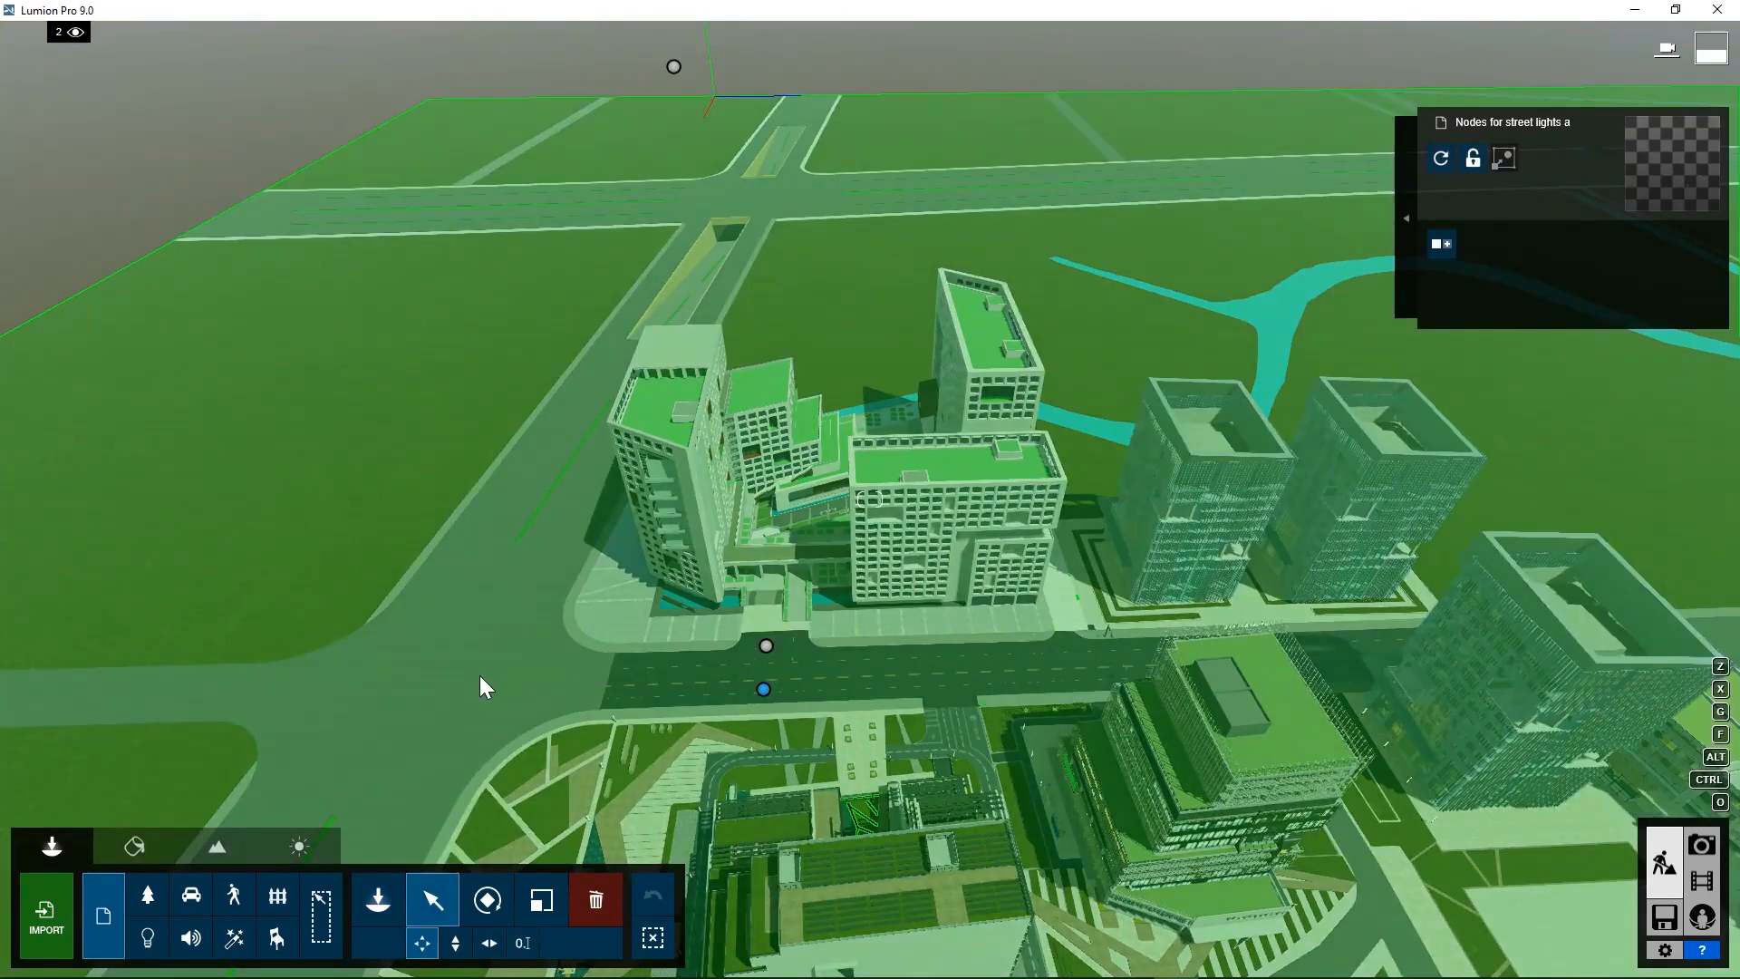
click(480, 676)
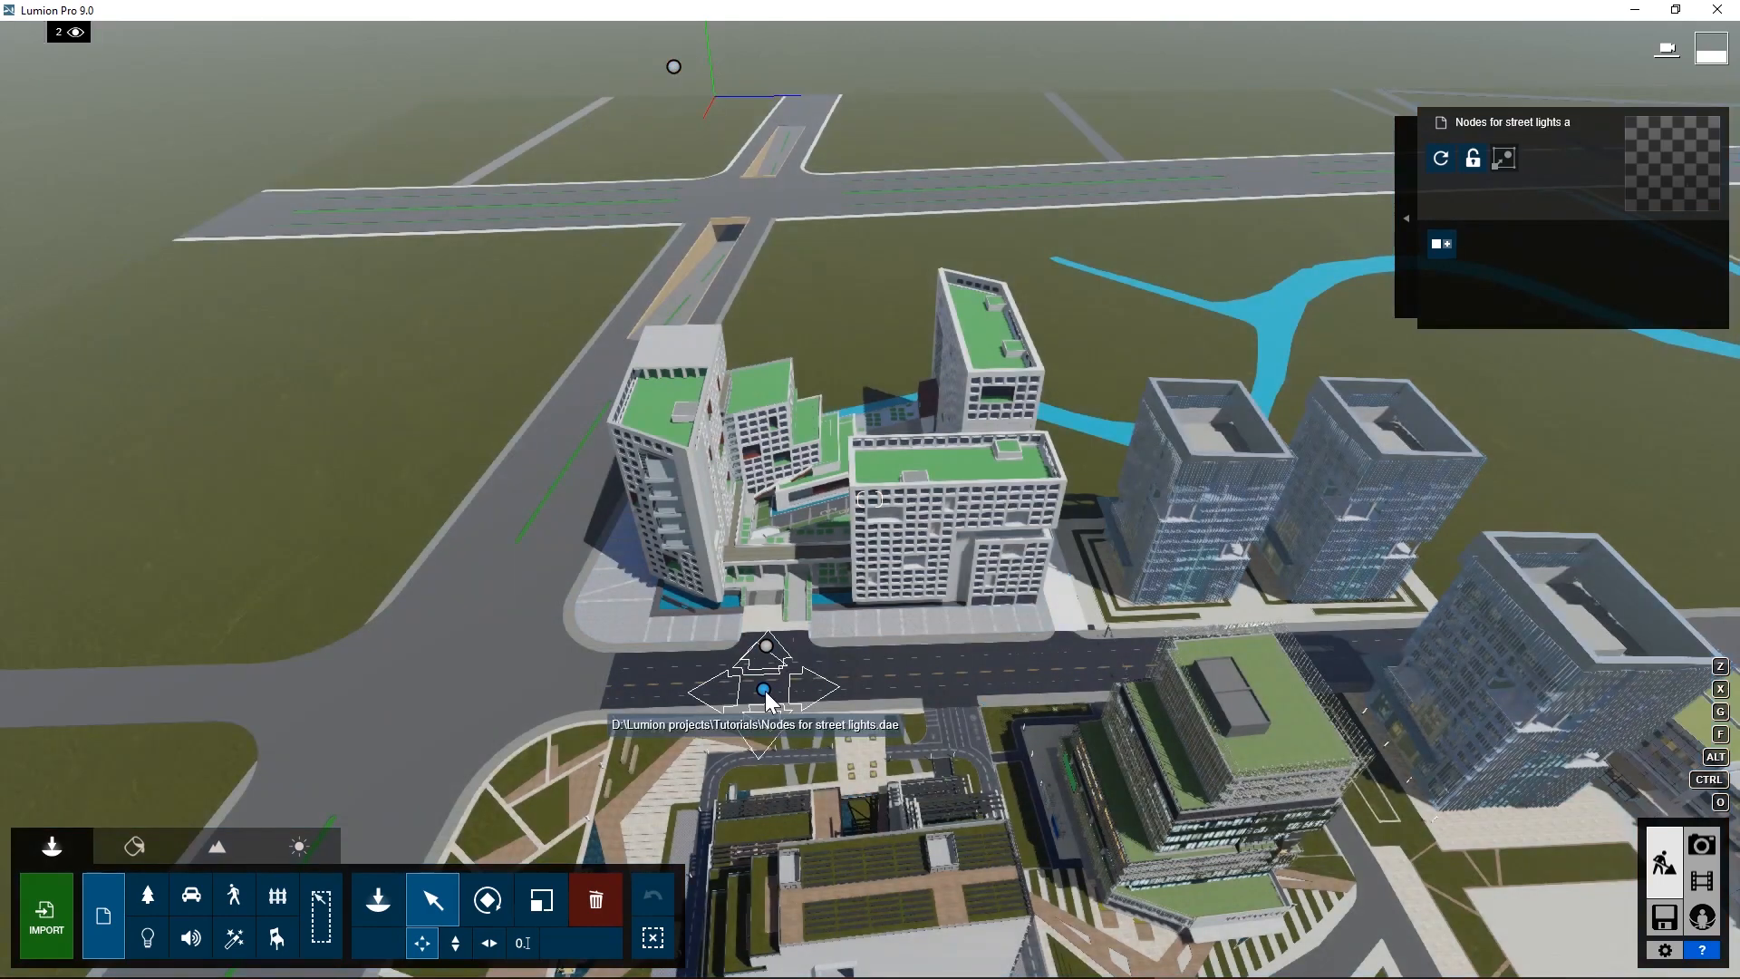
drag(765, 690, 699, 100)
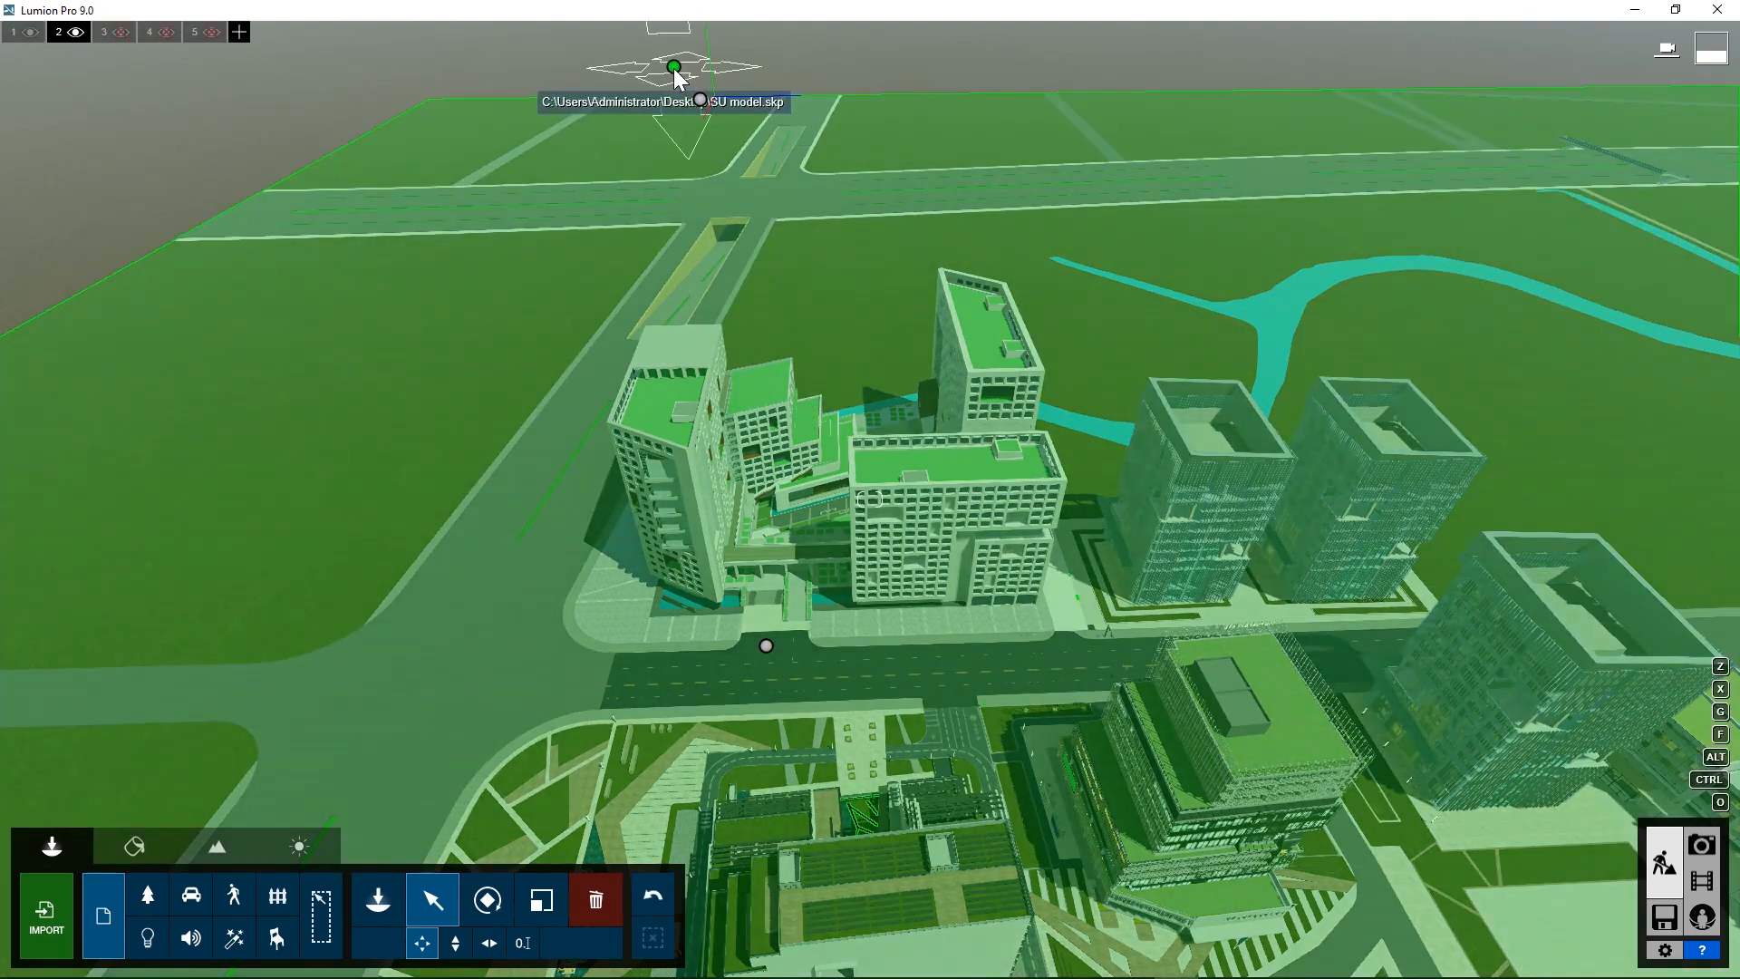
- Align the positions of the main SU model and the street light nodes model, and clear the selection
click(674, 69)
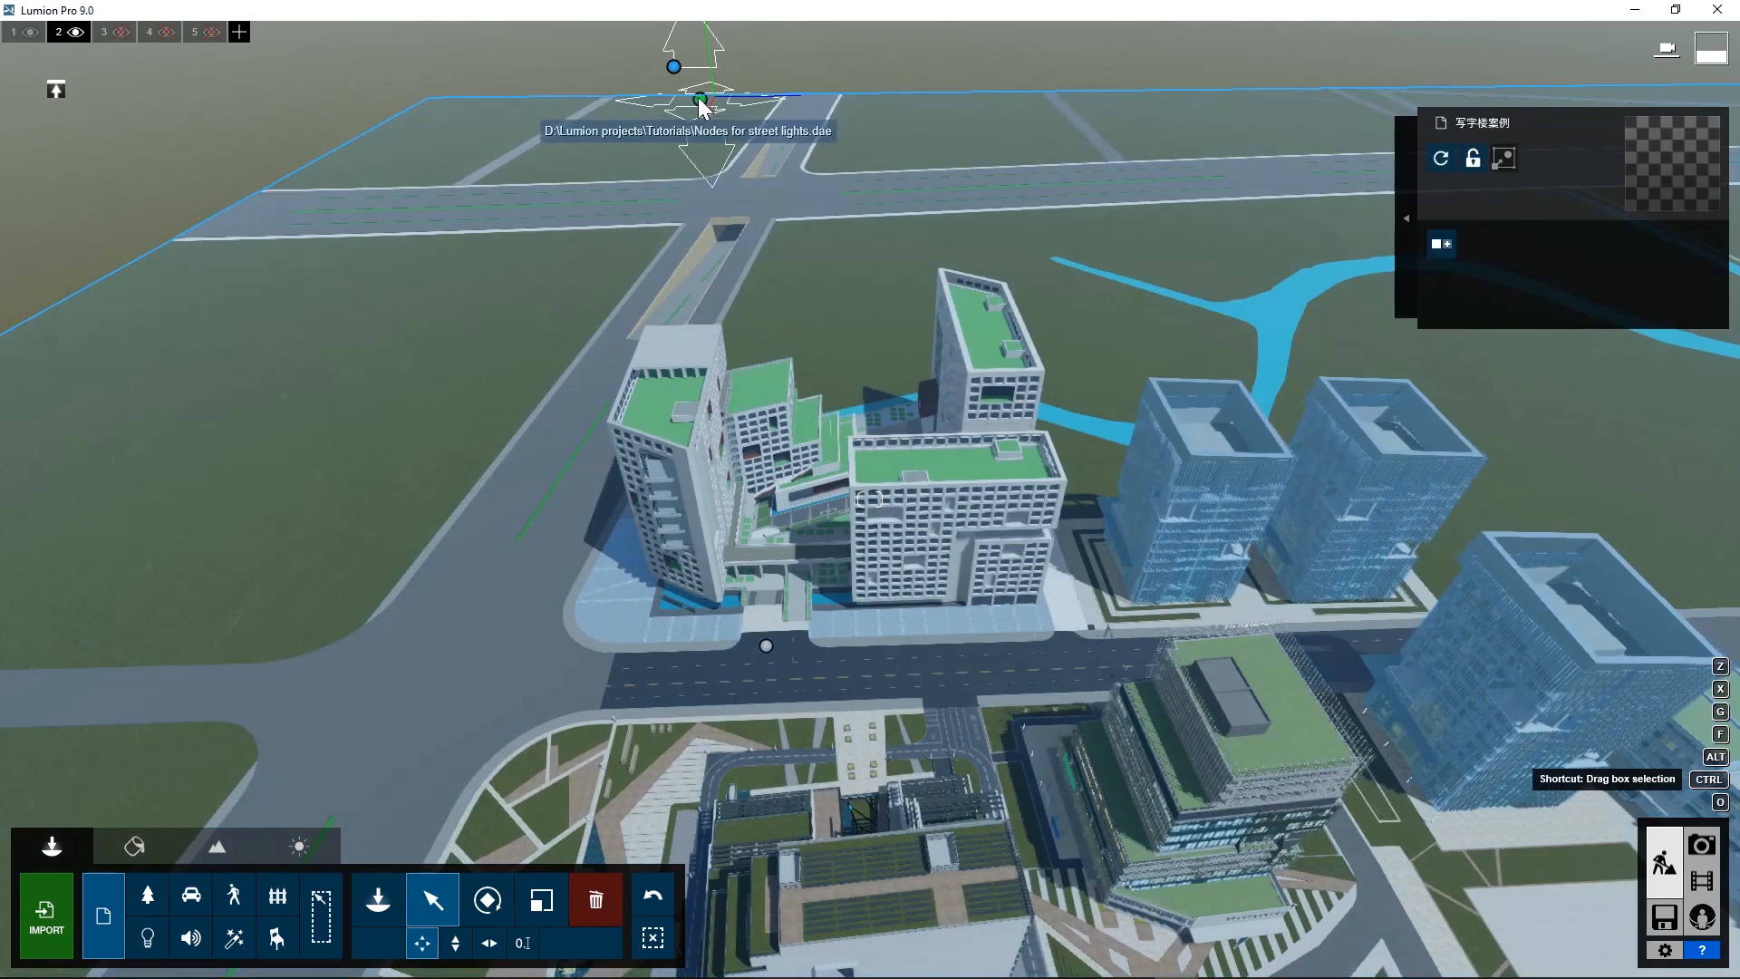
ctrl+click(700, 100)
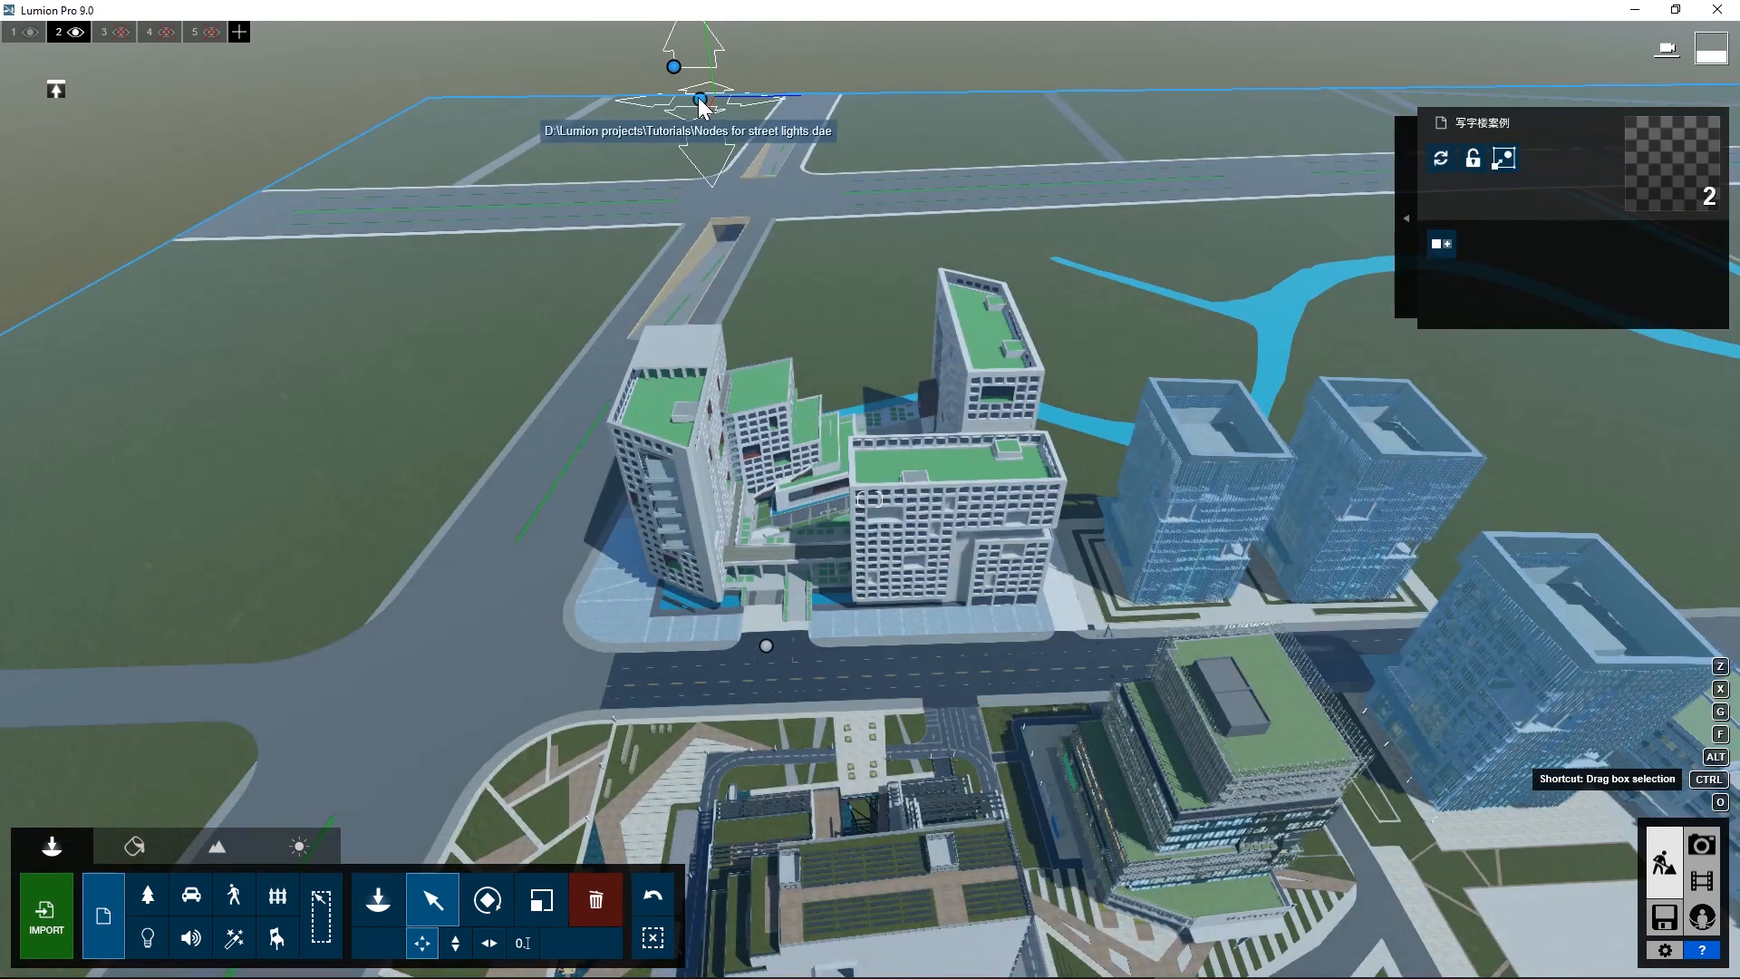
click(1405, 218)
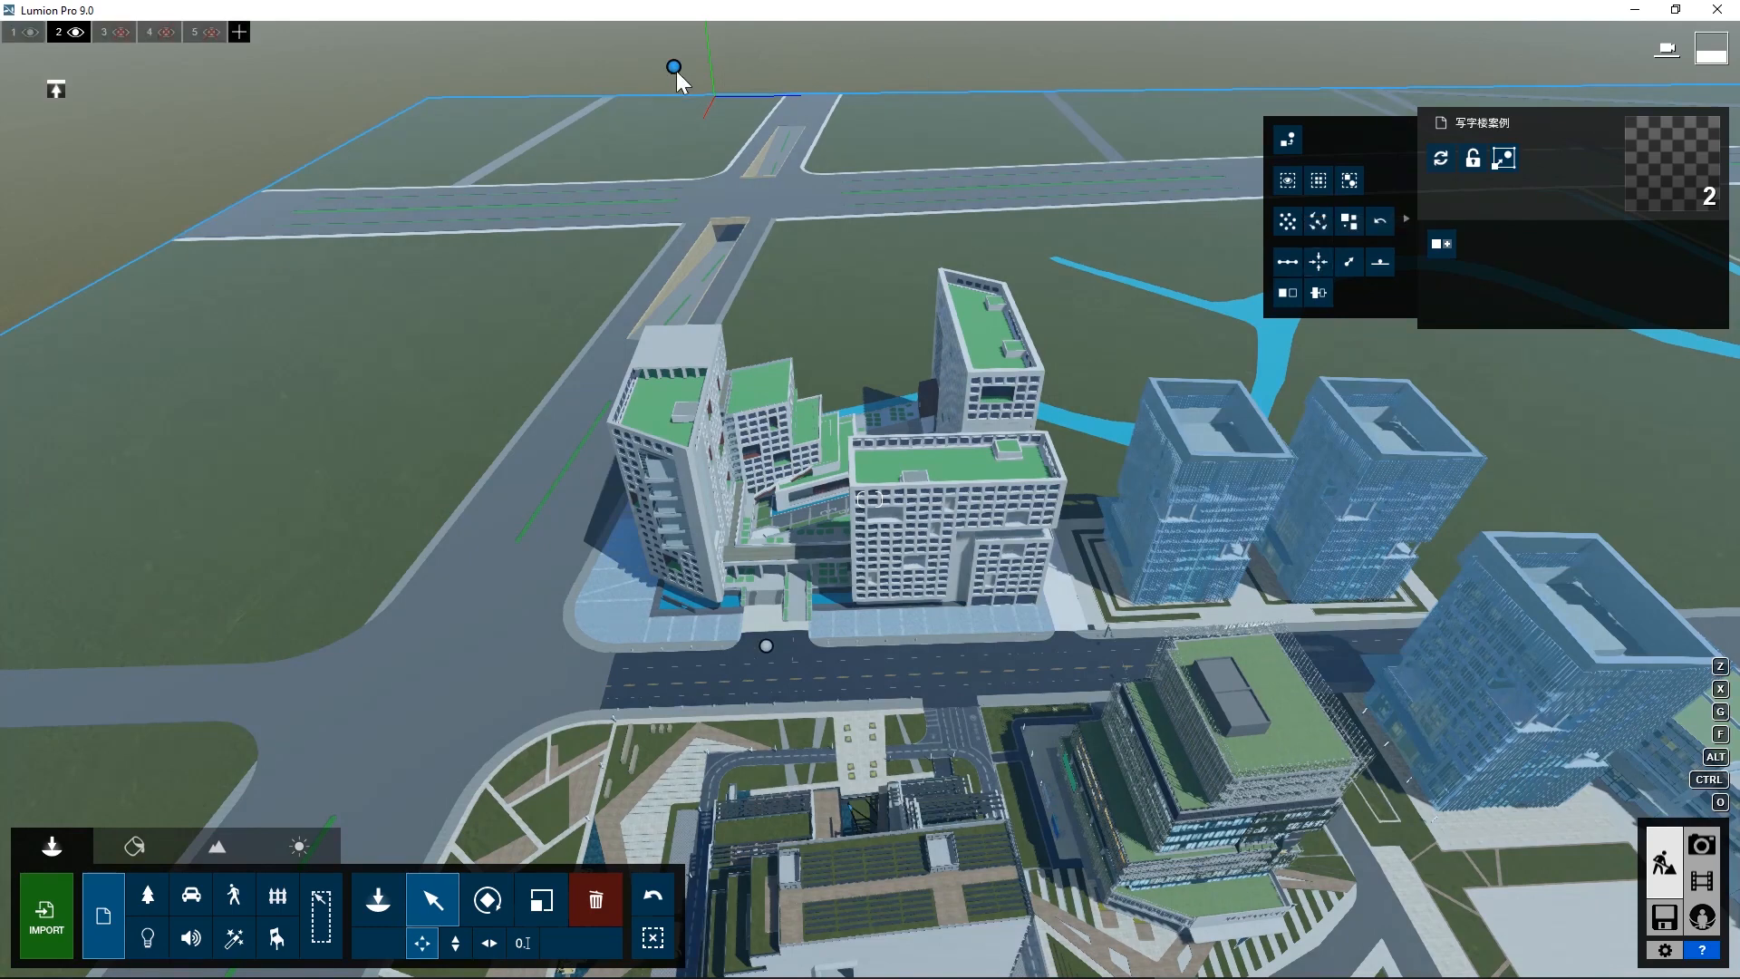
mouse_move(676, 71)
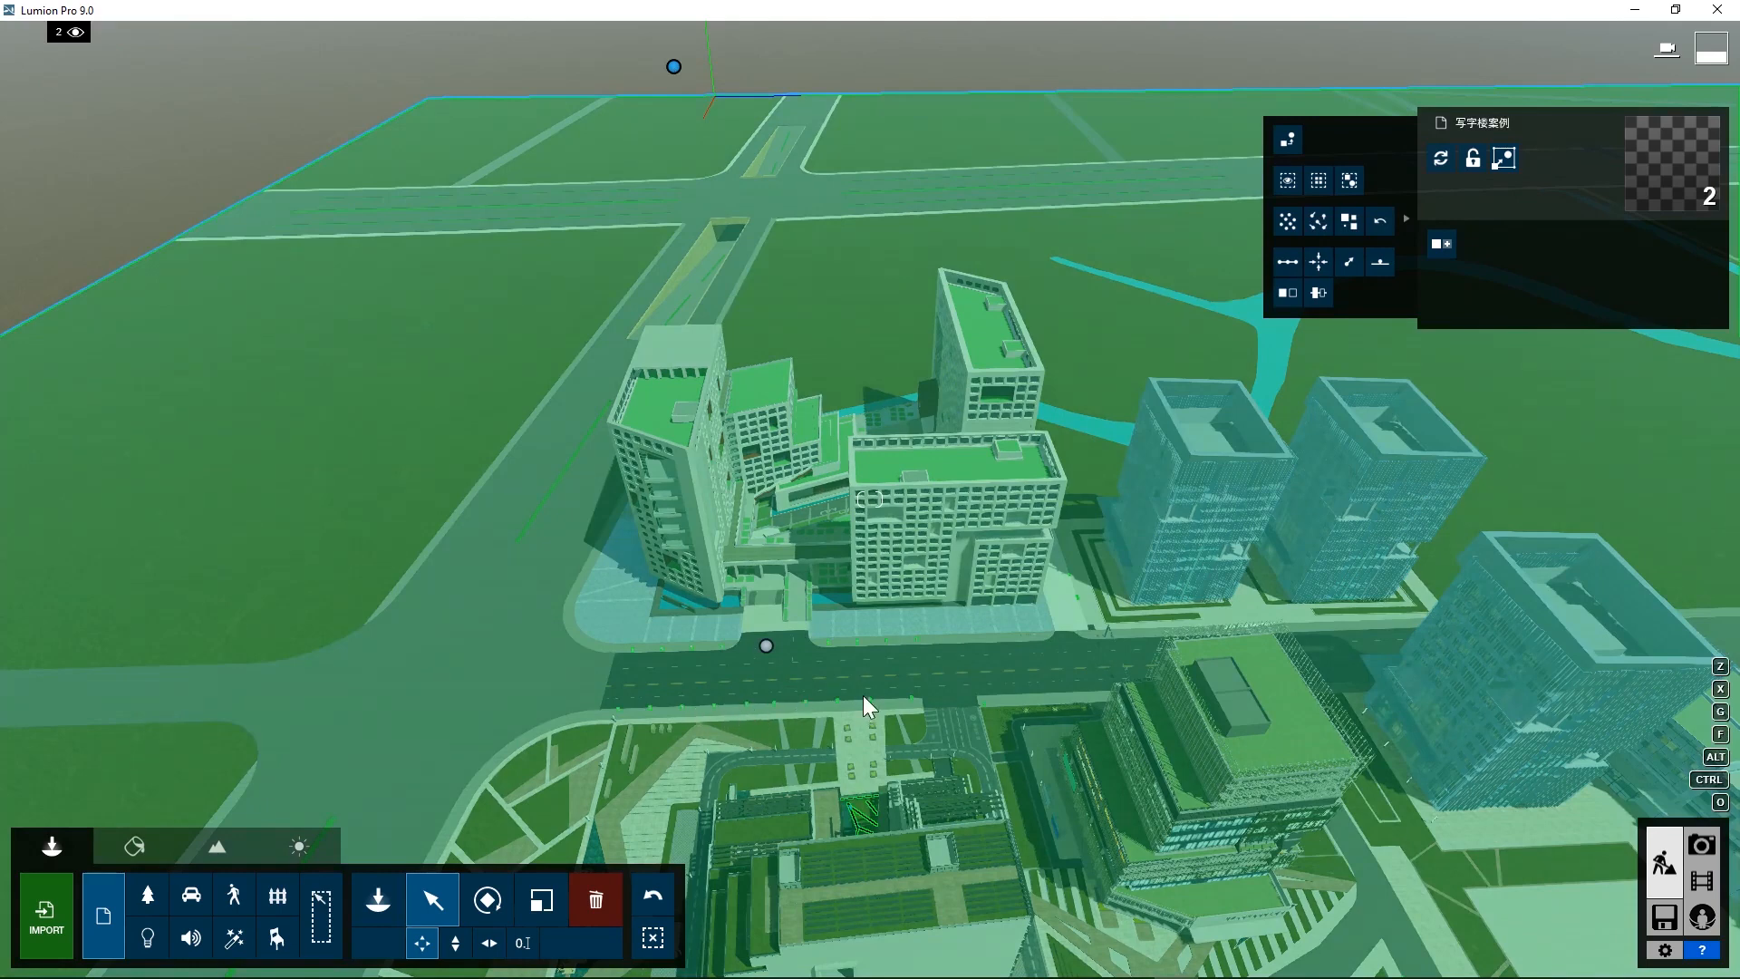
scroll(770, 685, up, 5)
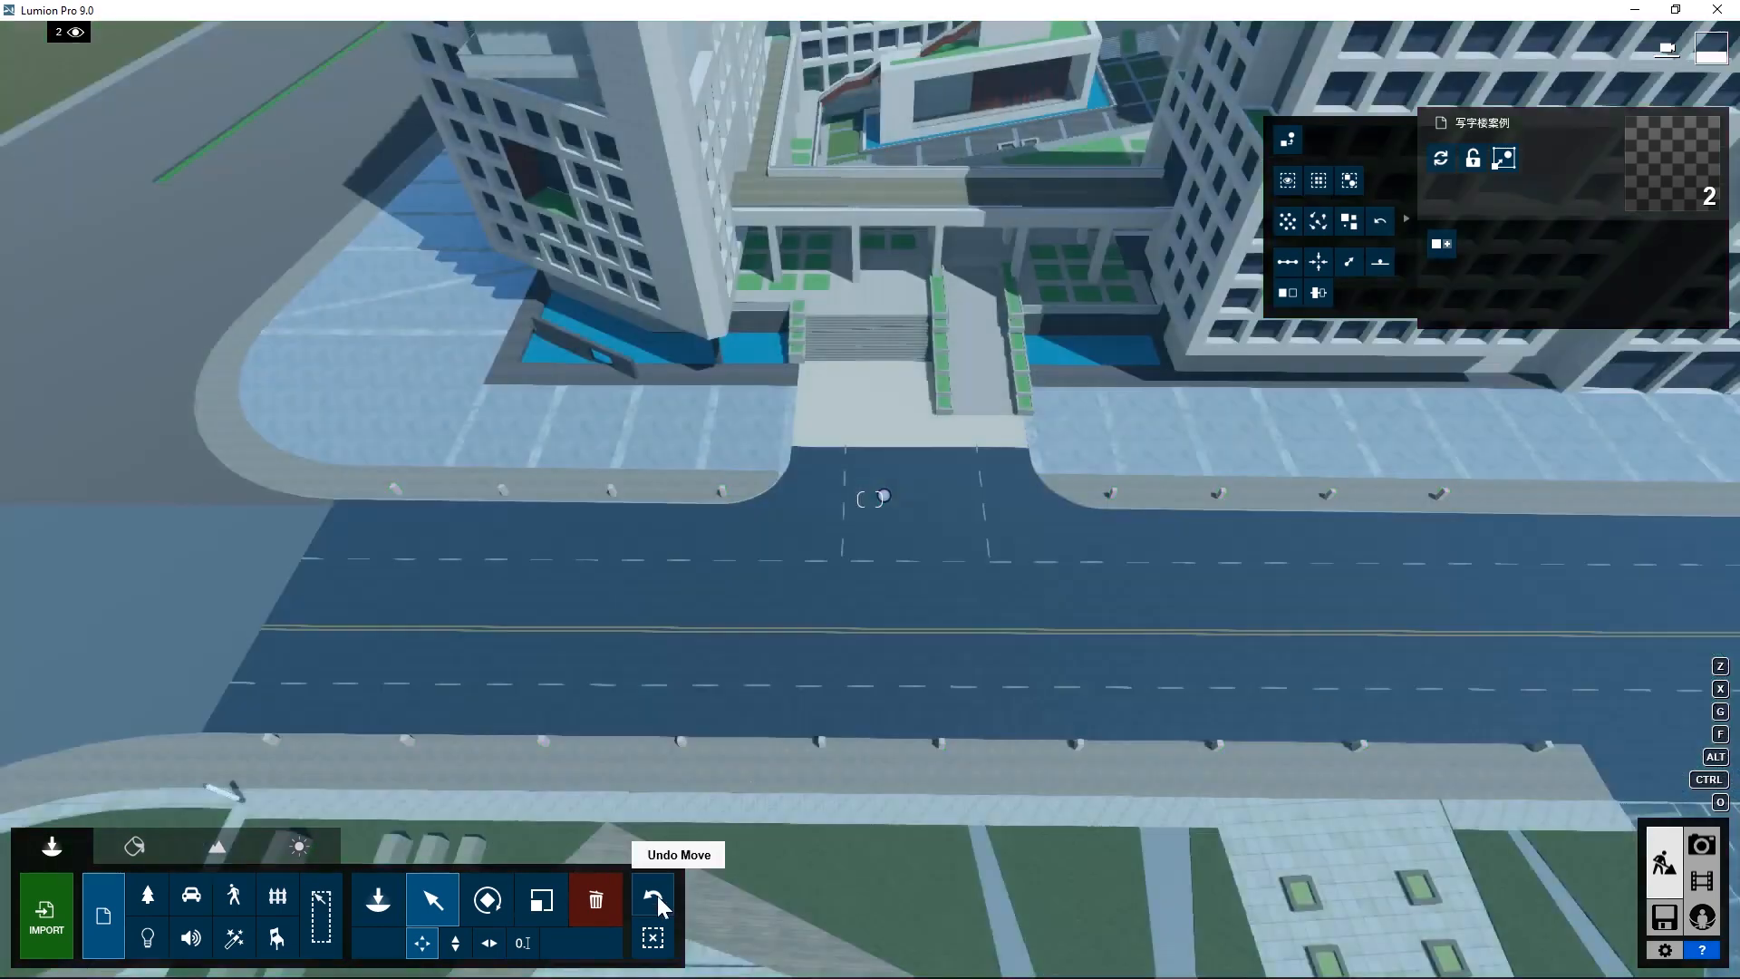
click(654, 942)
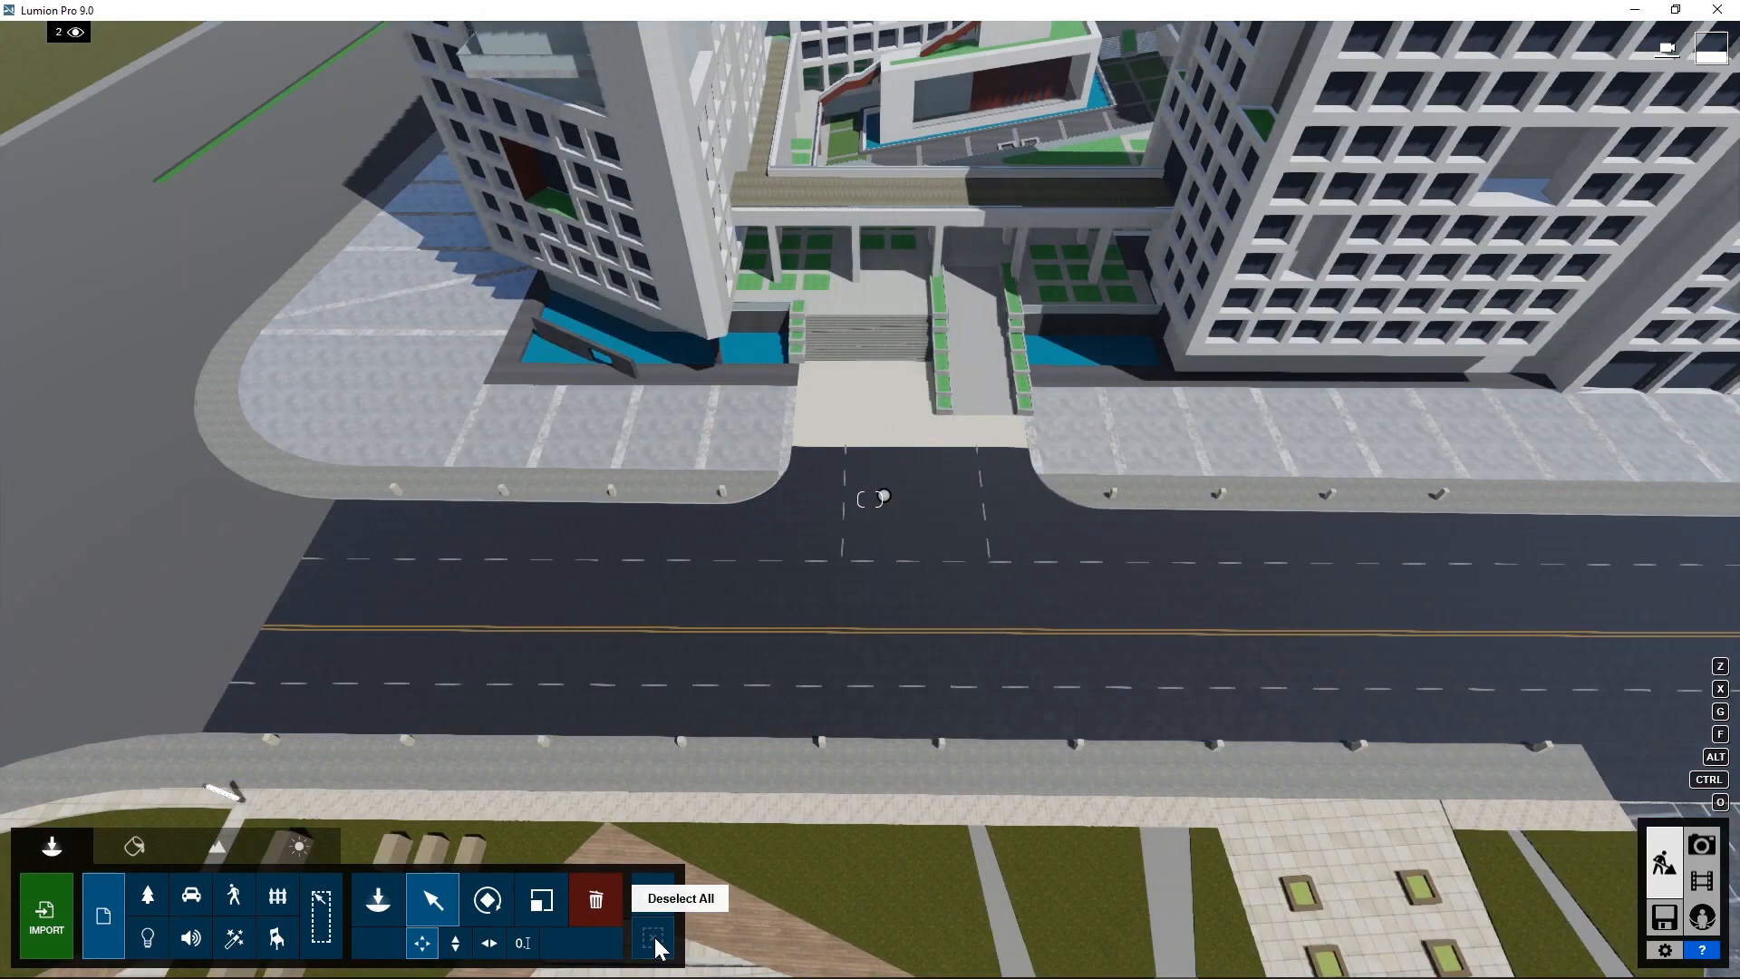
- Place the LampPost 001 object from the Outdoor library's Lighting category on all nodes of the street light nodes model
click(682, 739)
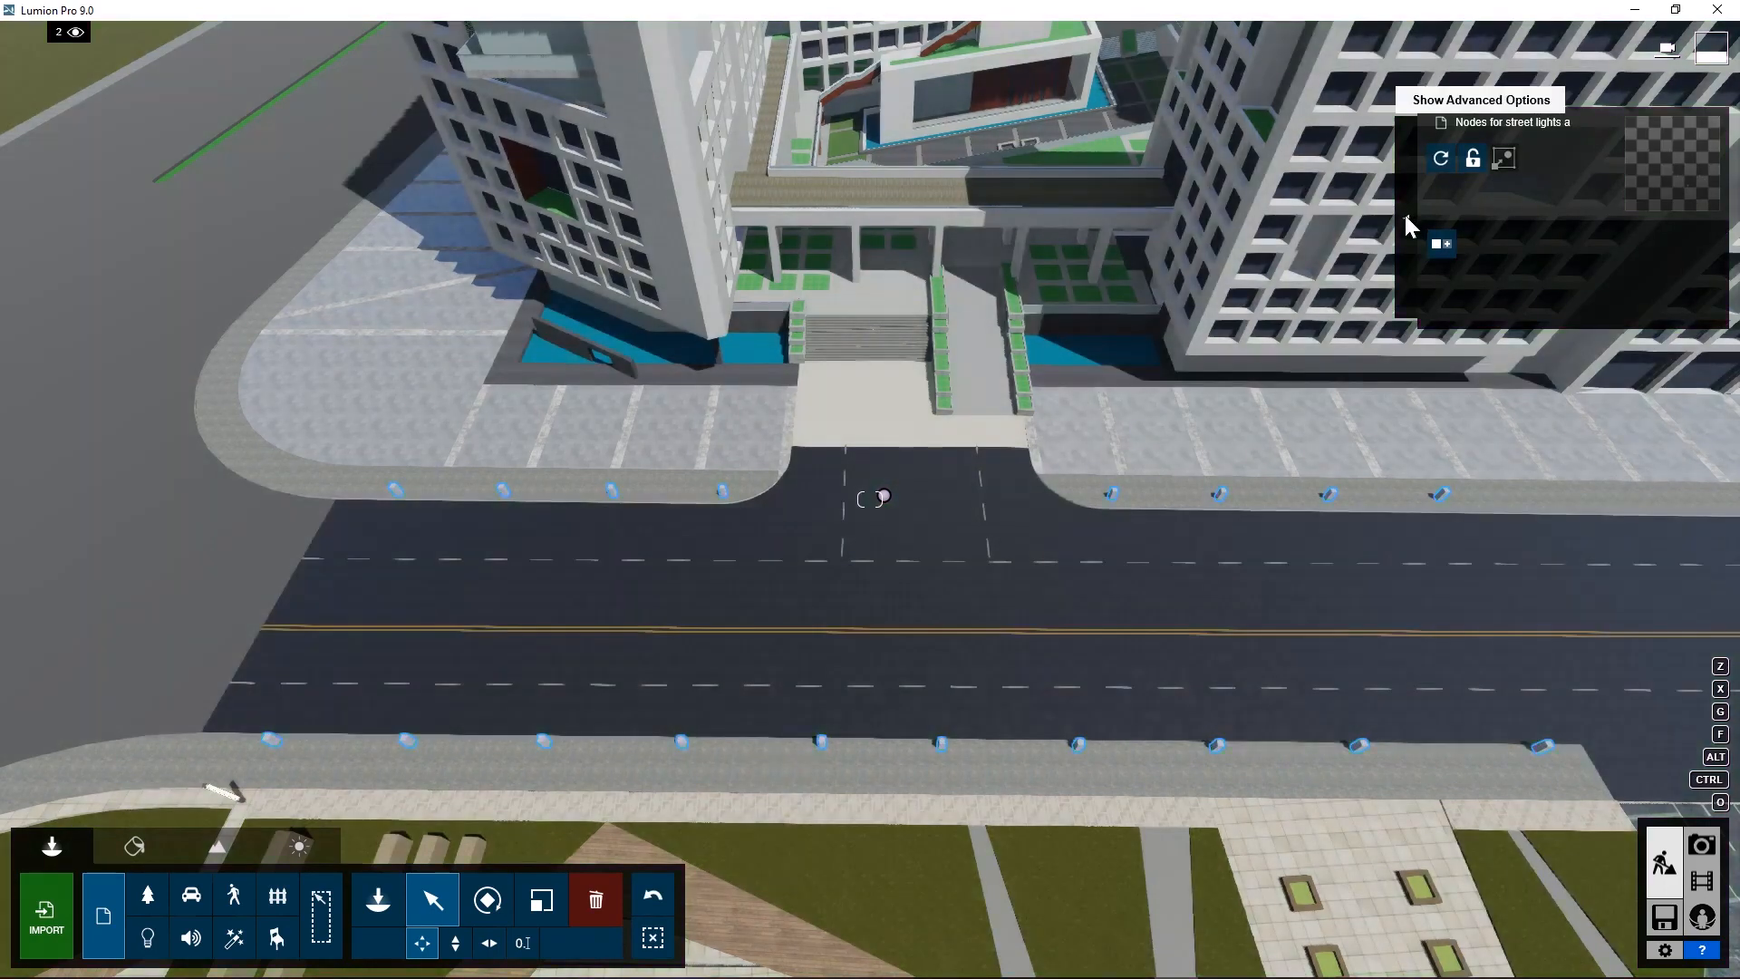
click(1404, 218)
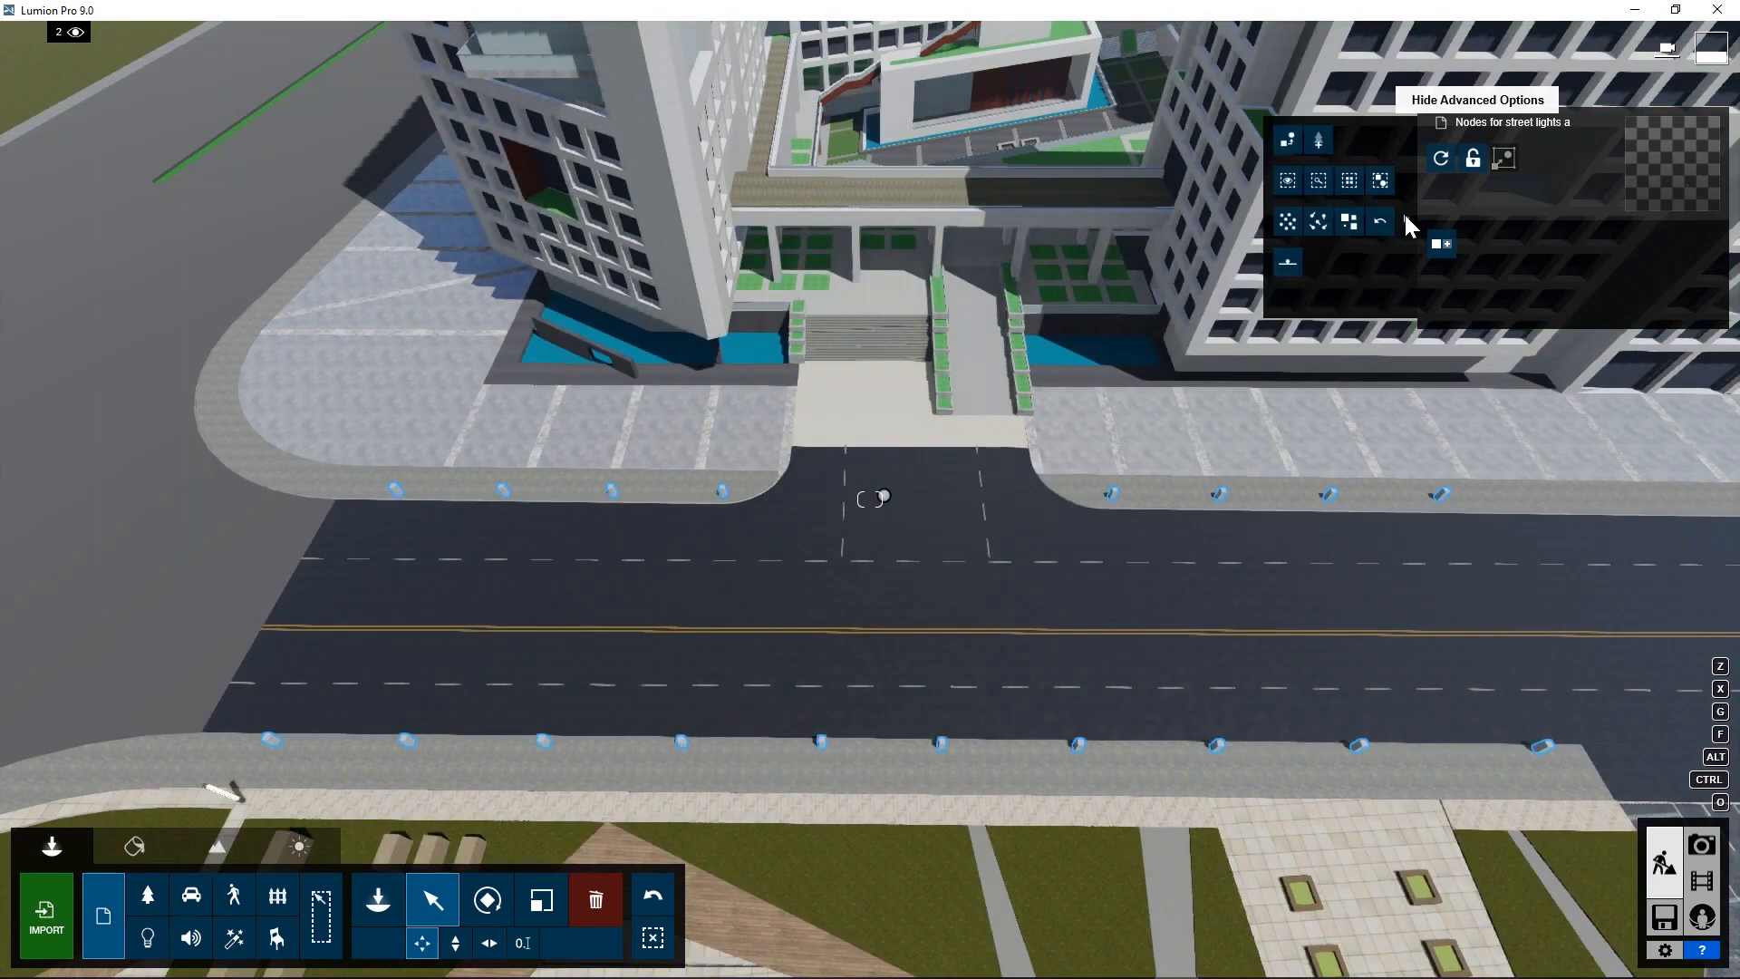
click(1380, 180)
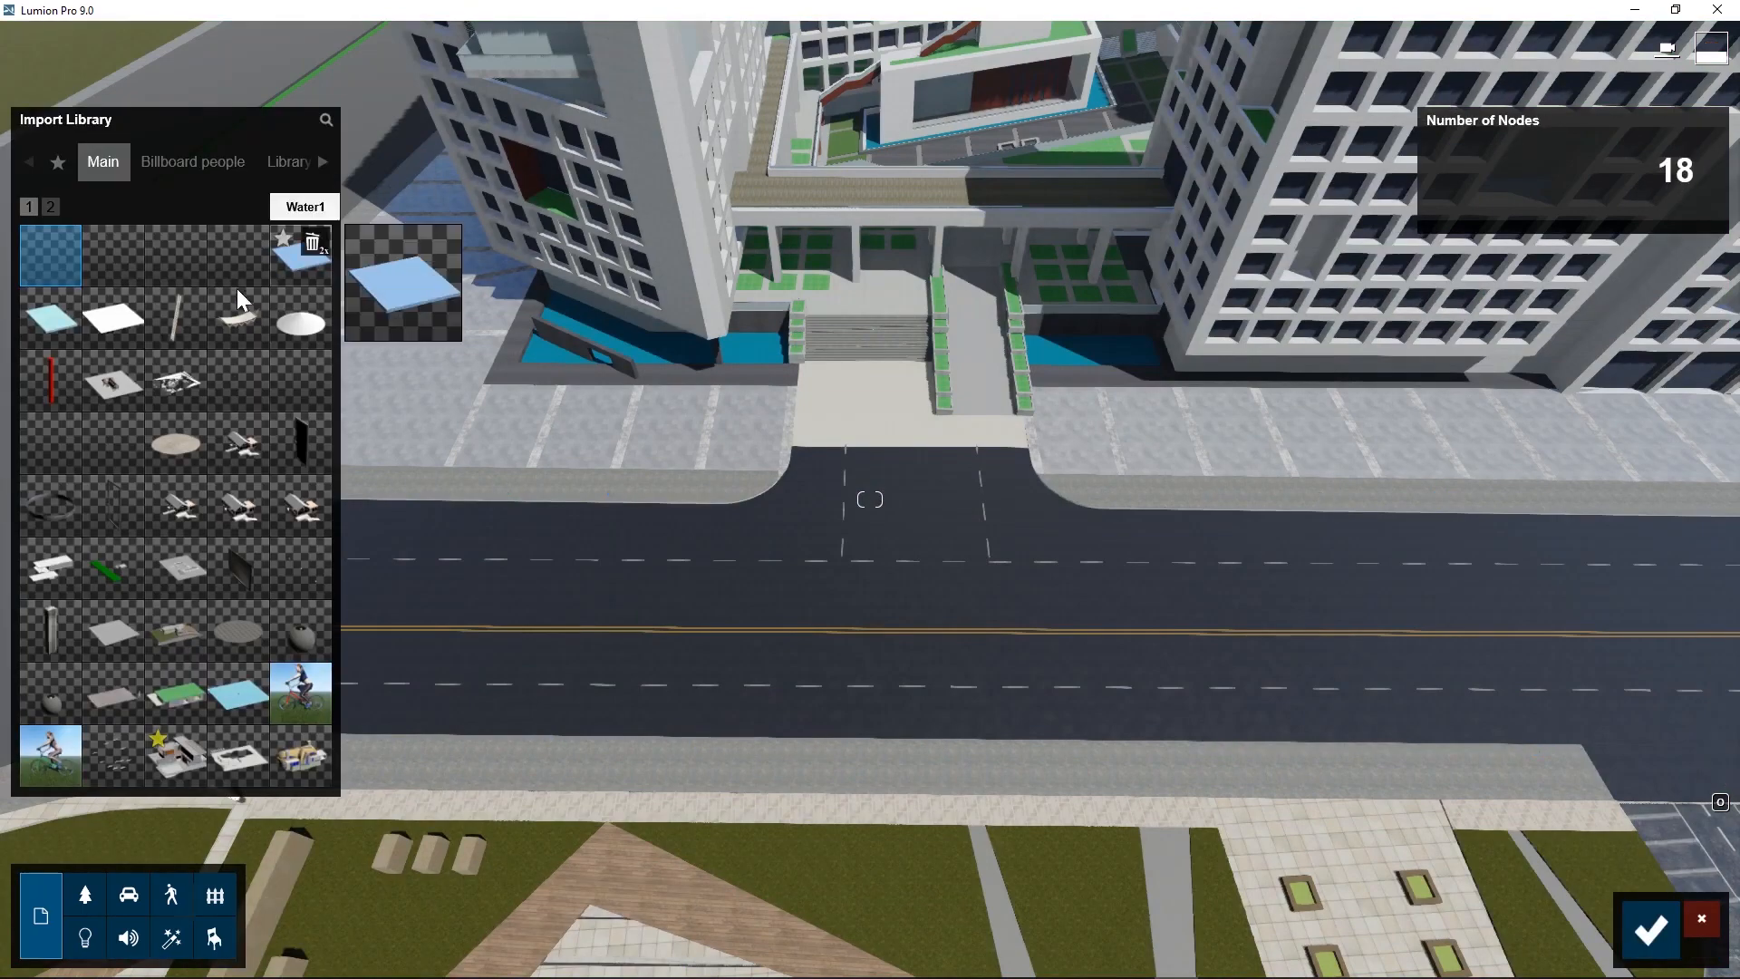
click(215, 895)
click(274, 164)
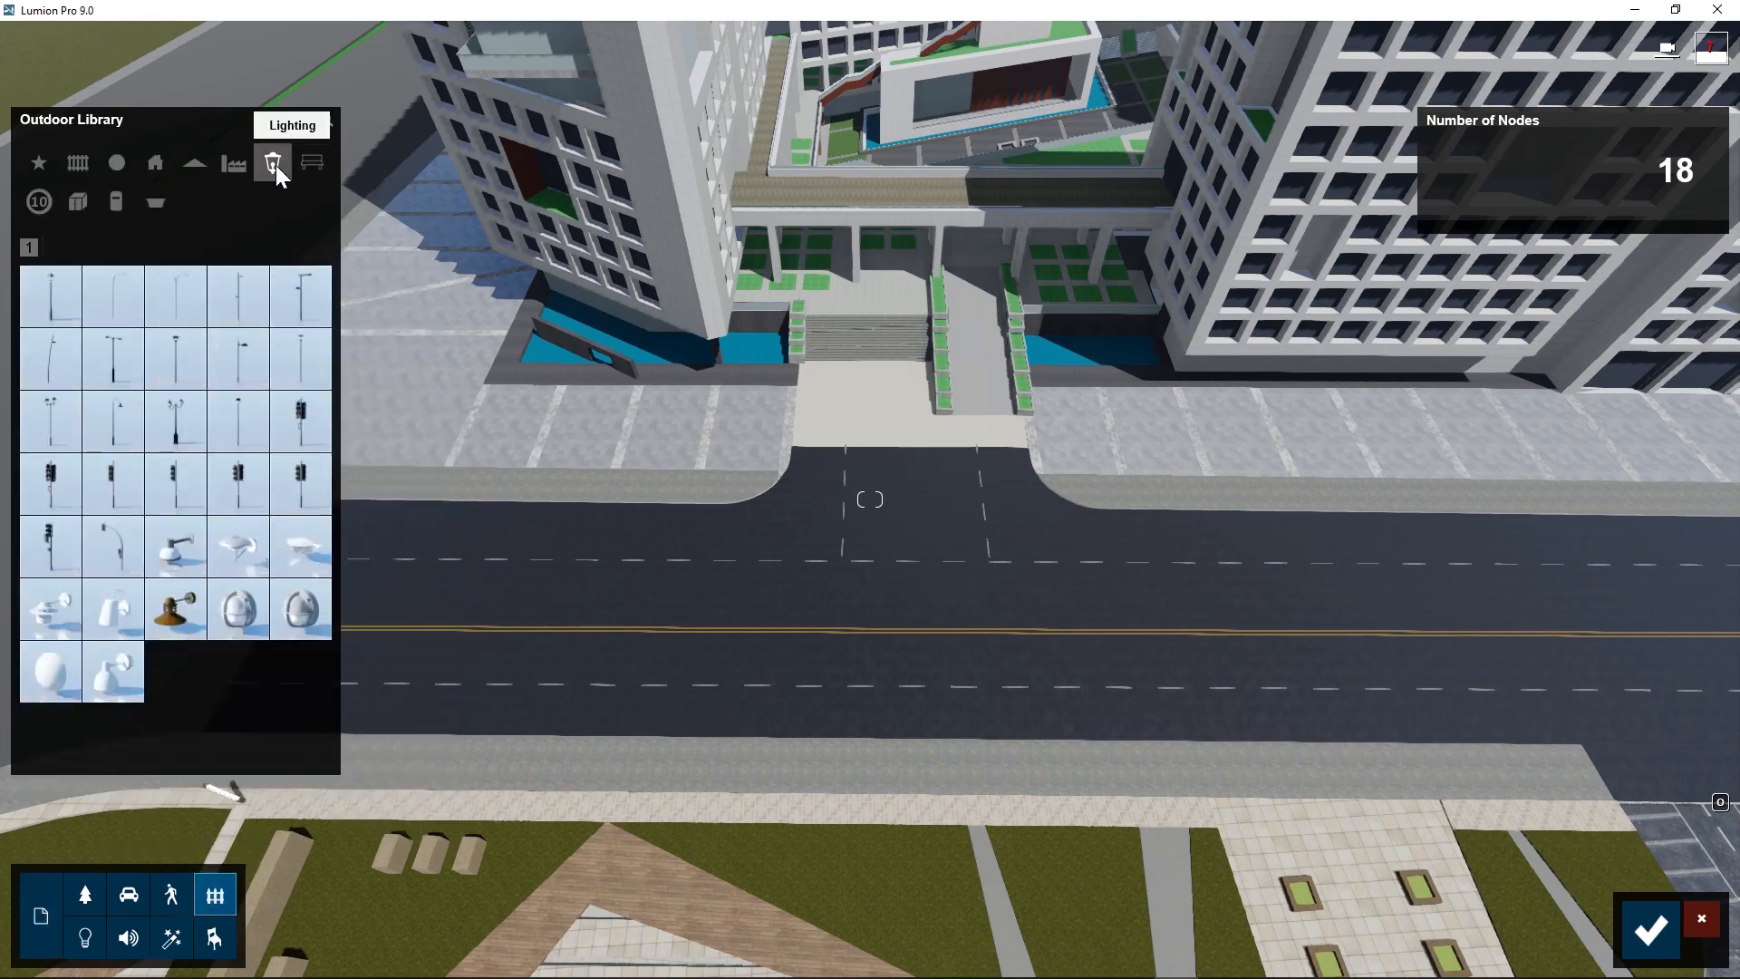
click(53, 306)
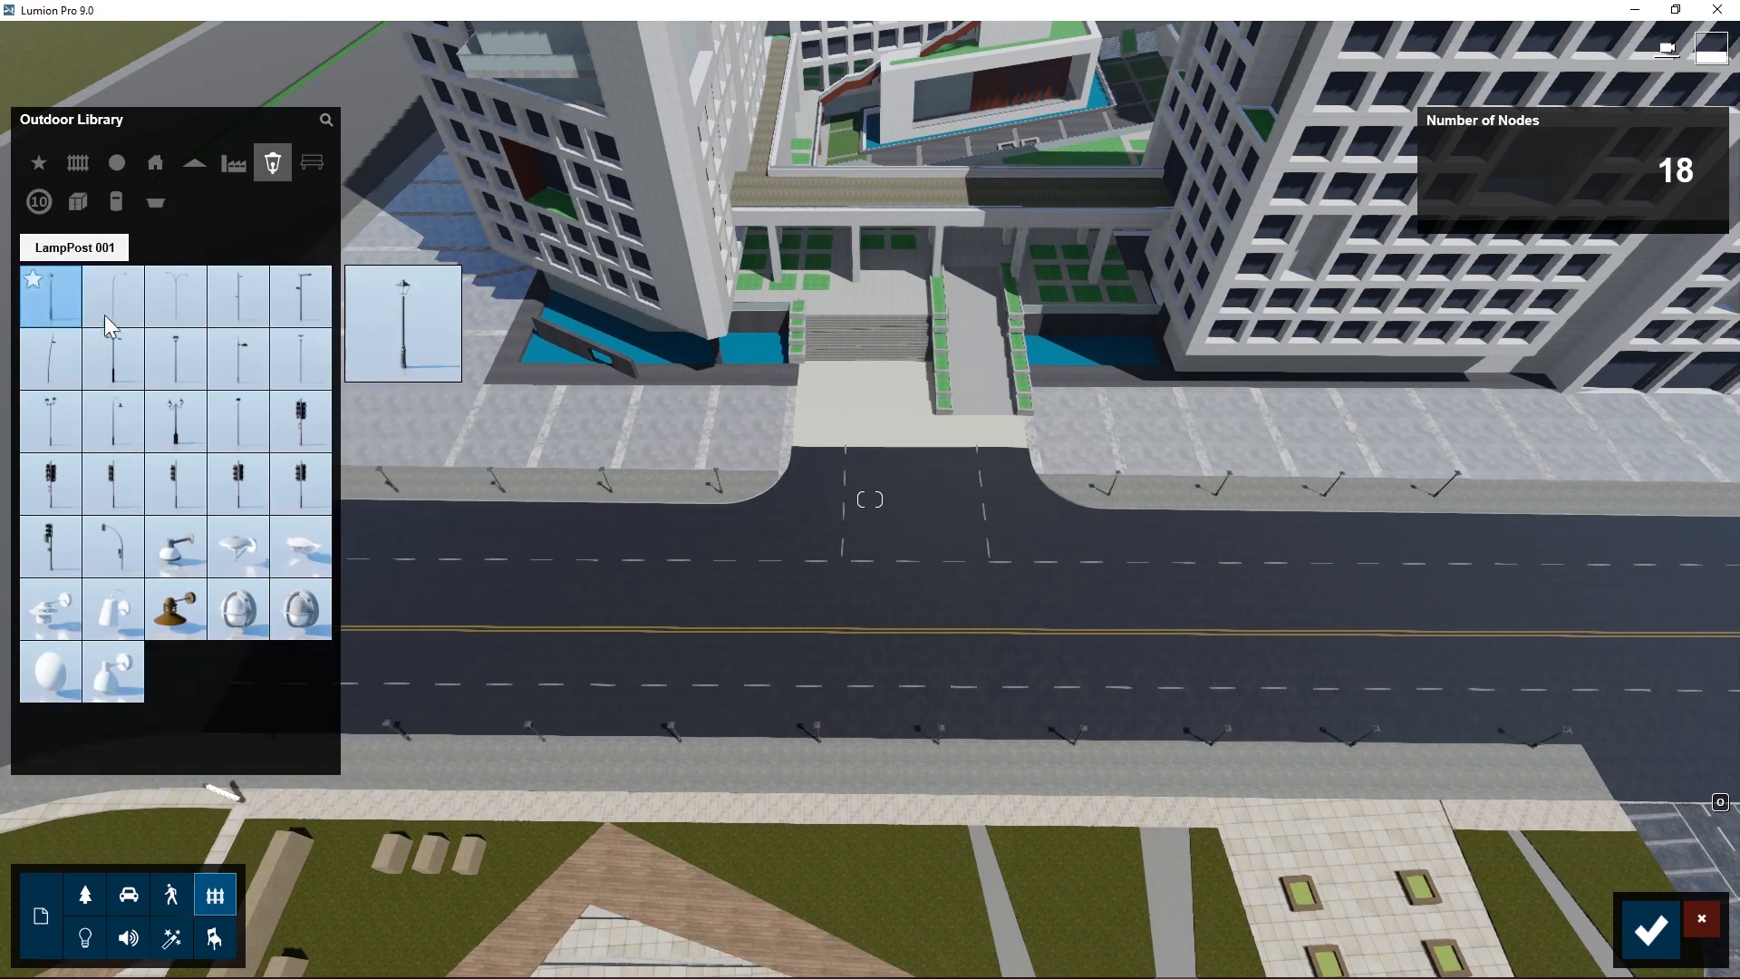
click(1633, 919)
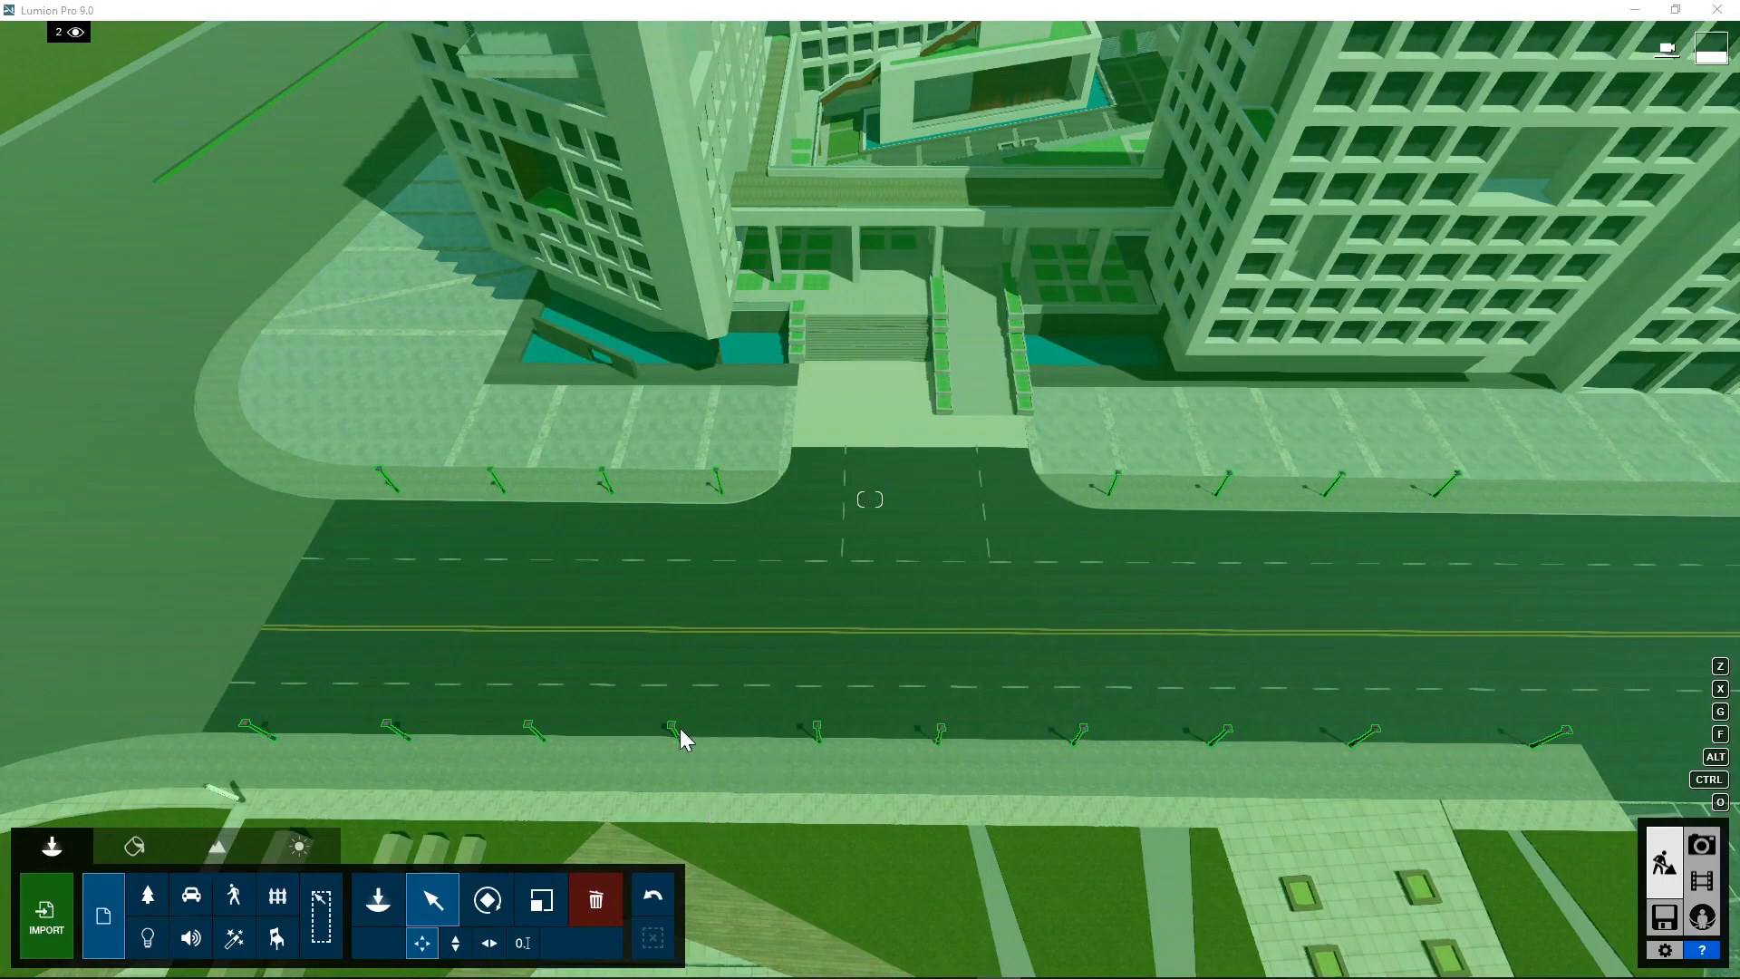
- Select all 18 lamp posts along both sides of the road and replace them with StreetLight 010, also trying a tree from the Nature library
click(102, 917)
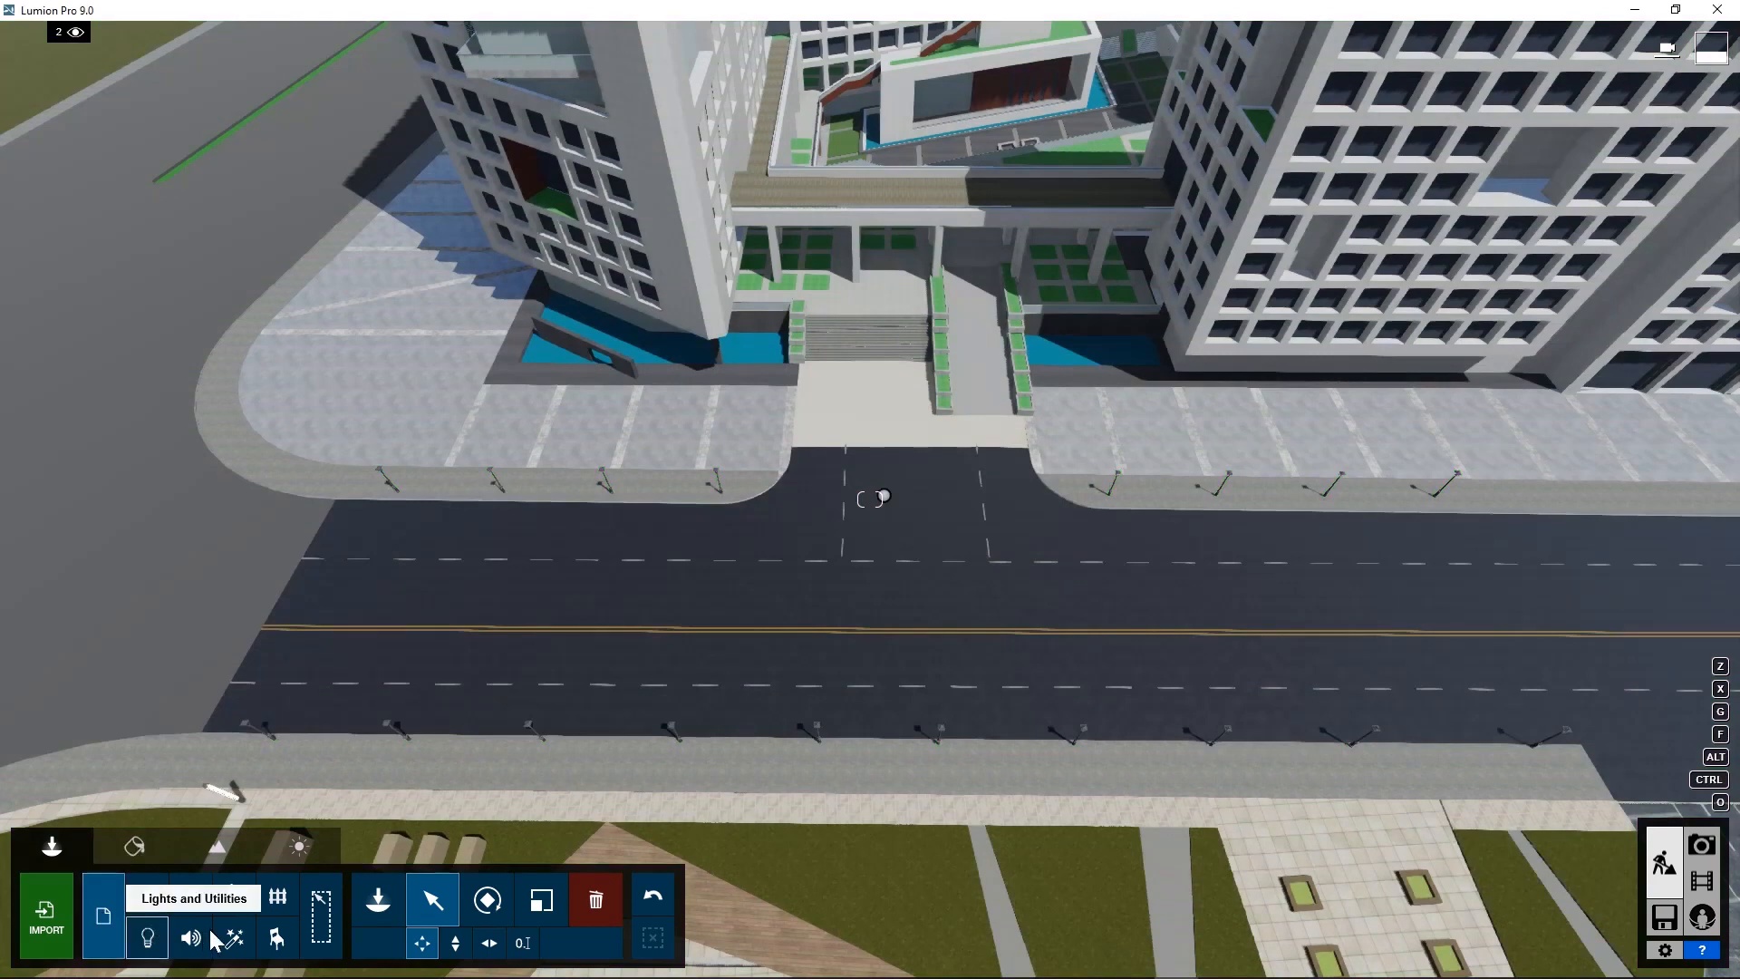
click(281, 899)
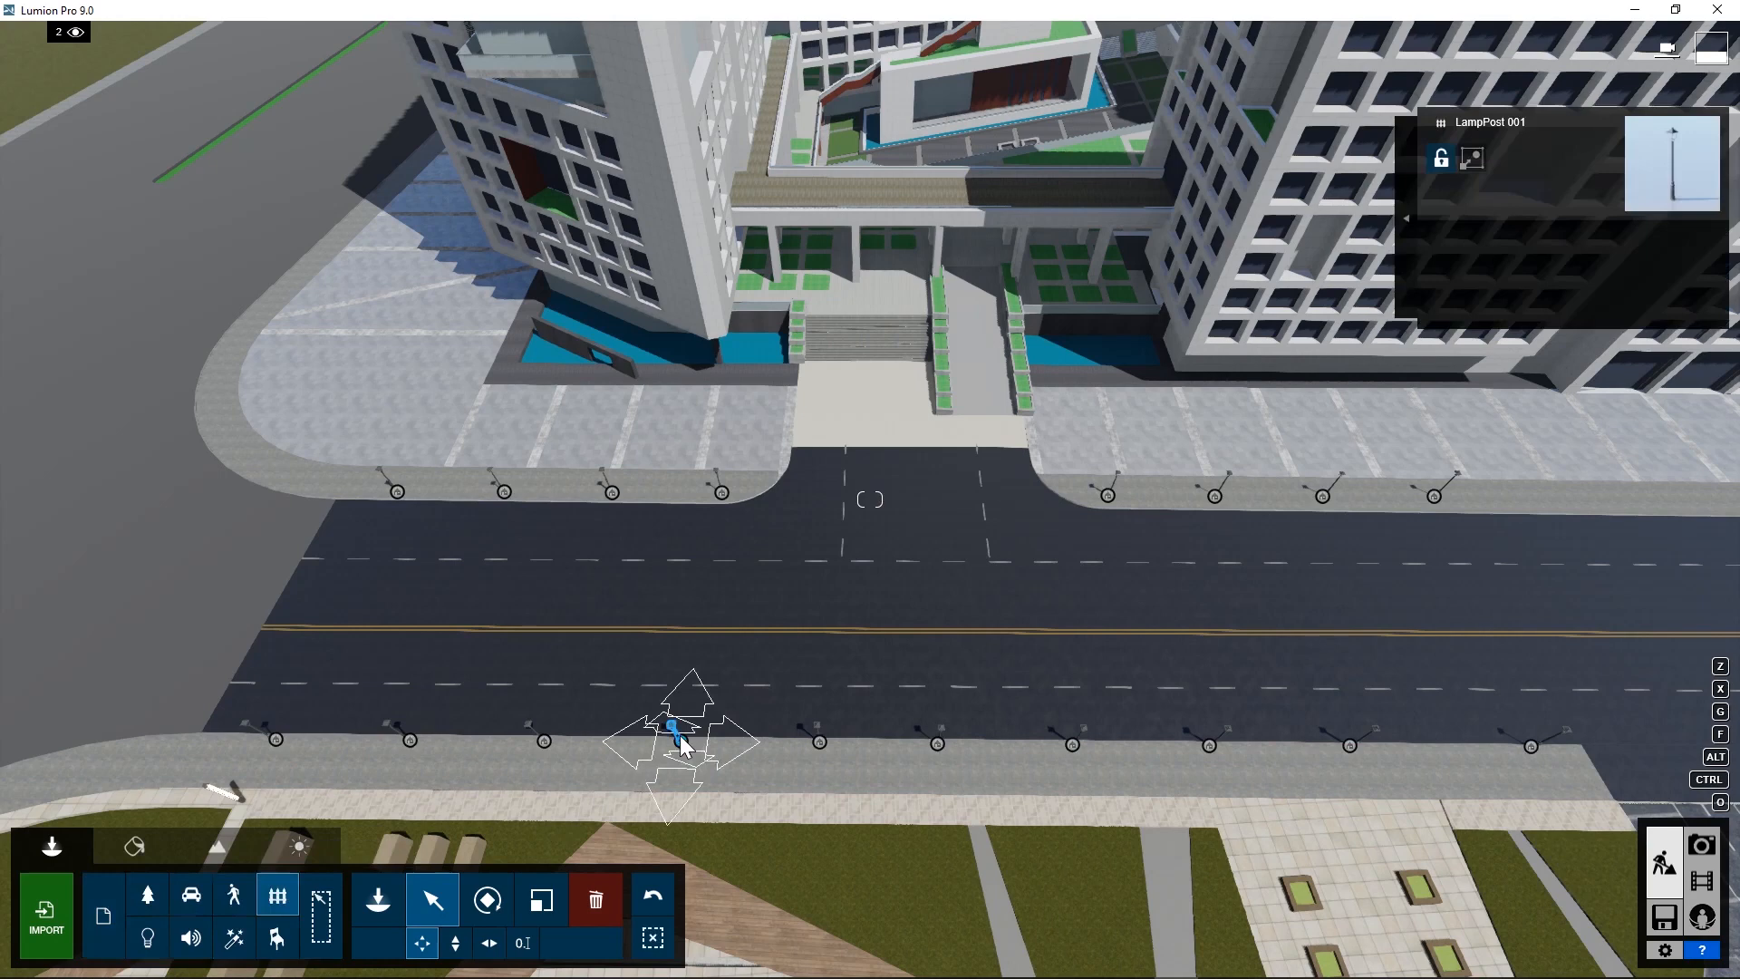
click(682, 743)
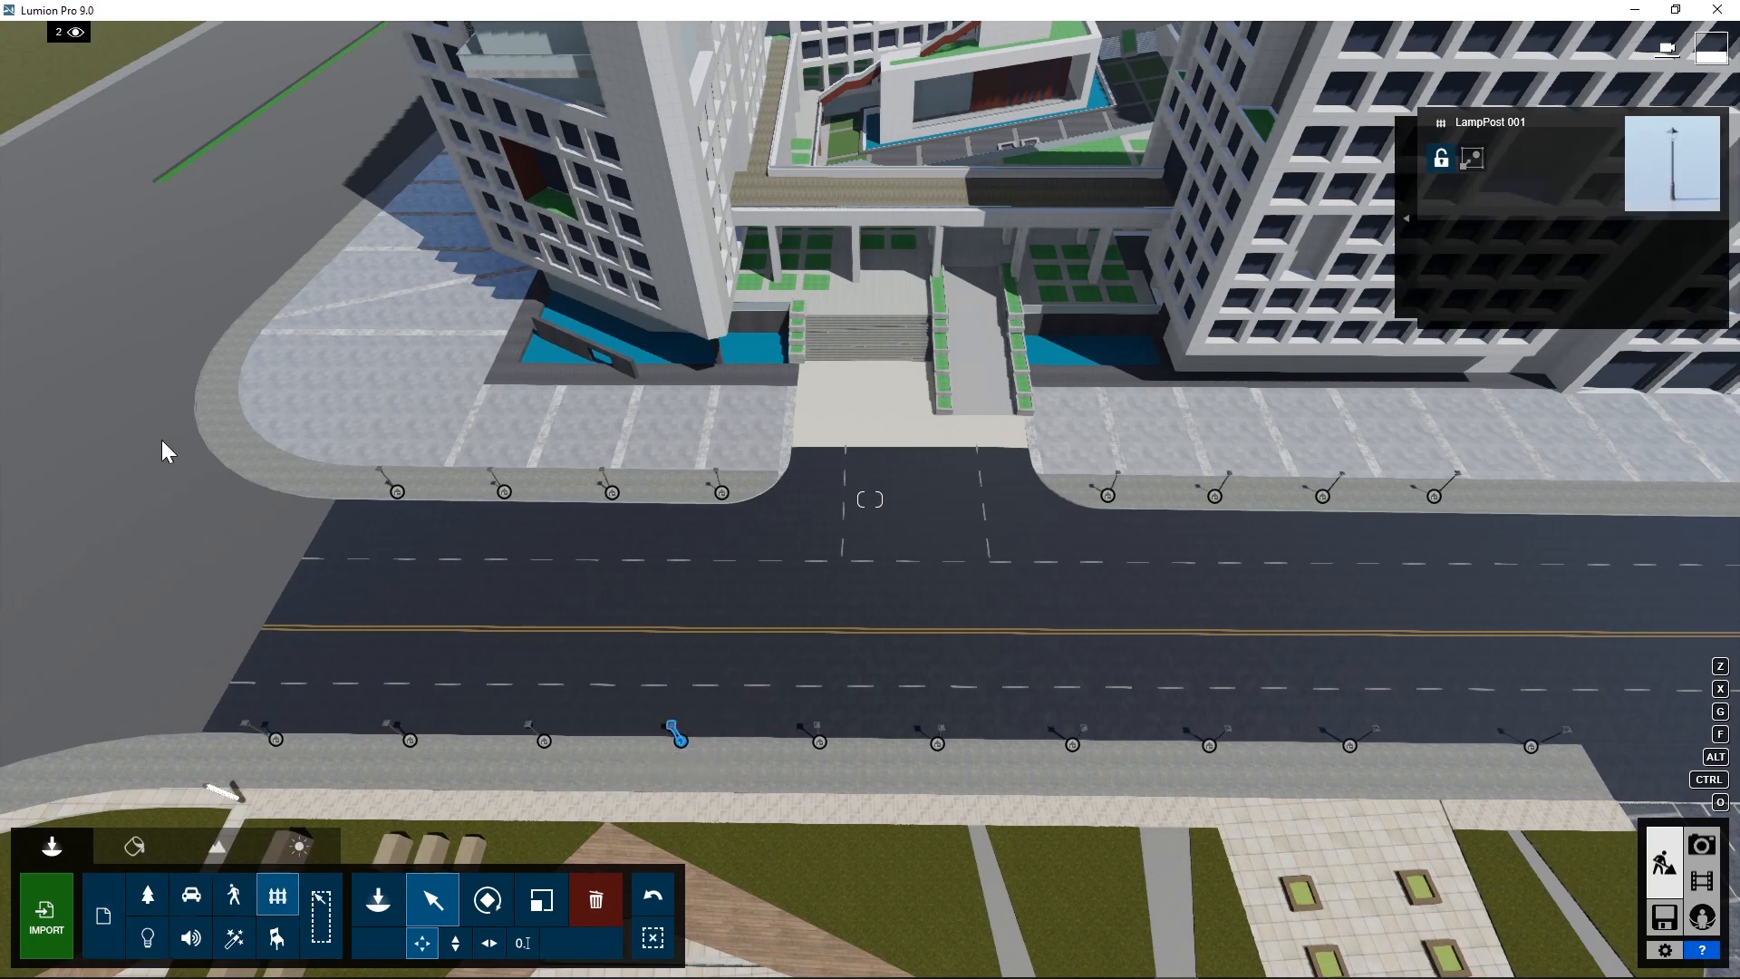
drag(149, 428, 1568, 765)
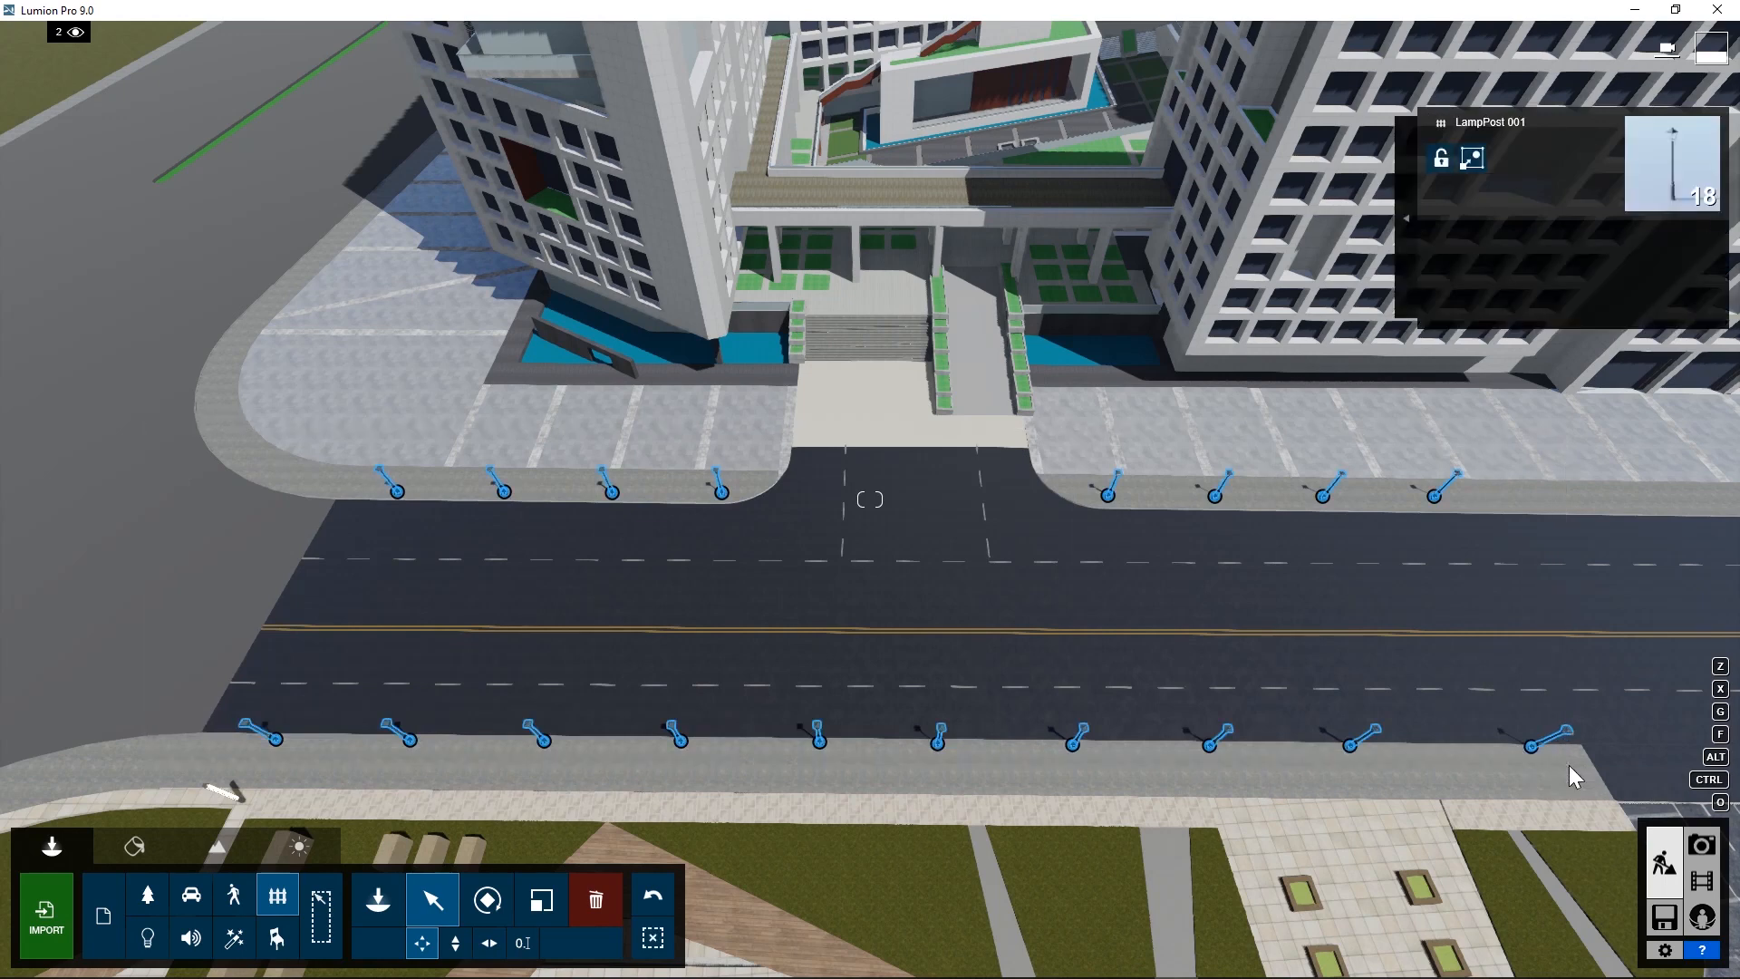
click(1410, 217)
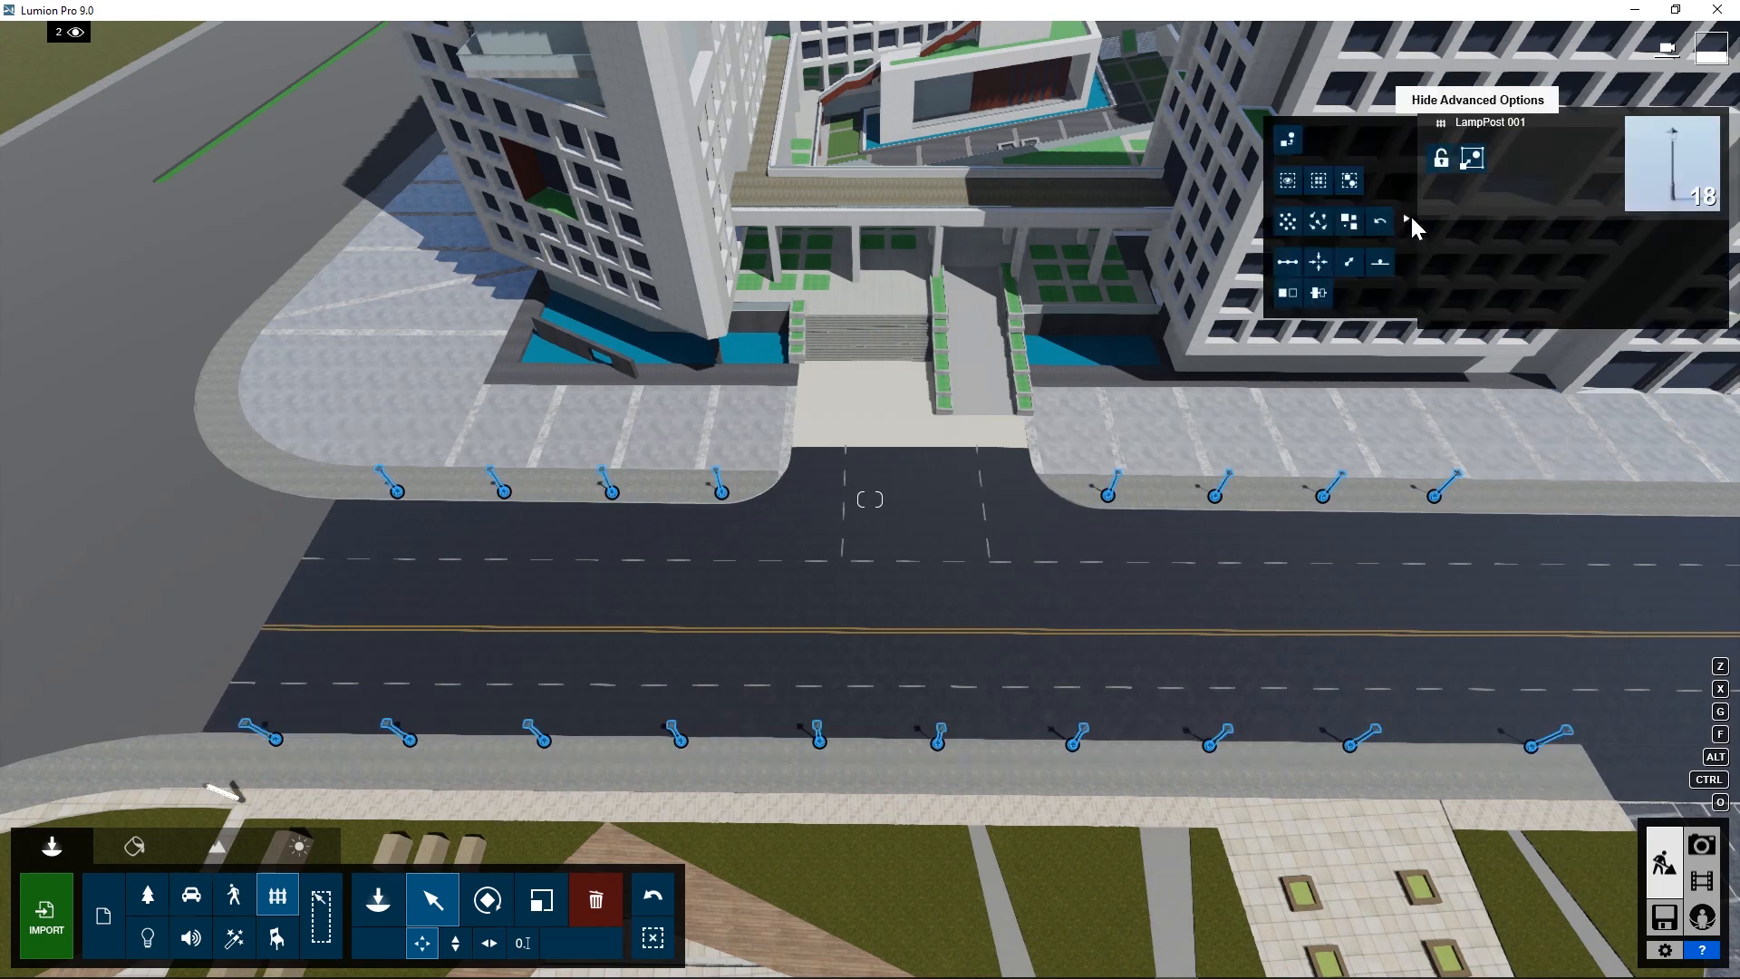
click(1289, 140)
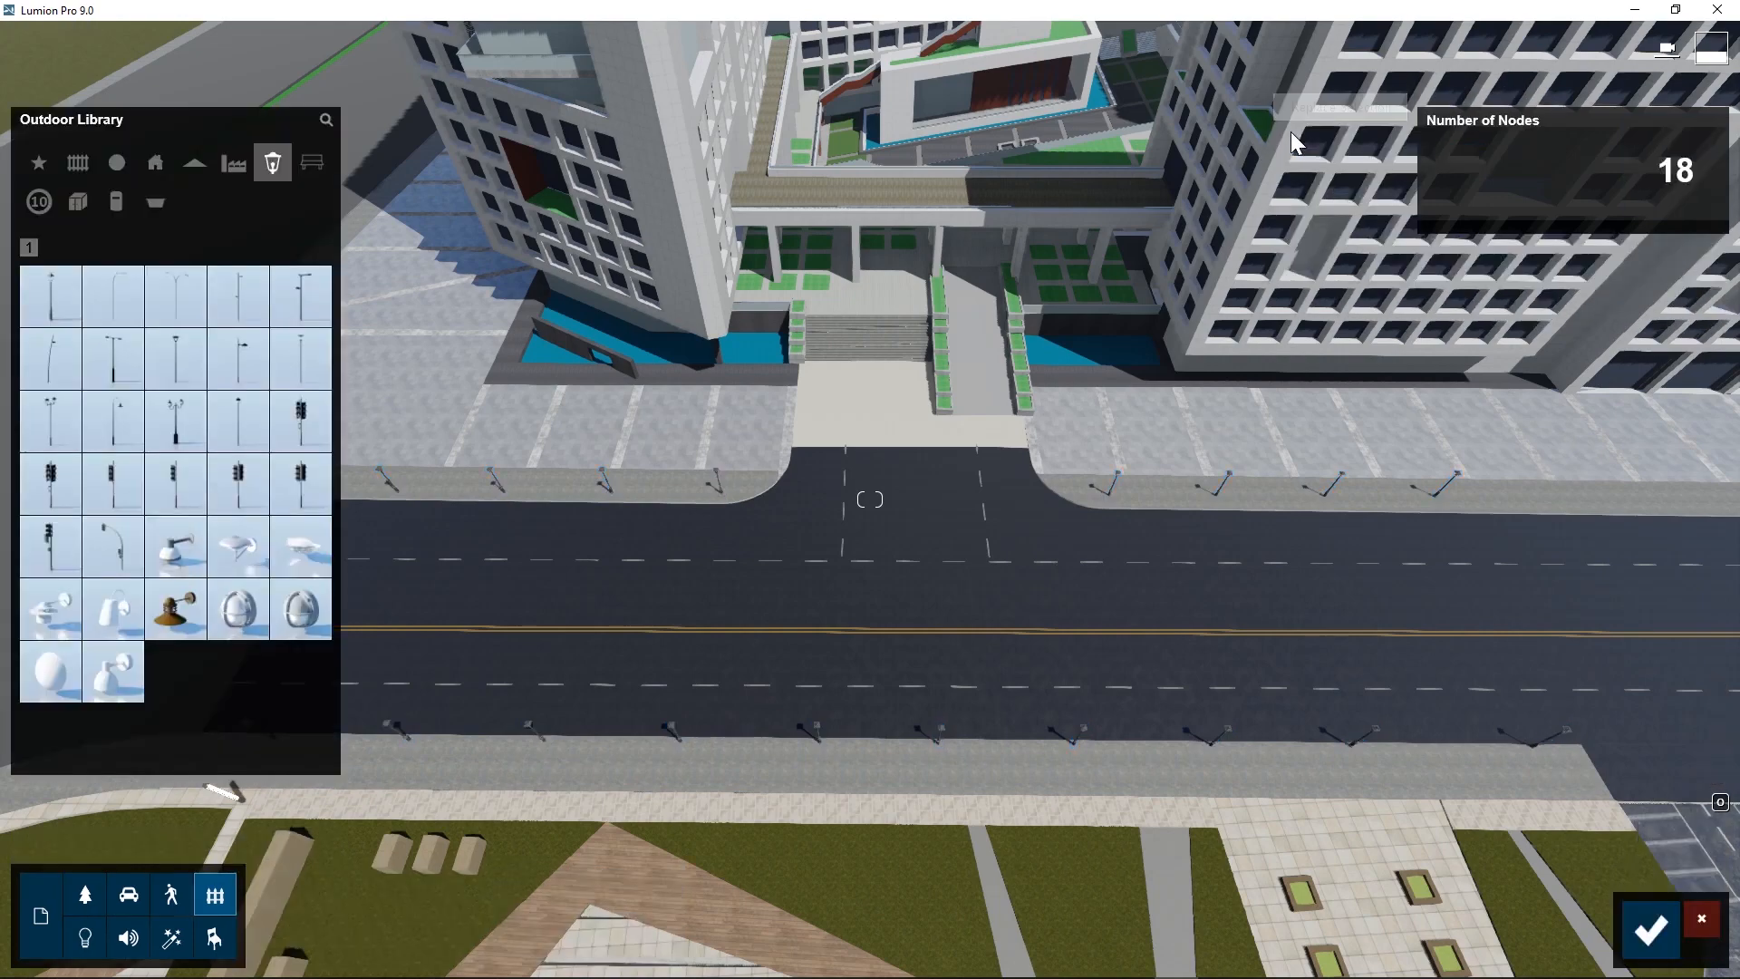
click(91, 897)
mouse_move(190, 752)
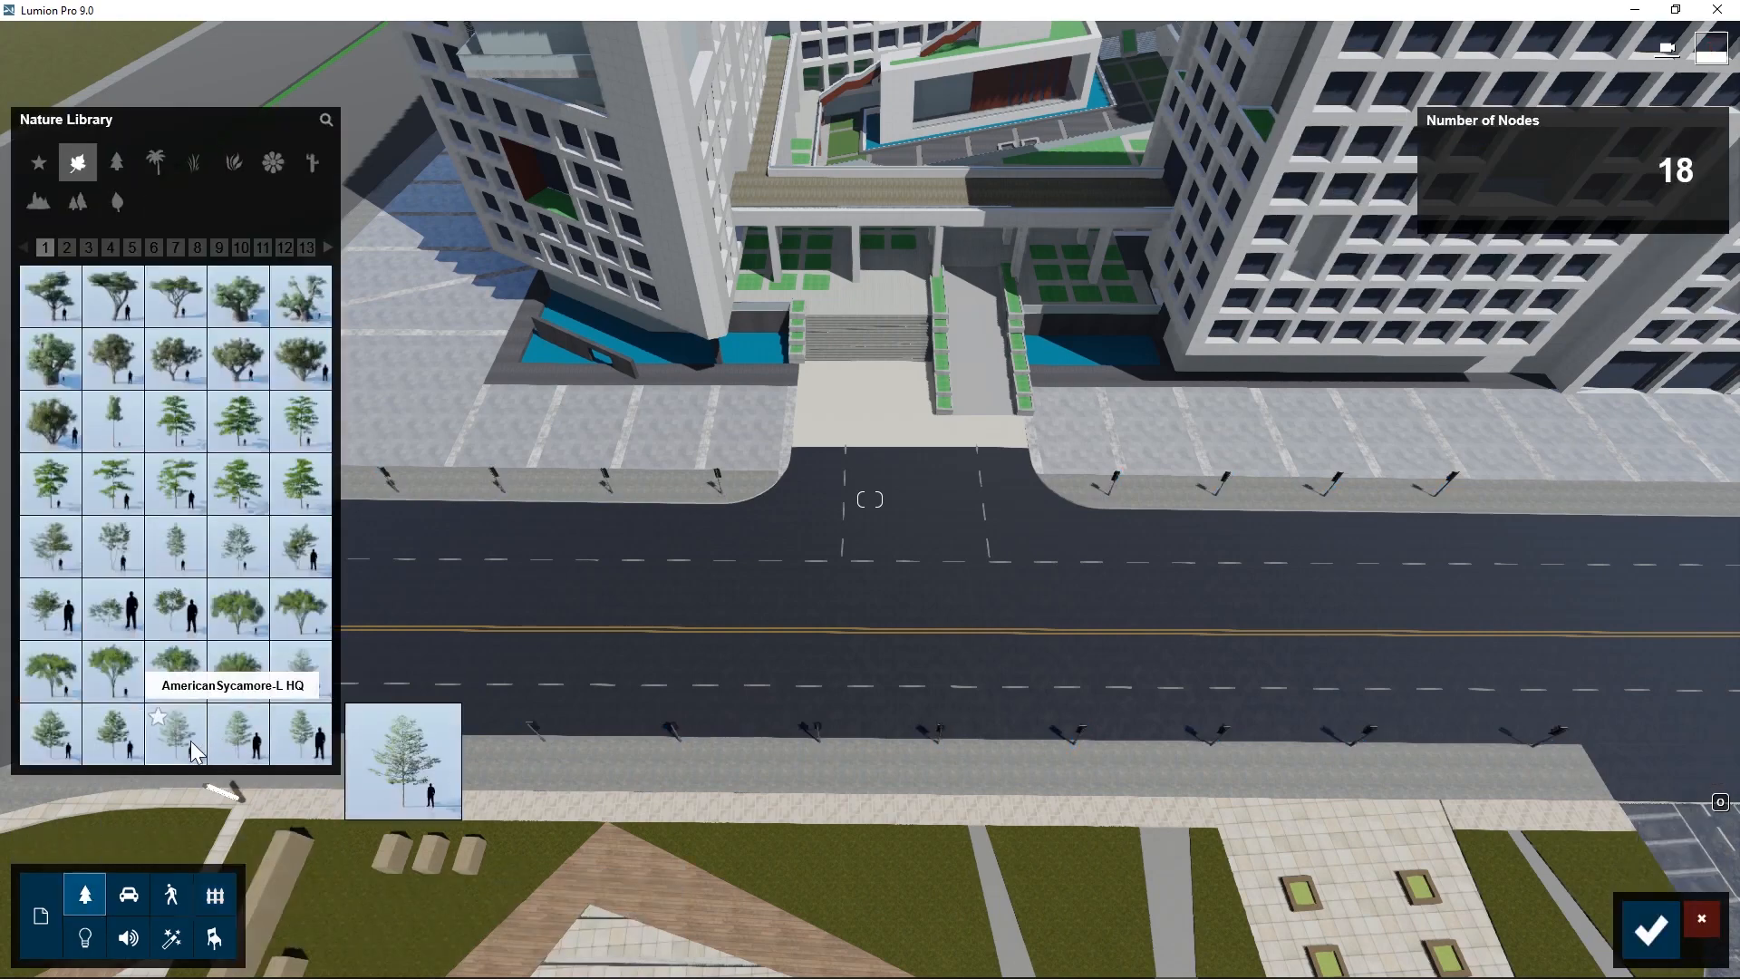
click(190, 752)
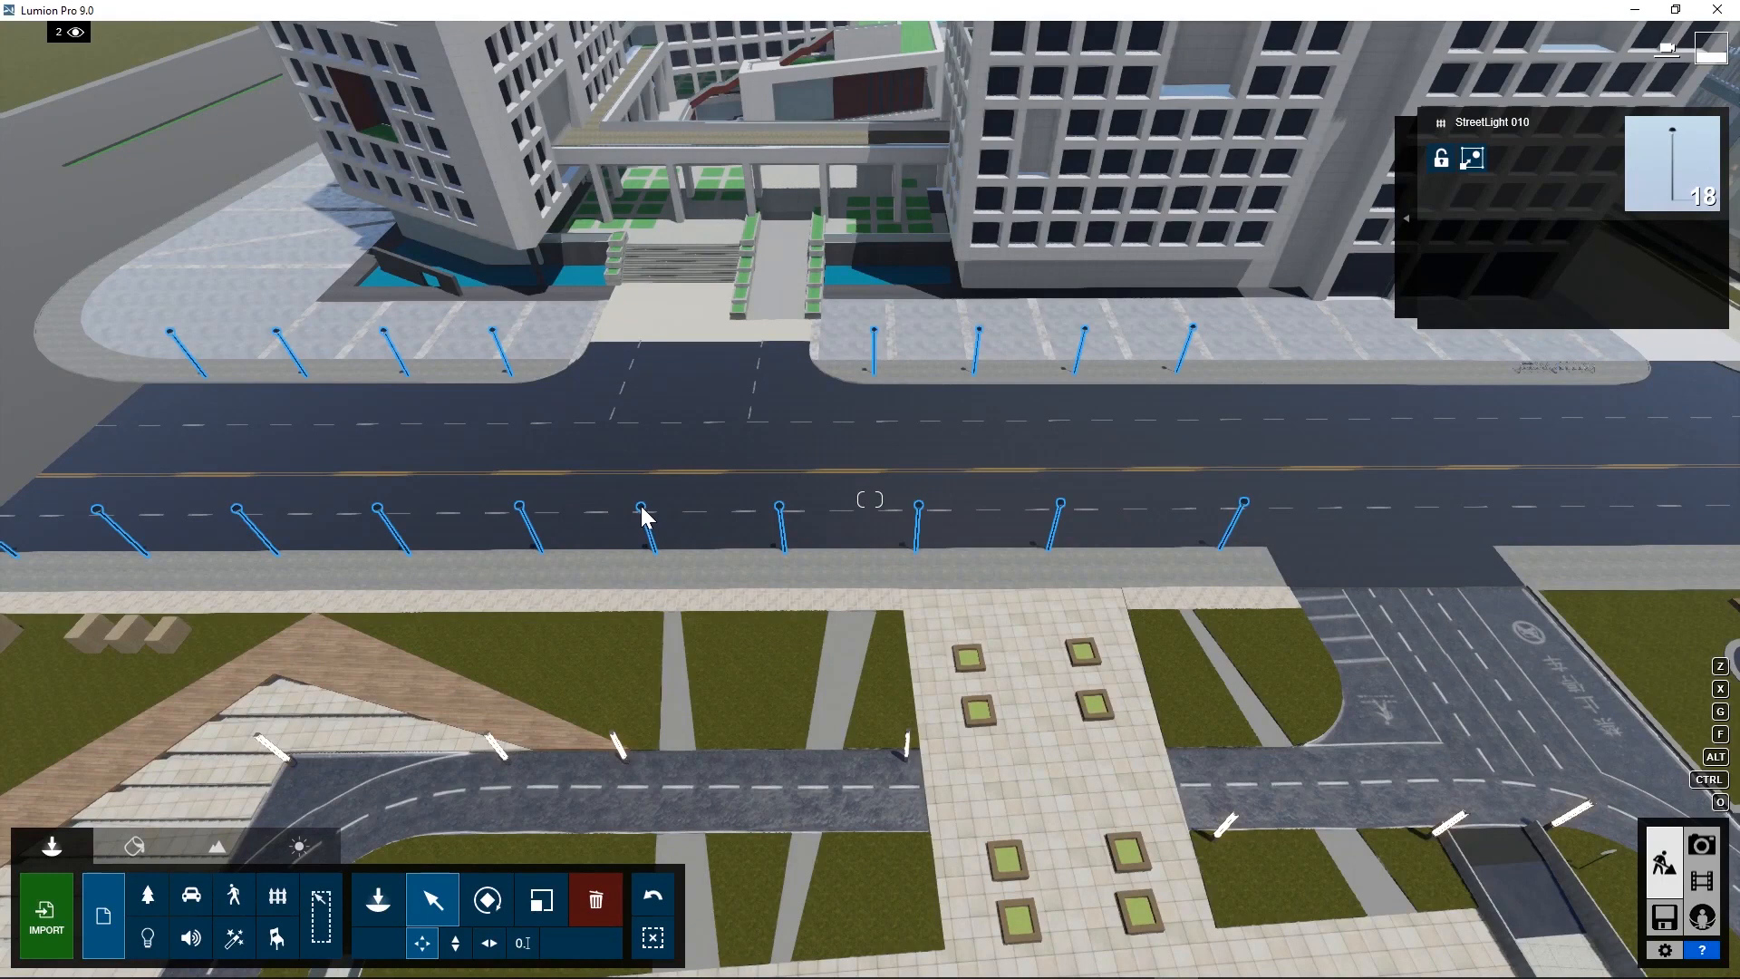
- Place the Lamp spotlight from the Lights and Utilities library on all nodes of the street light nodes model
key(F5)
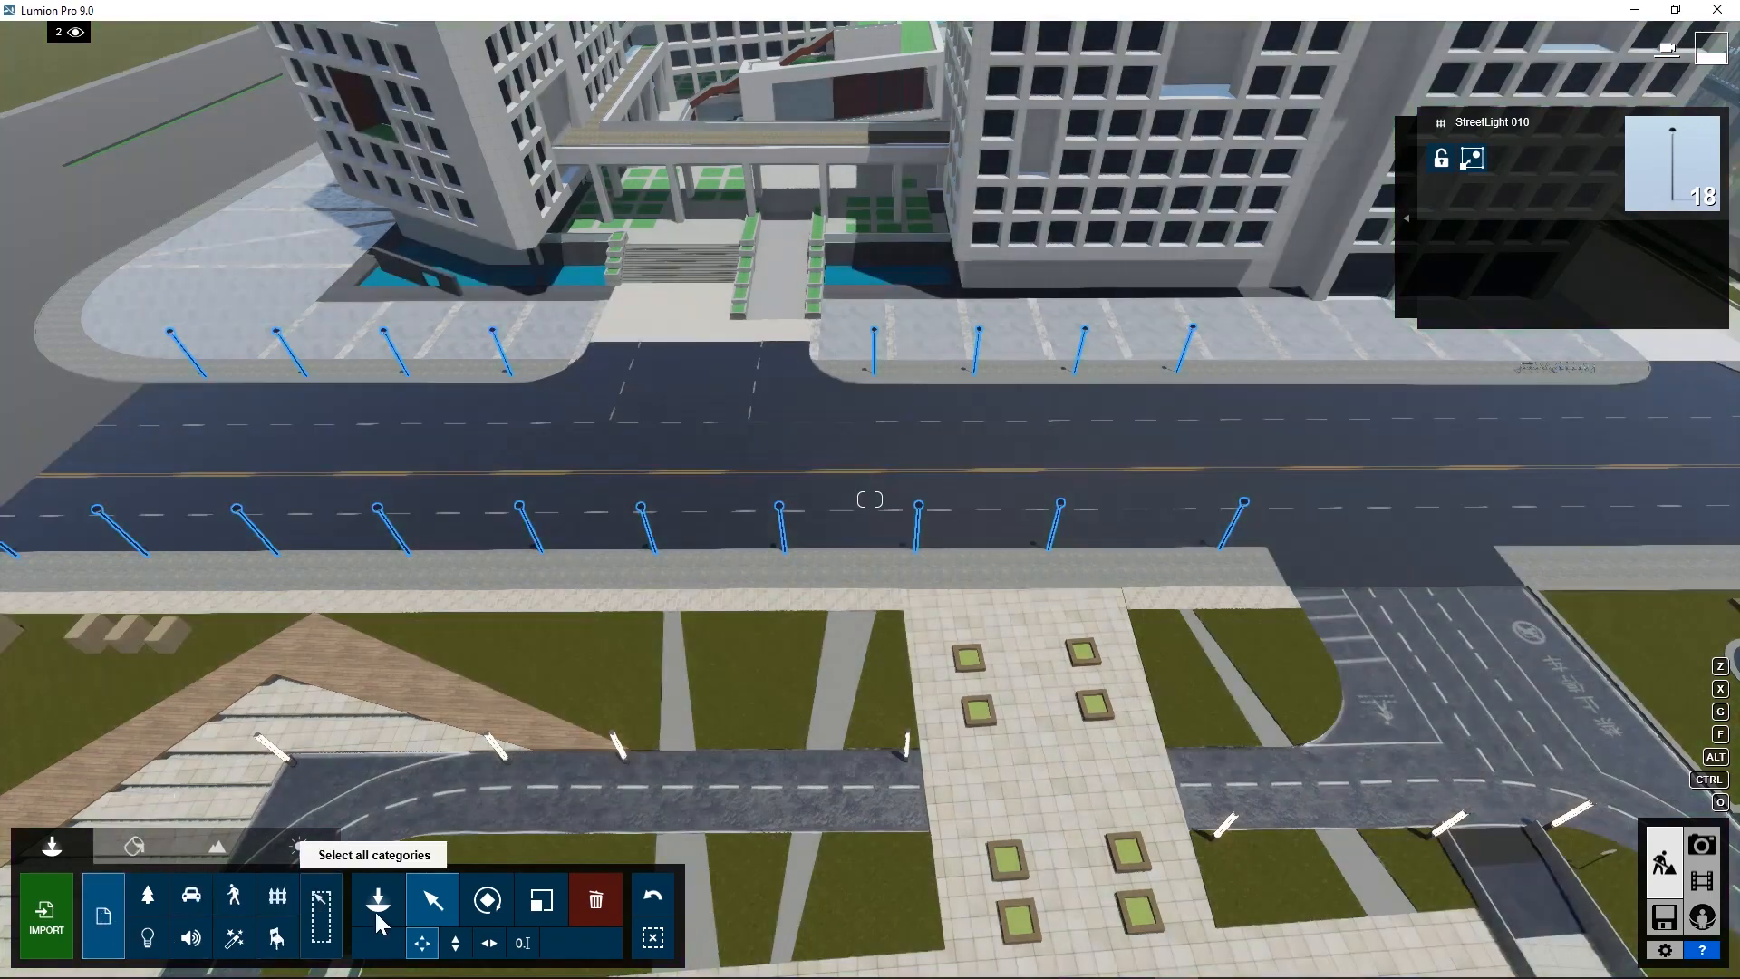
click(375, 911)
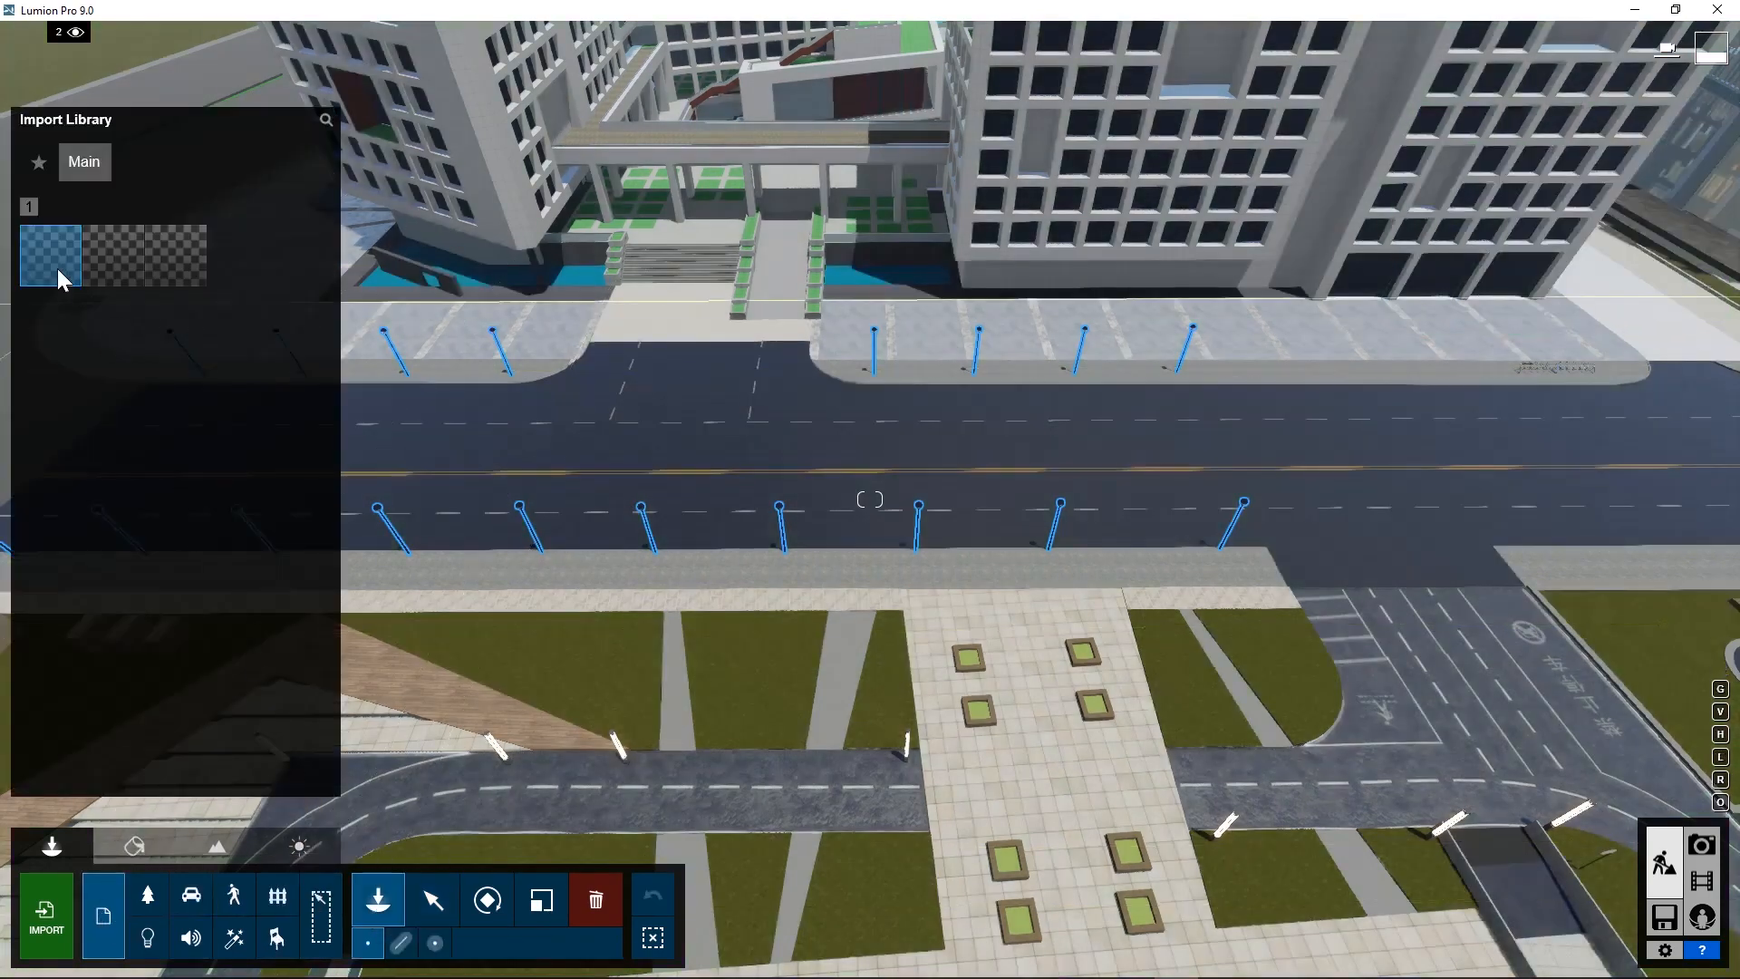
click(433, 899)
right_drag(569, 386, 650, 243)
click(649, 241)
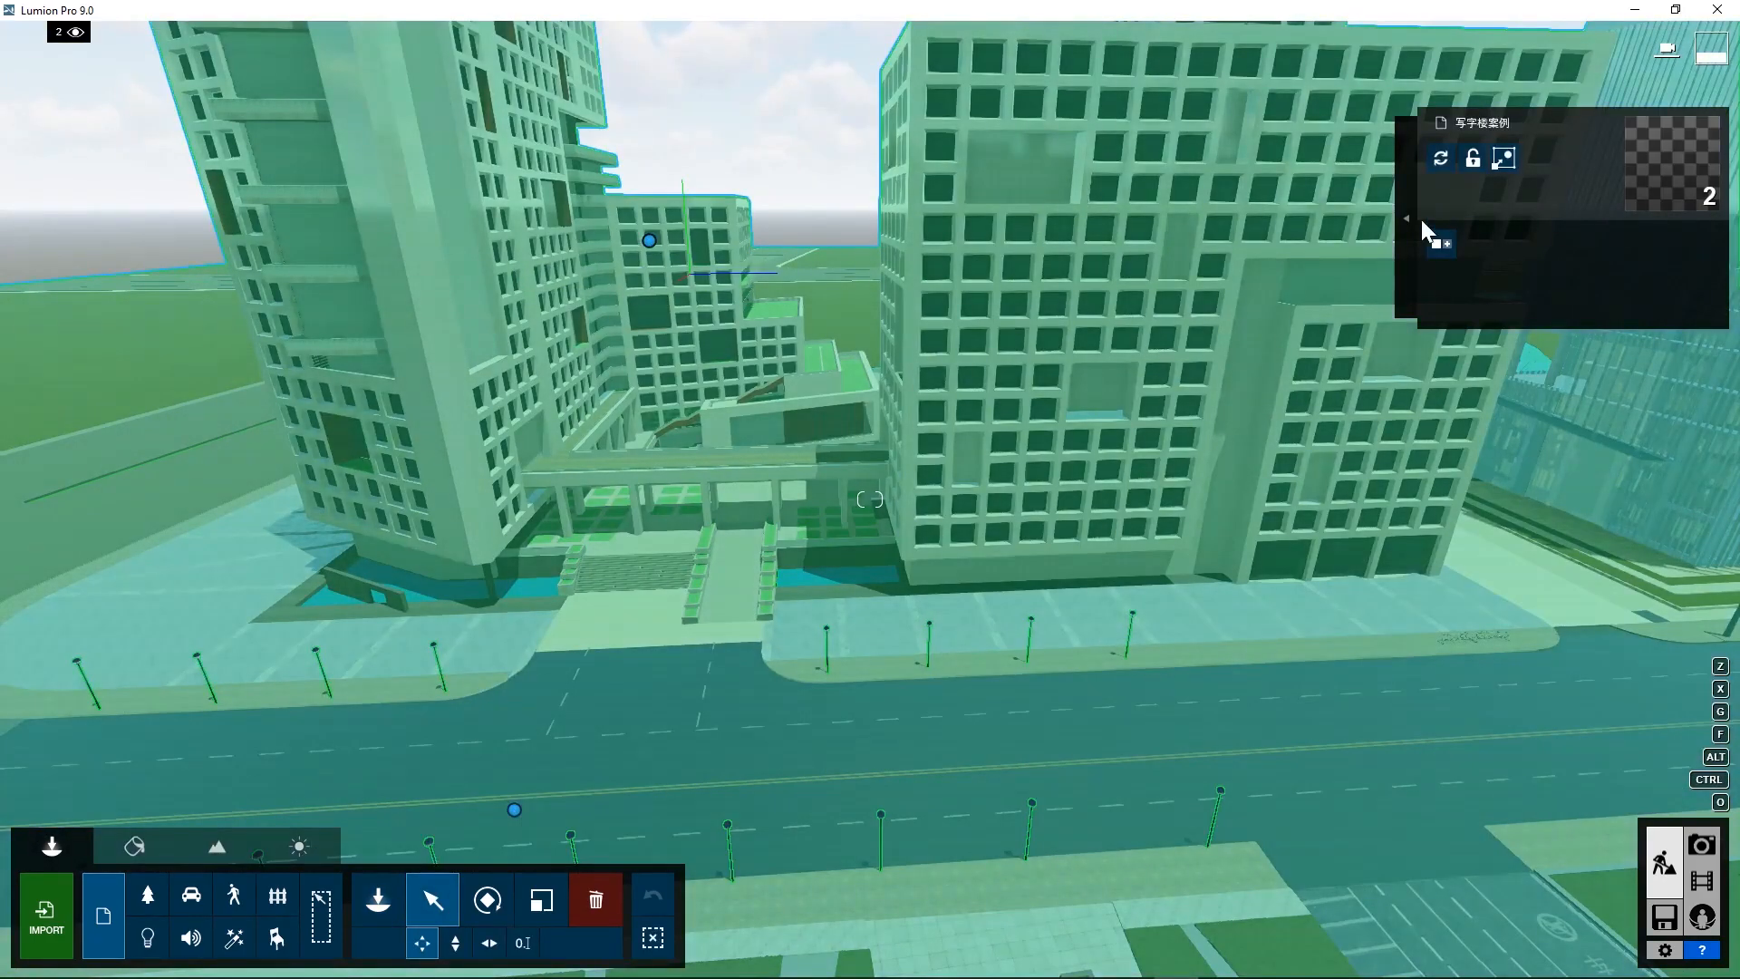
click(1441, 243)
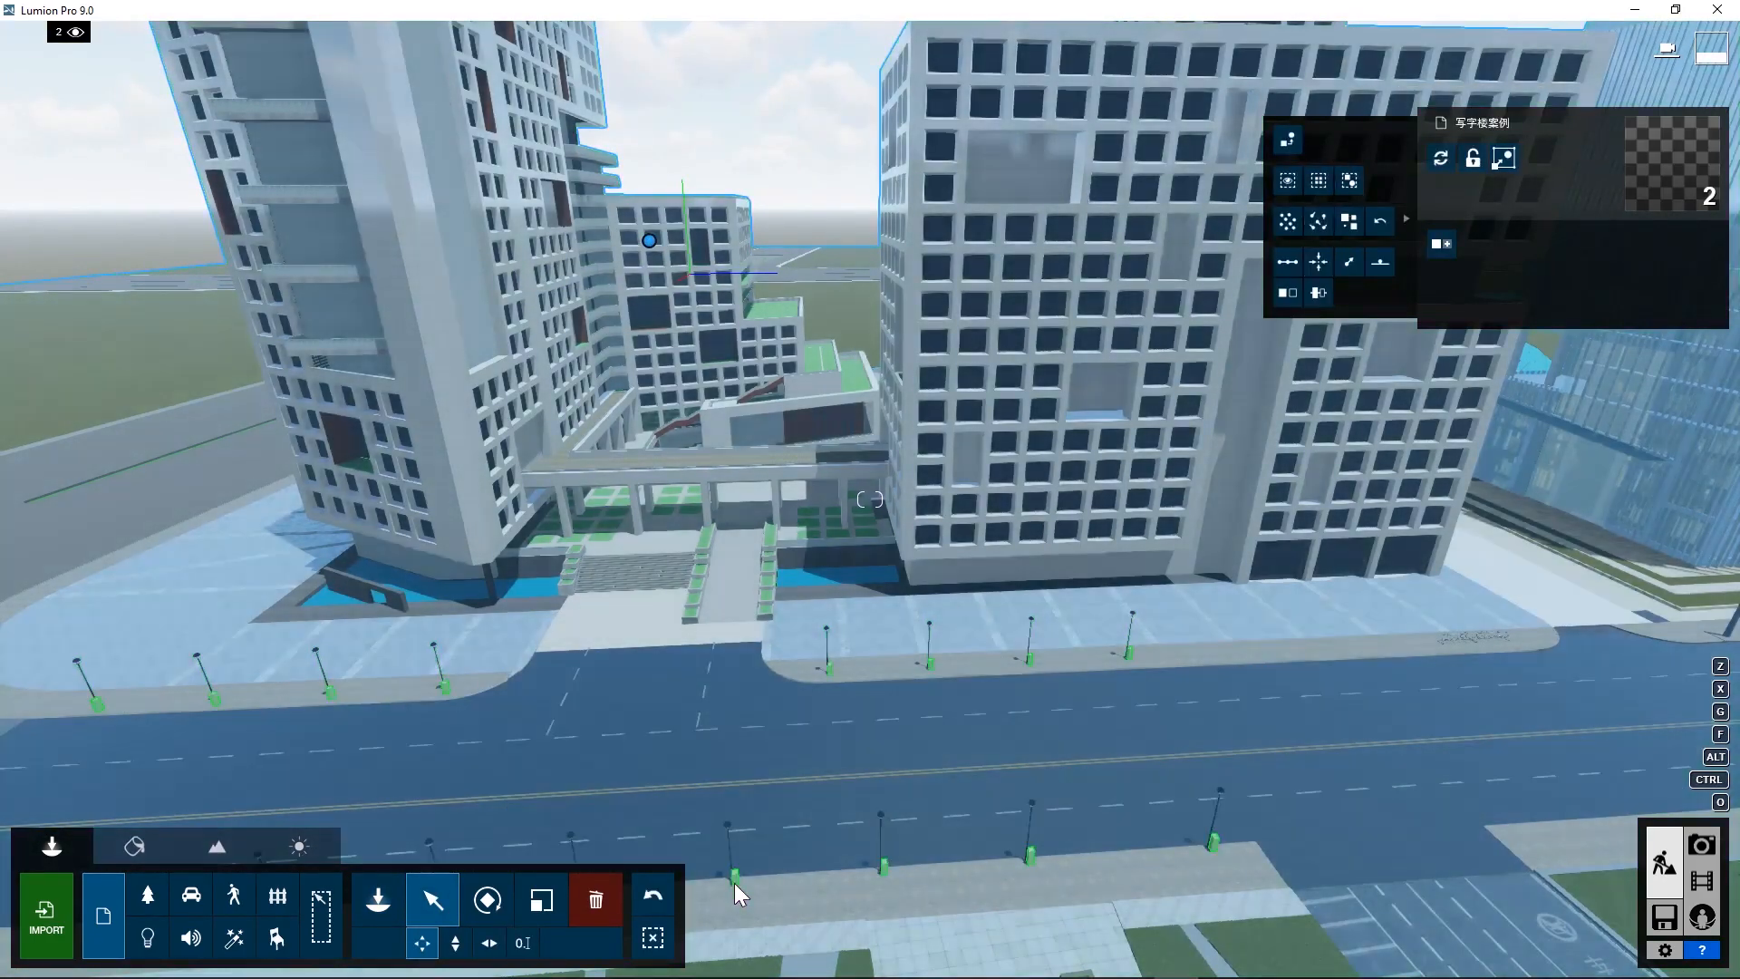
click(734, 879)
click(1319, 140)
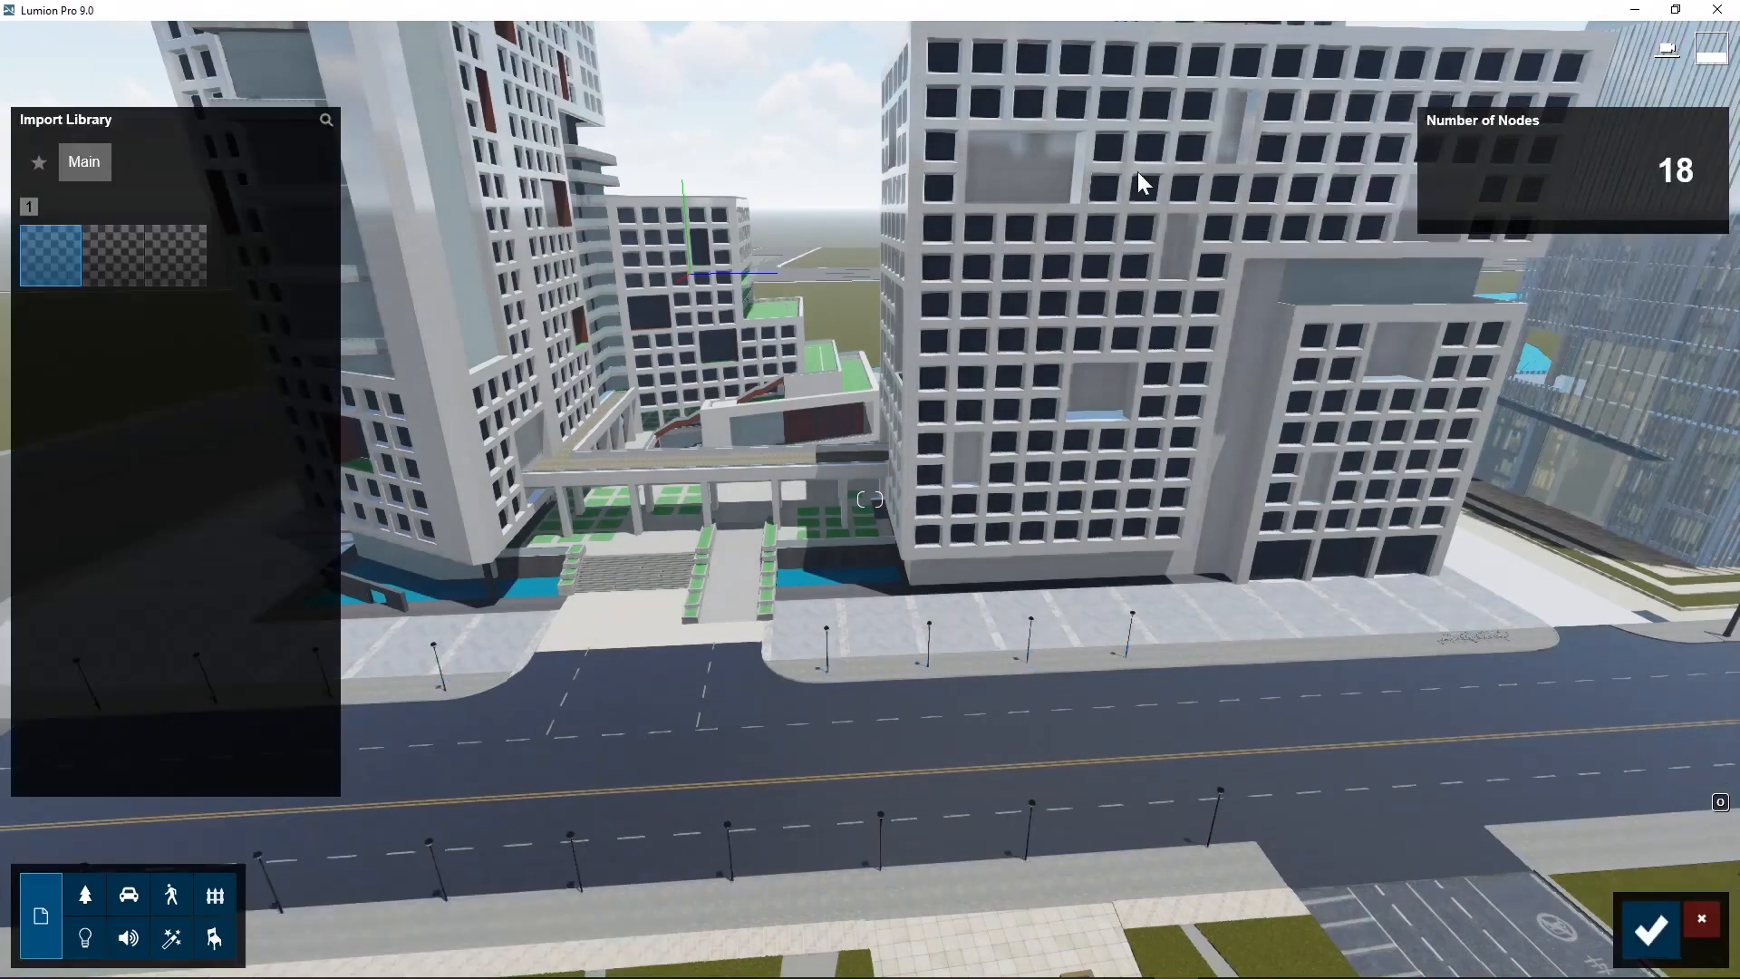
click(86, 943)
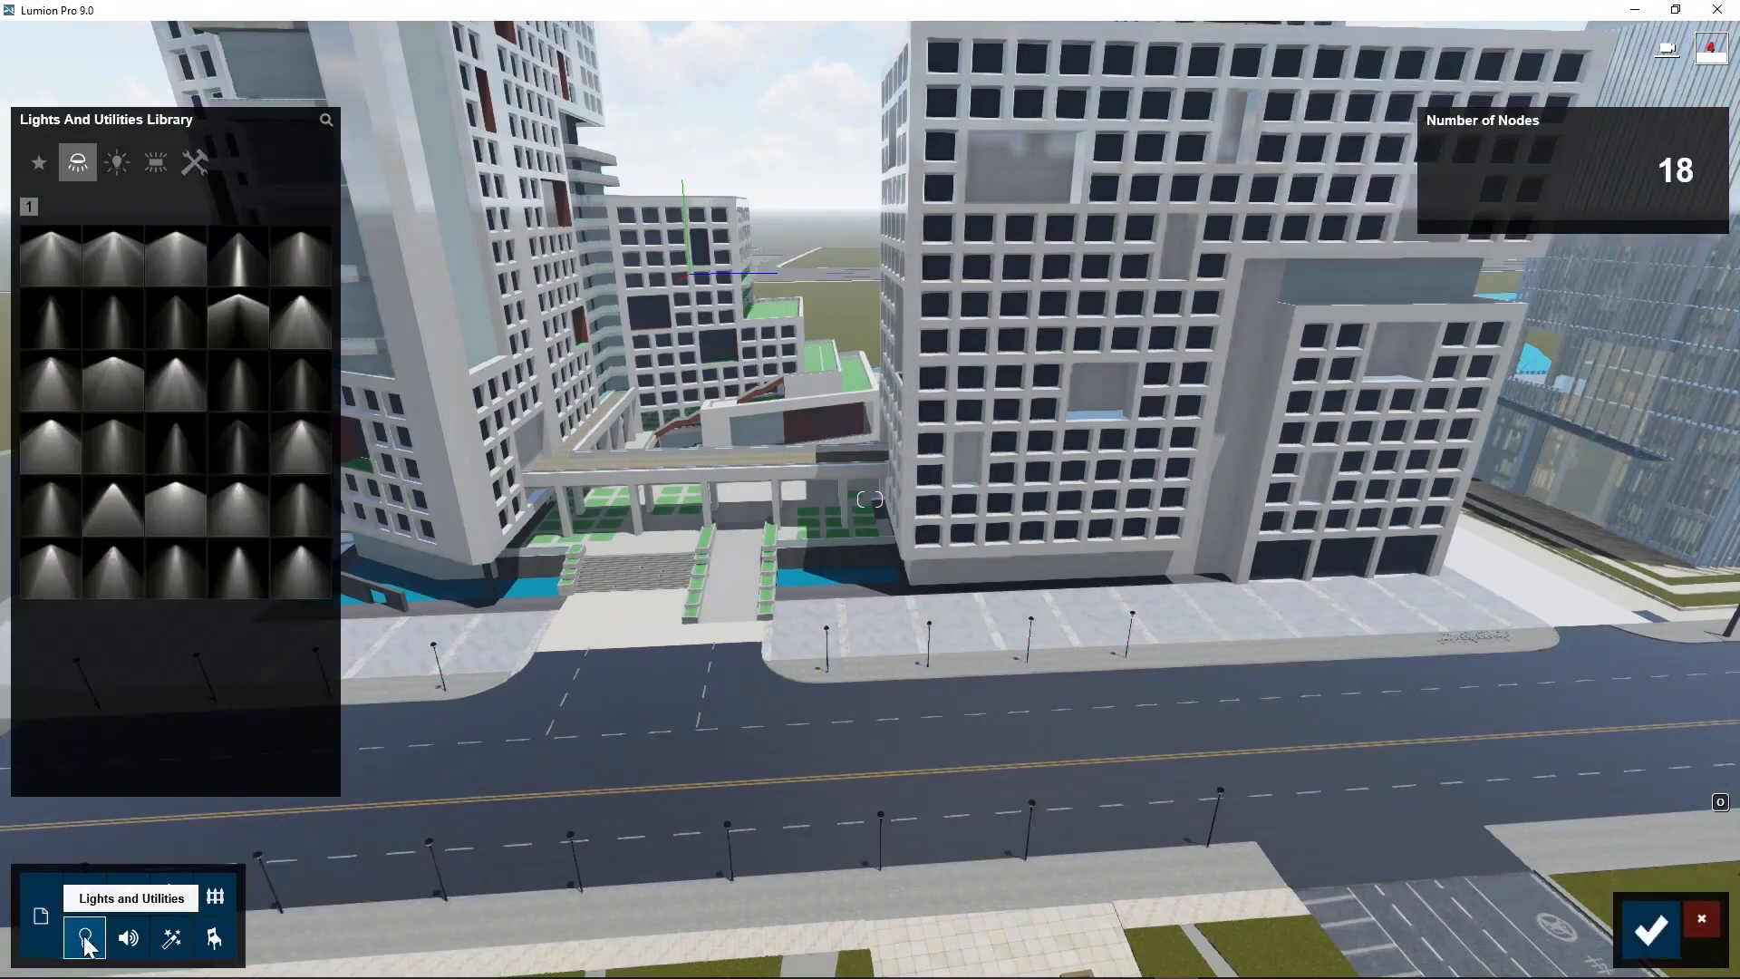
click(54, 258)
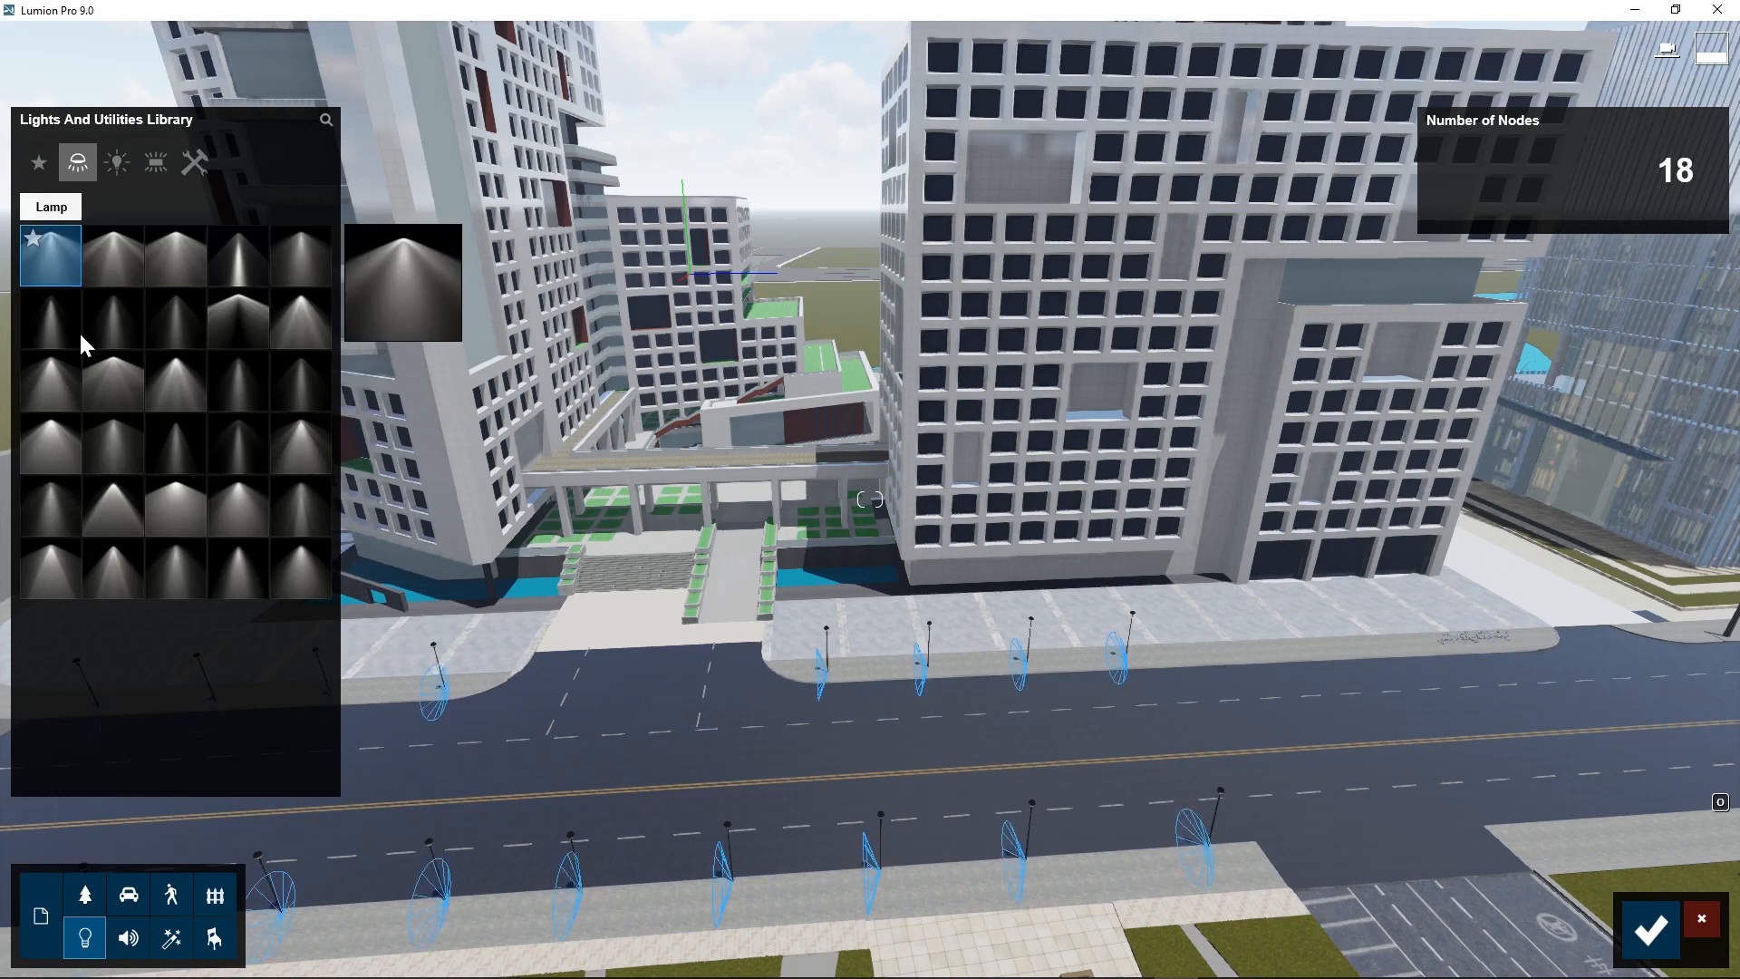
click(1644, 938)
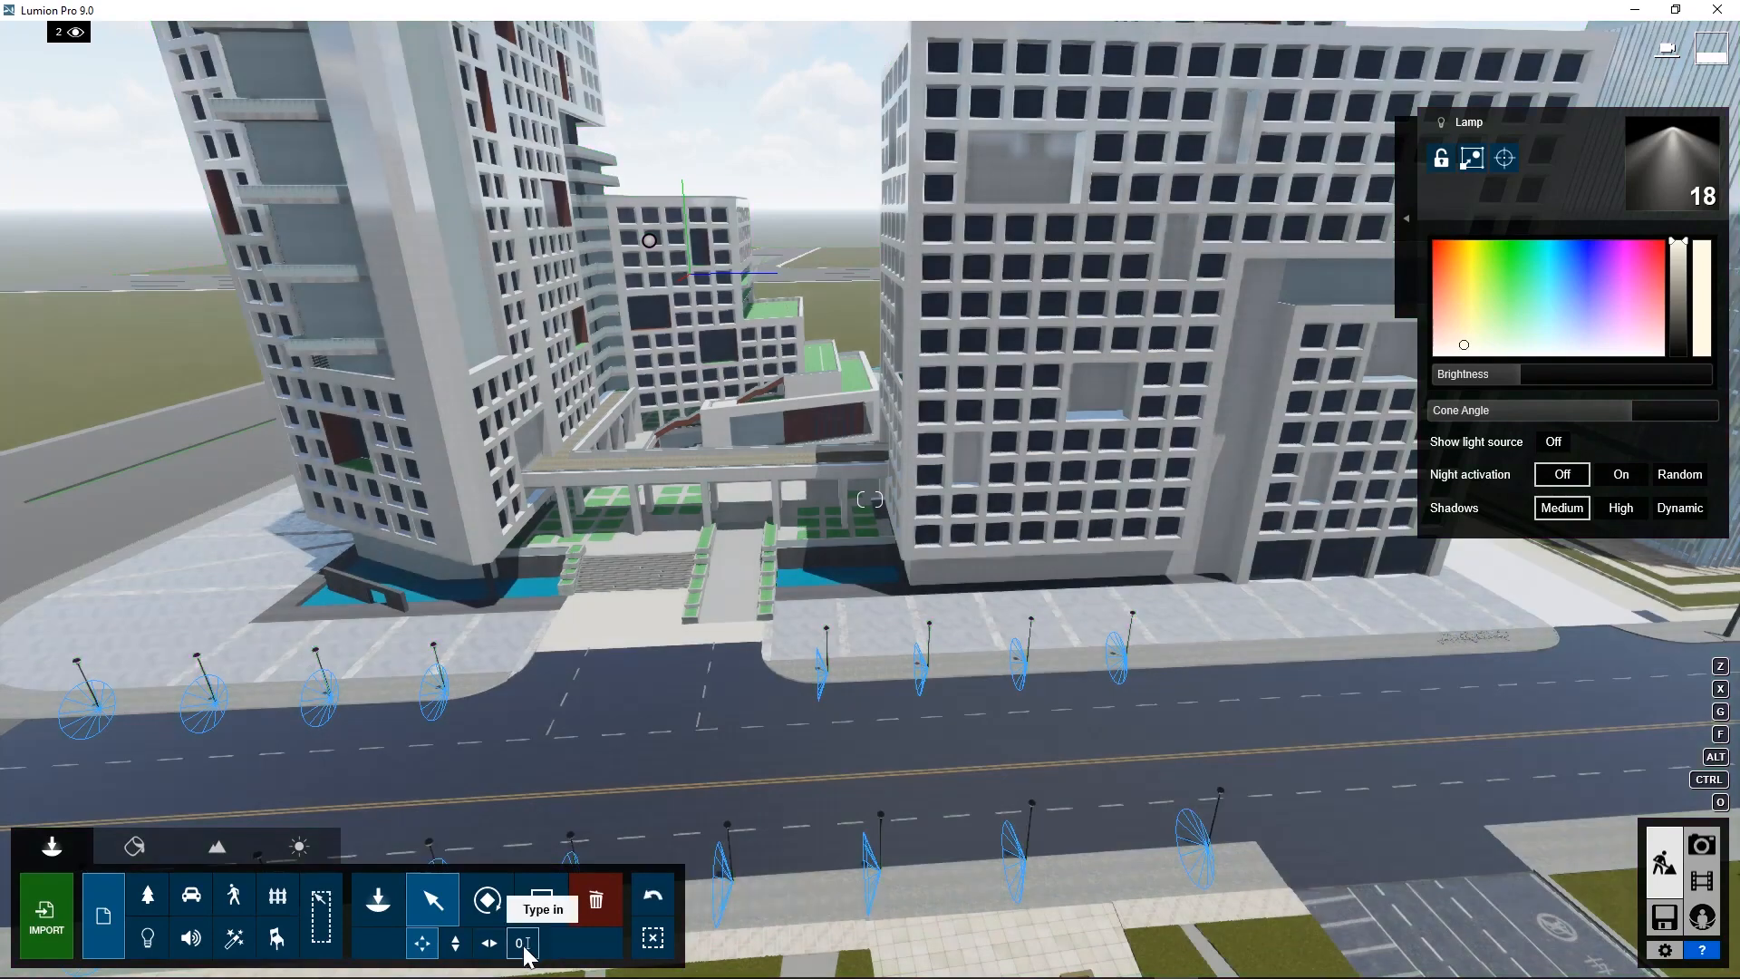
- Set the pitch of all placed lamp spotlights to 90° so they point down at the road
click(489, 902)
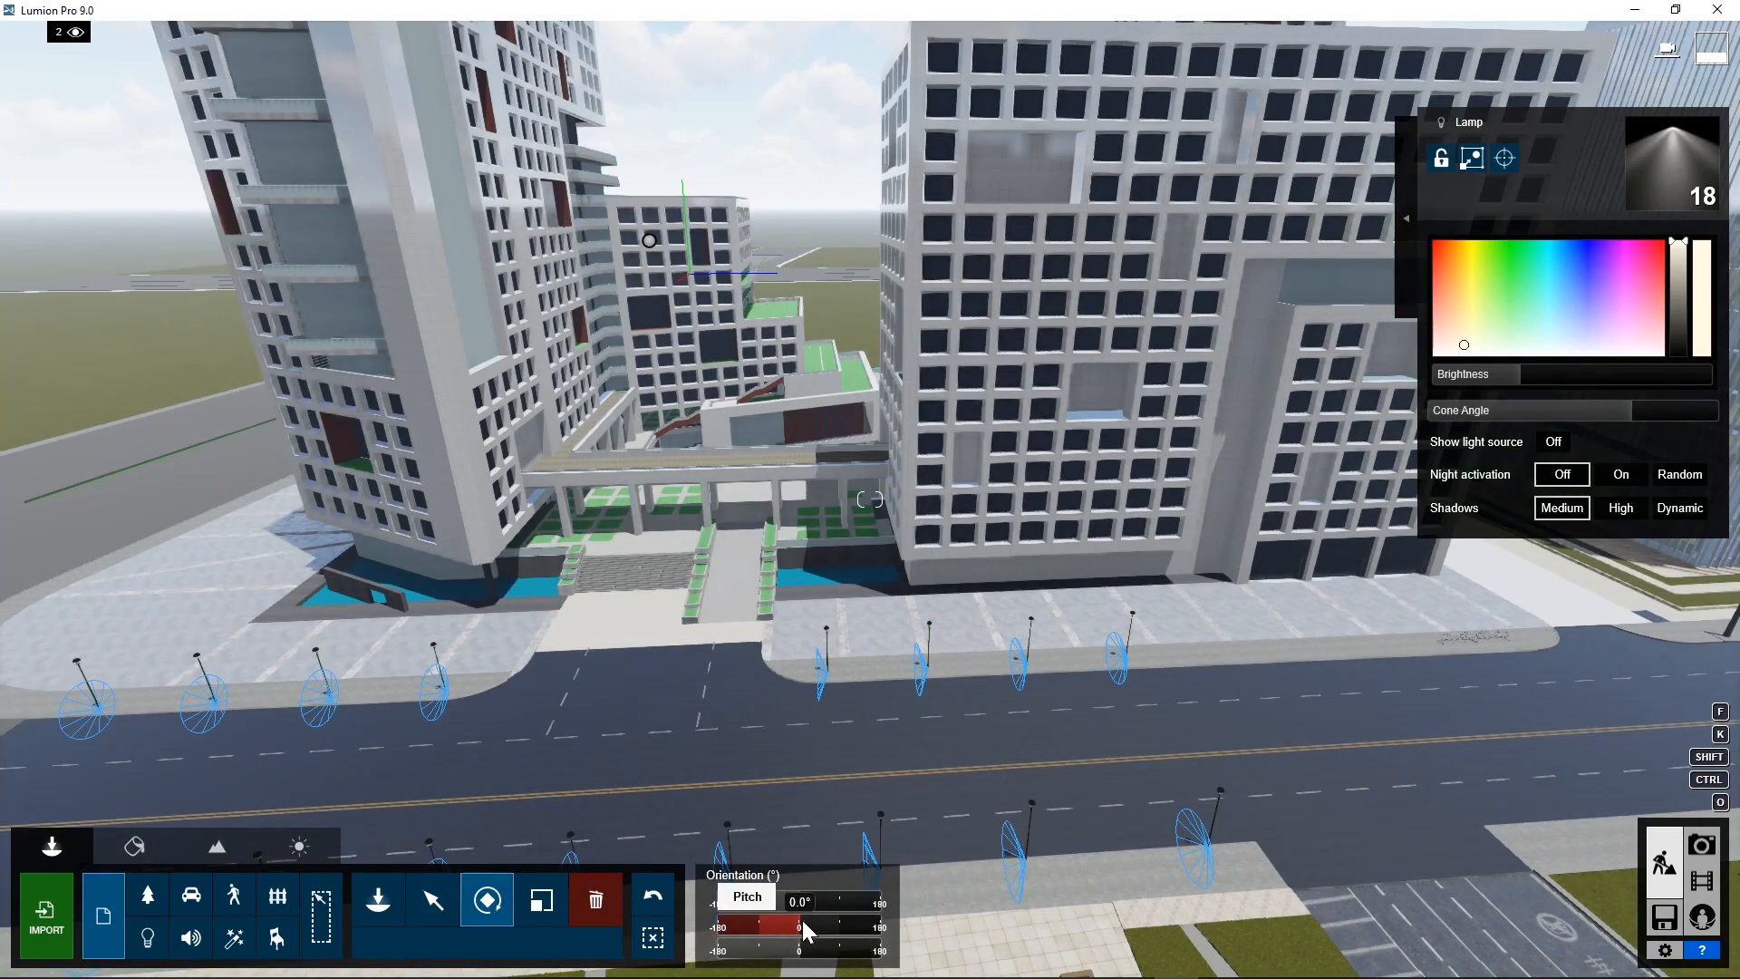
drag(801, 923, 834, 923)
click(835, 924)
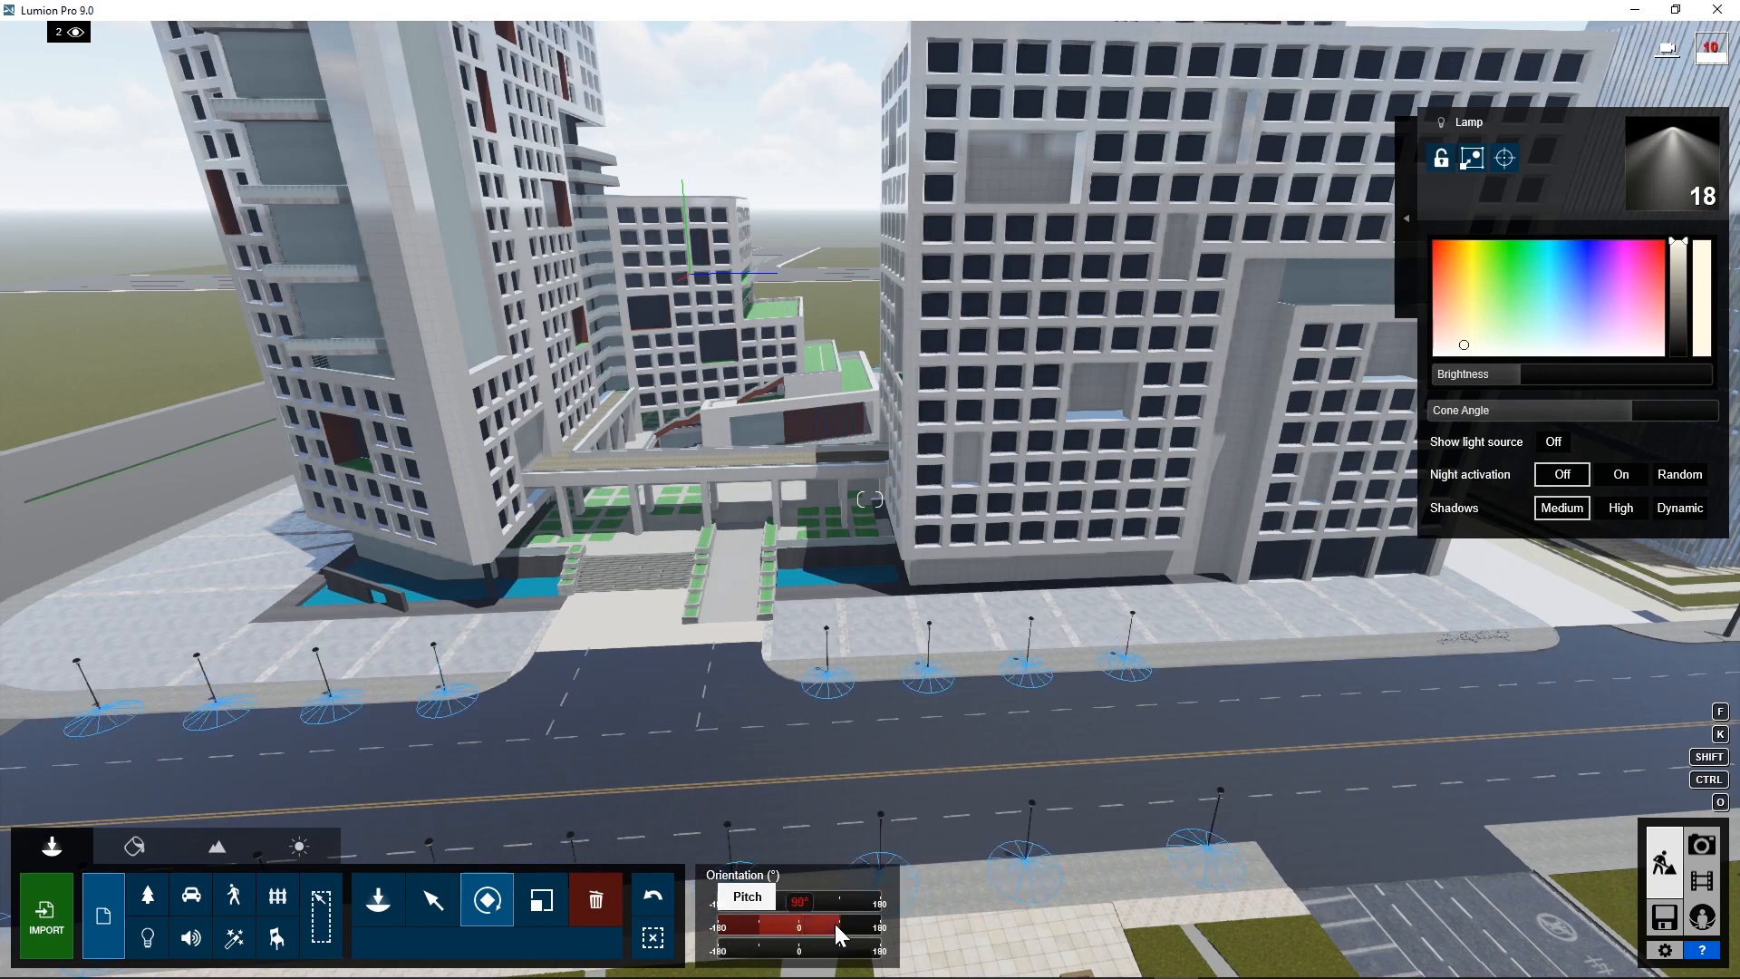
- Group the 18 lamp spotlights and raise the group vertically toward the street light heads
click(430, 901)
click(455, 942)
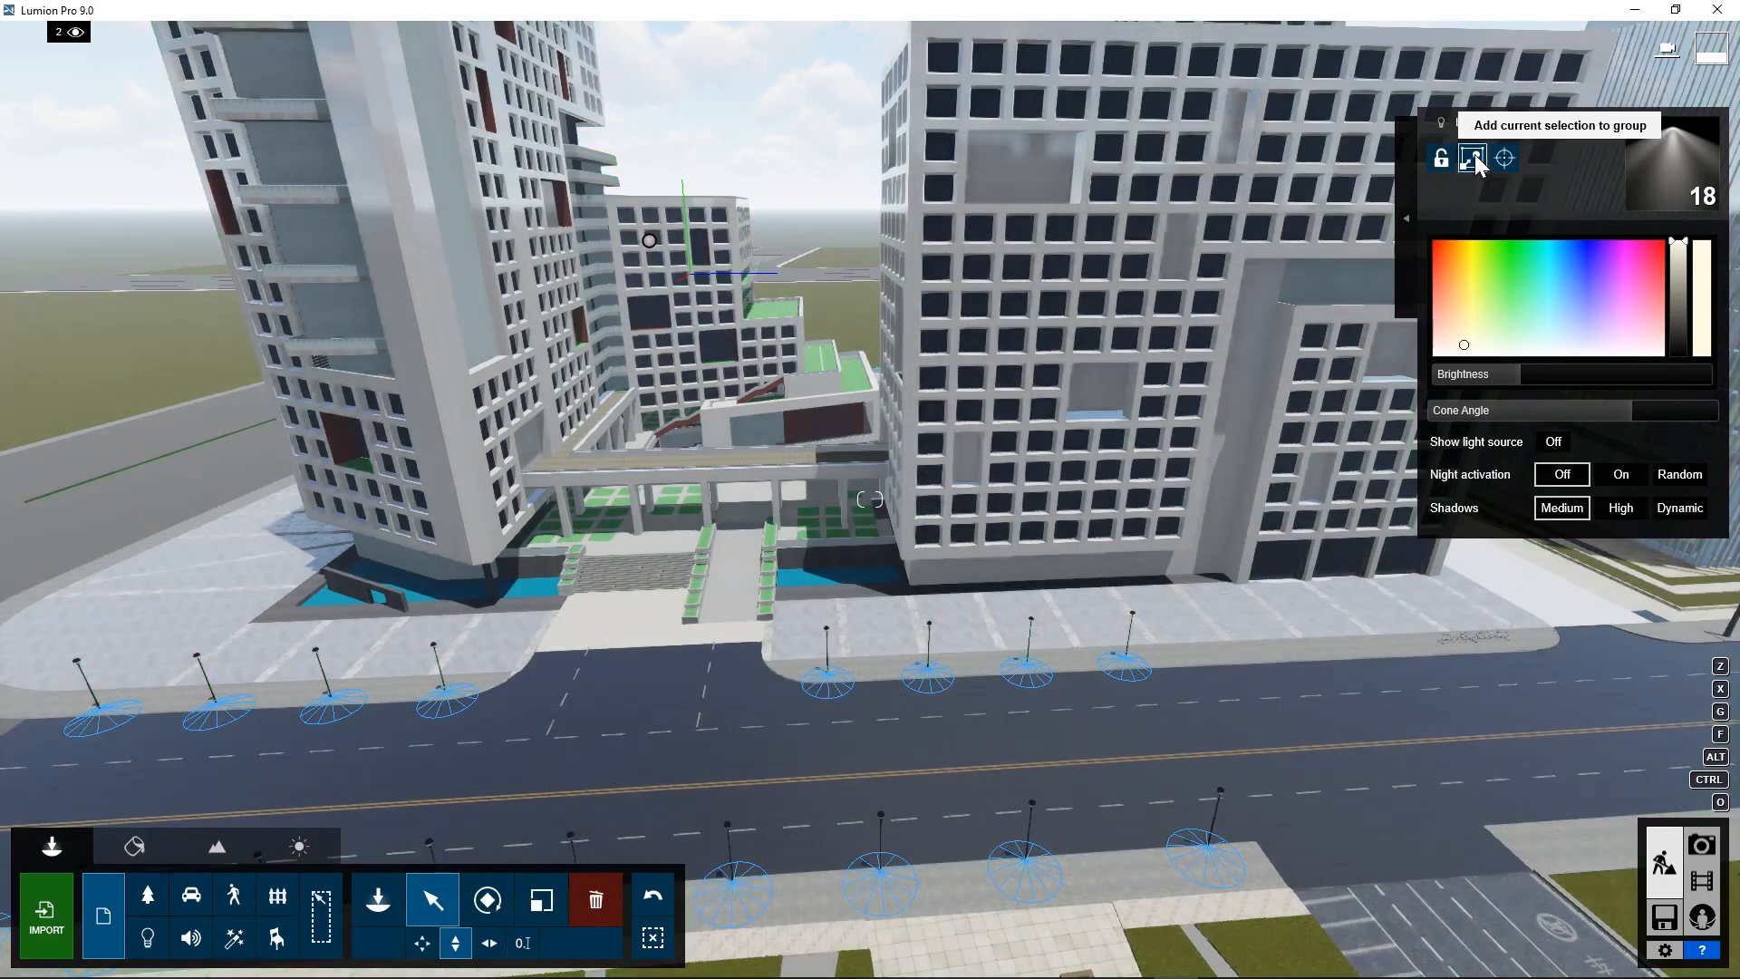
click(1474, 156)
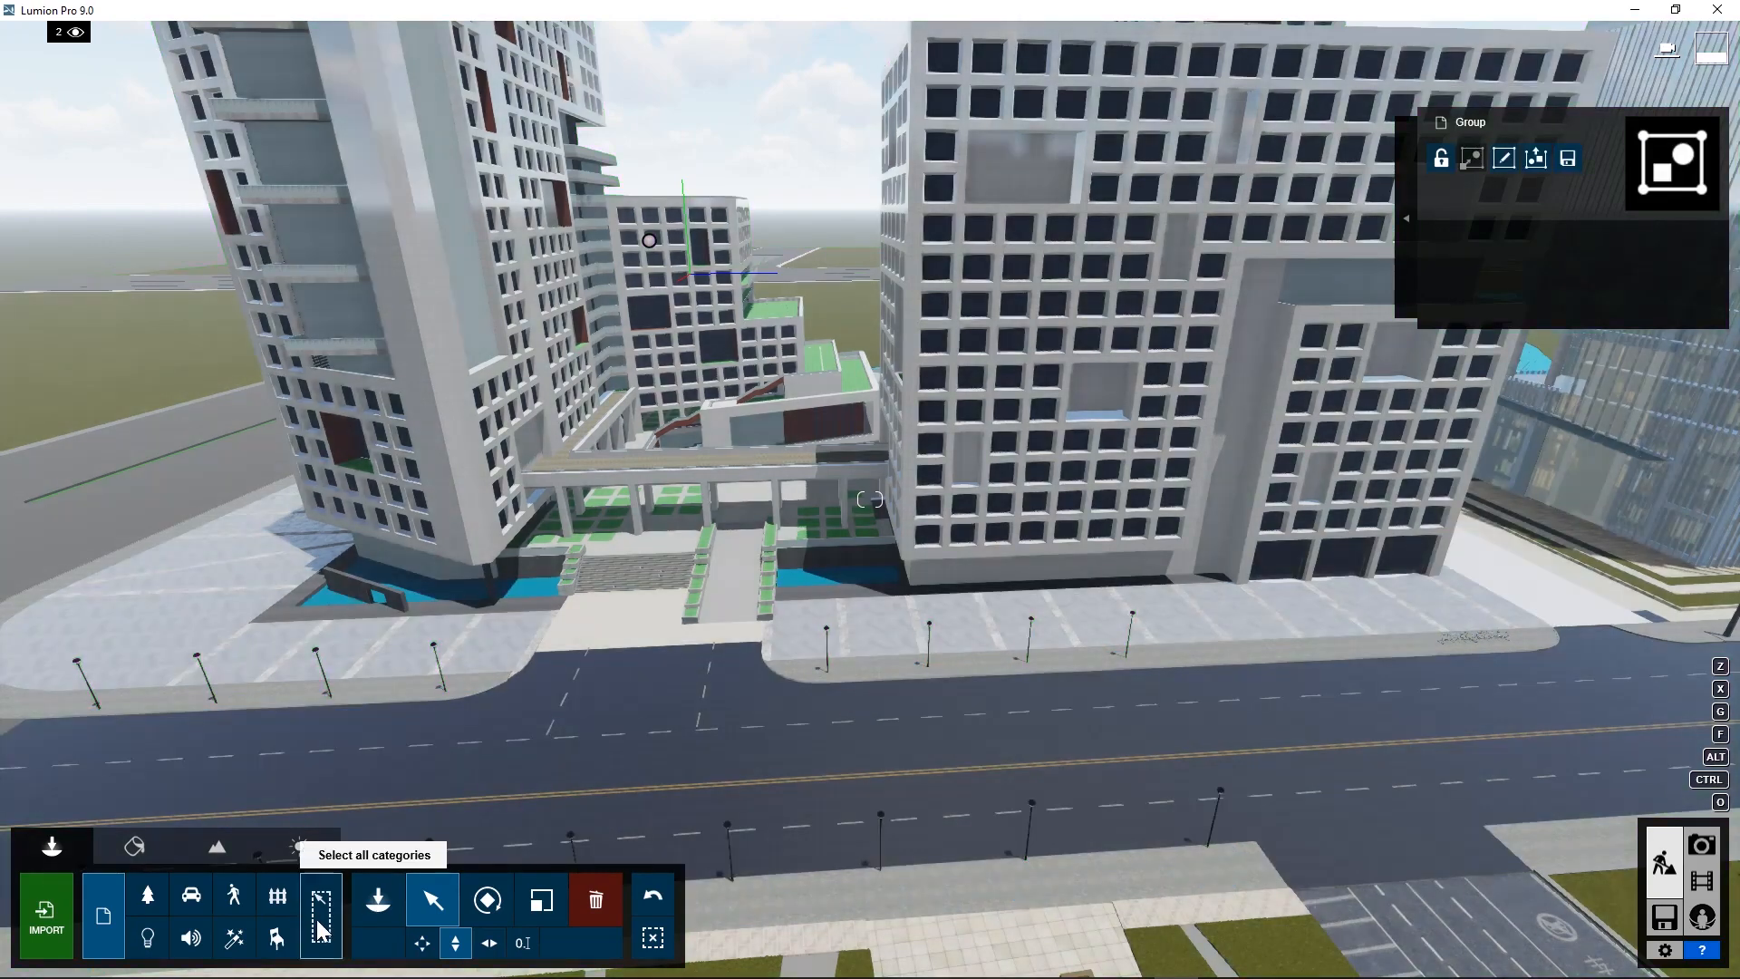
click(317, 919)
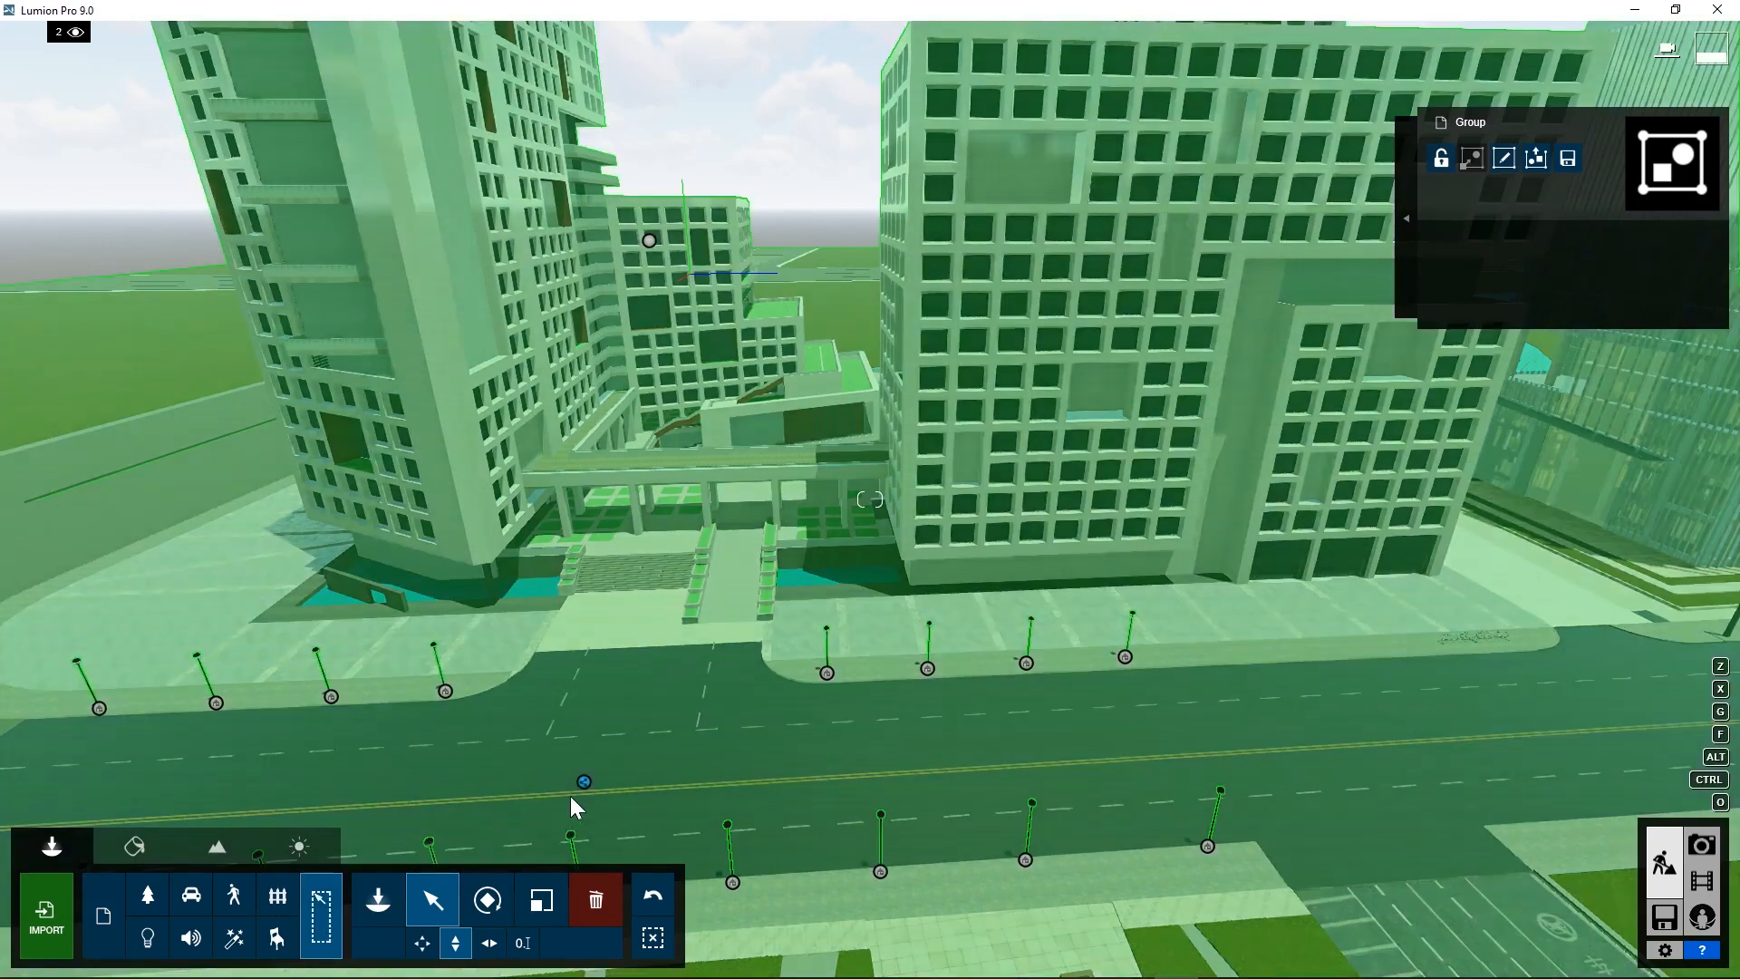
click(584, 781)
drag(584, 776, 539, 392)
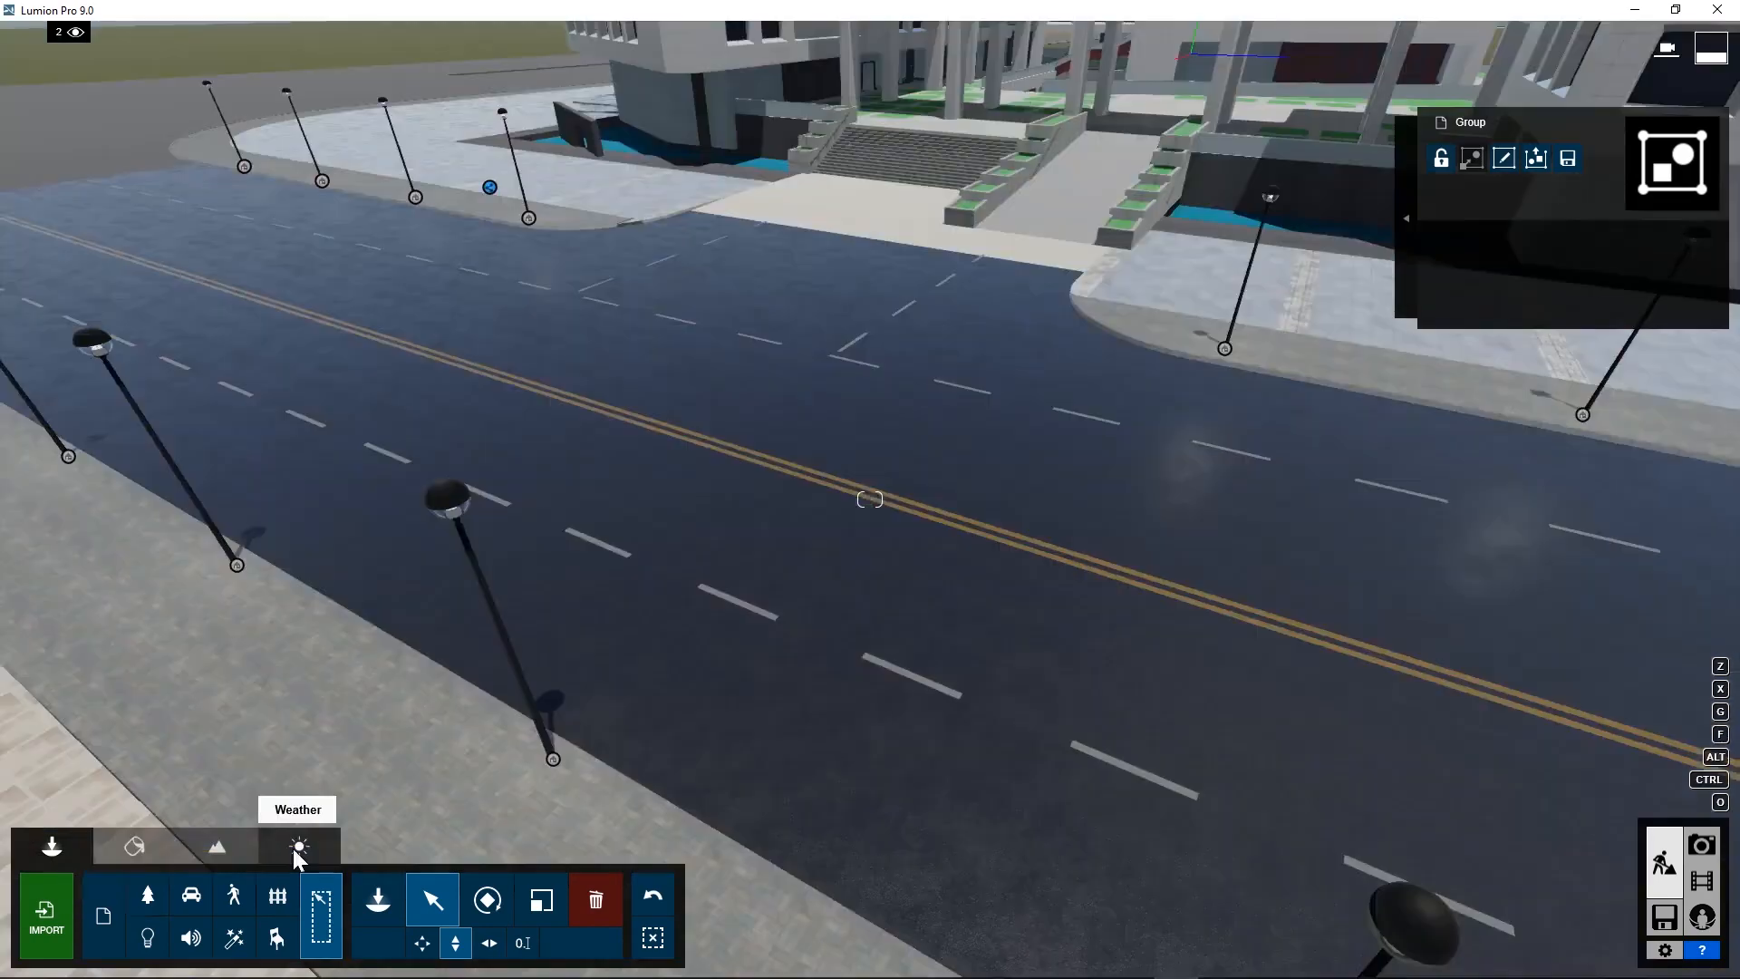
- Lower the sun height to night lighting and fine-tune the height of the lamp group at the street light heads
click(292, 845)
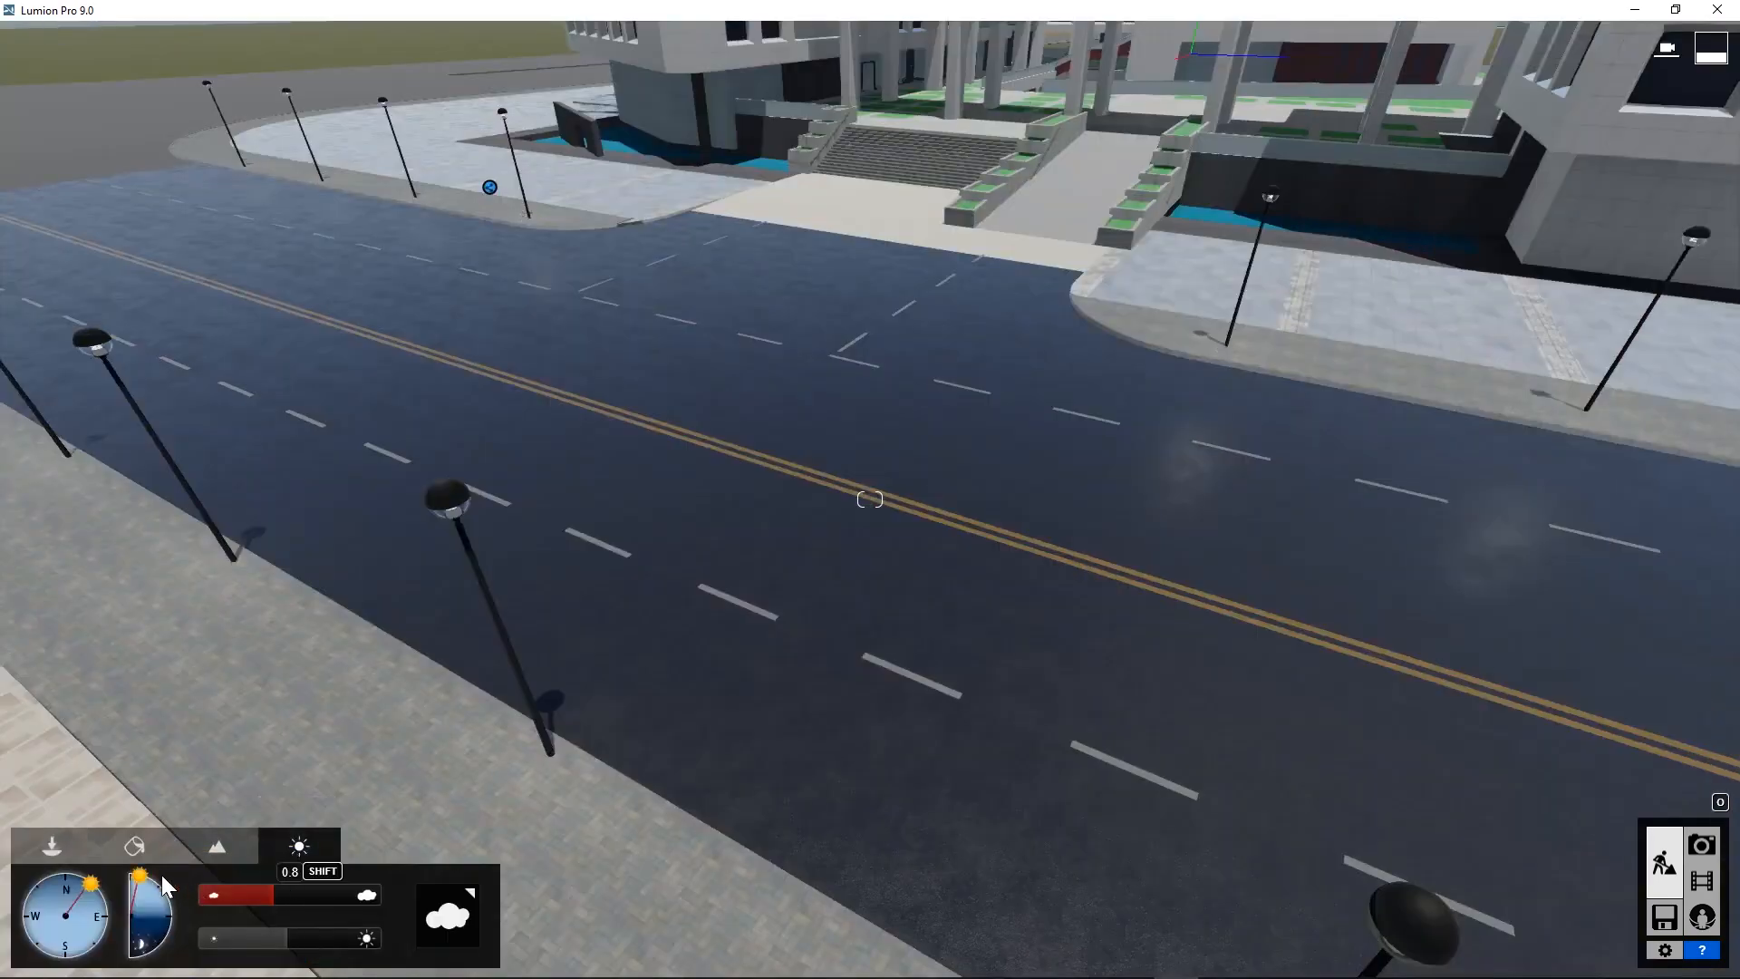
drag(161, 874, 171, 919)
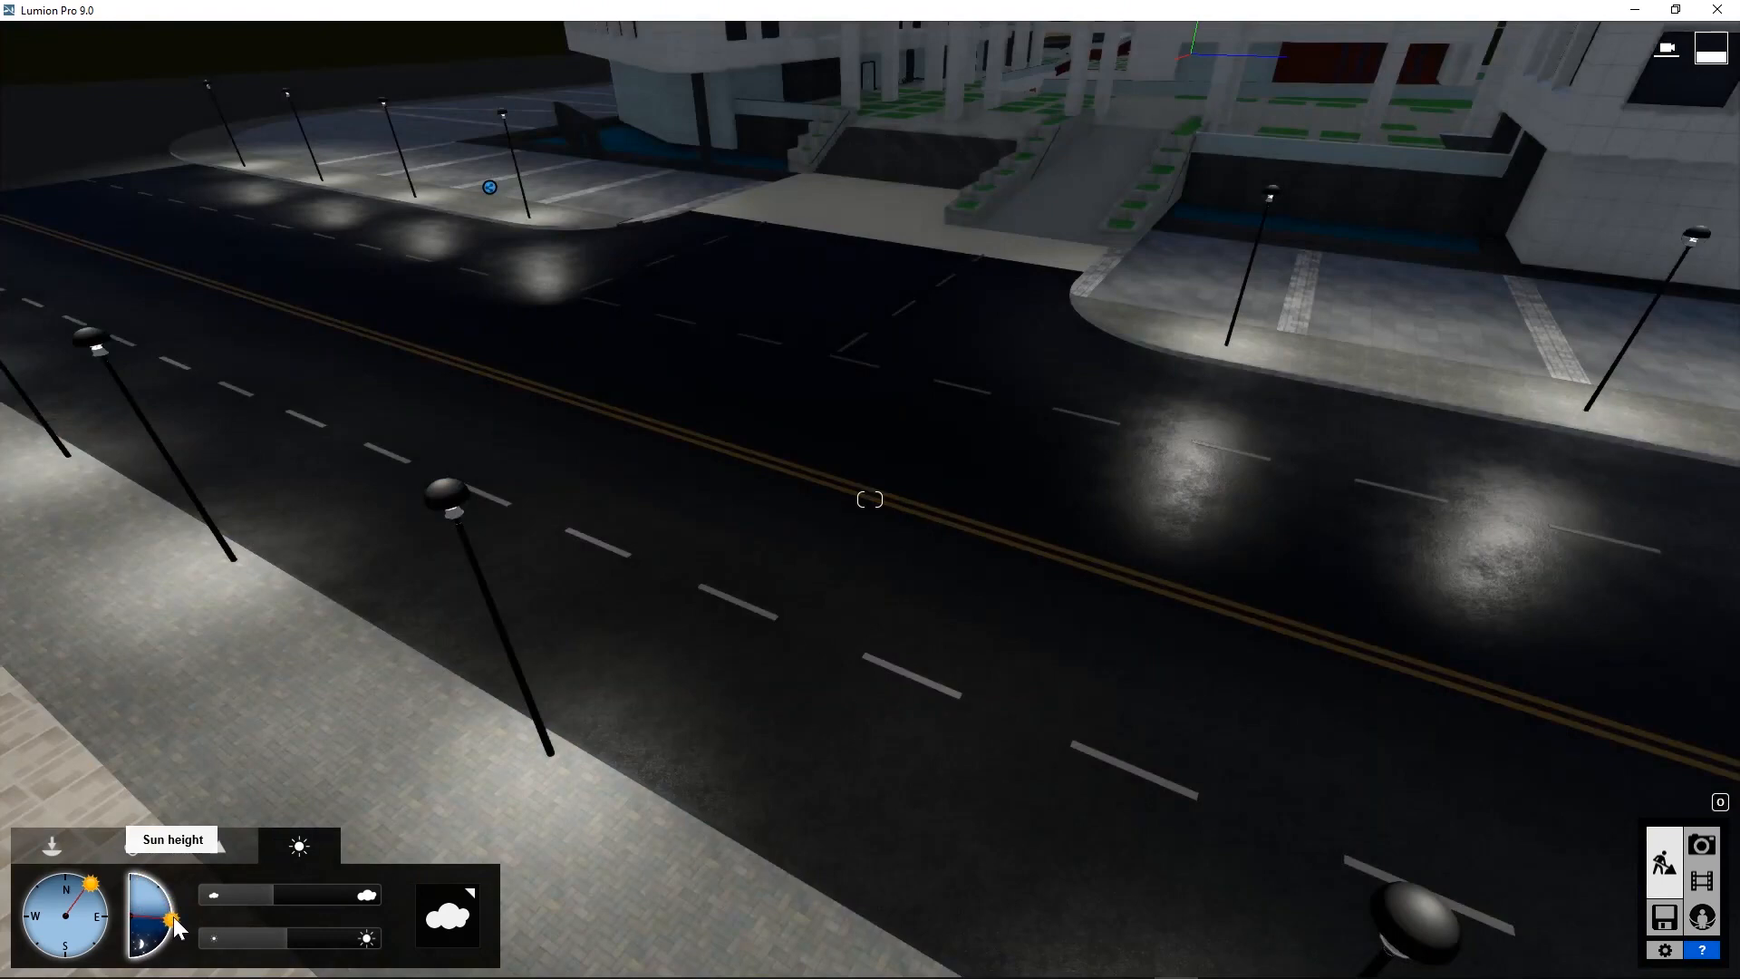
click(55, 848)
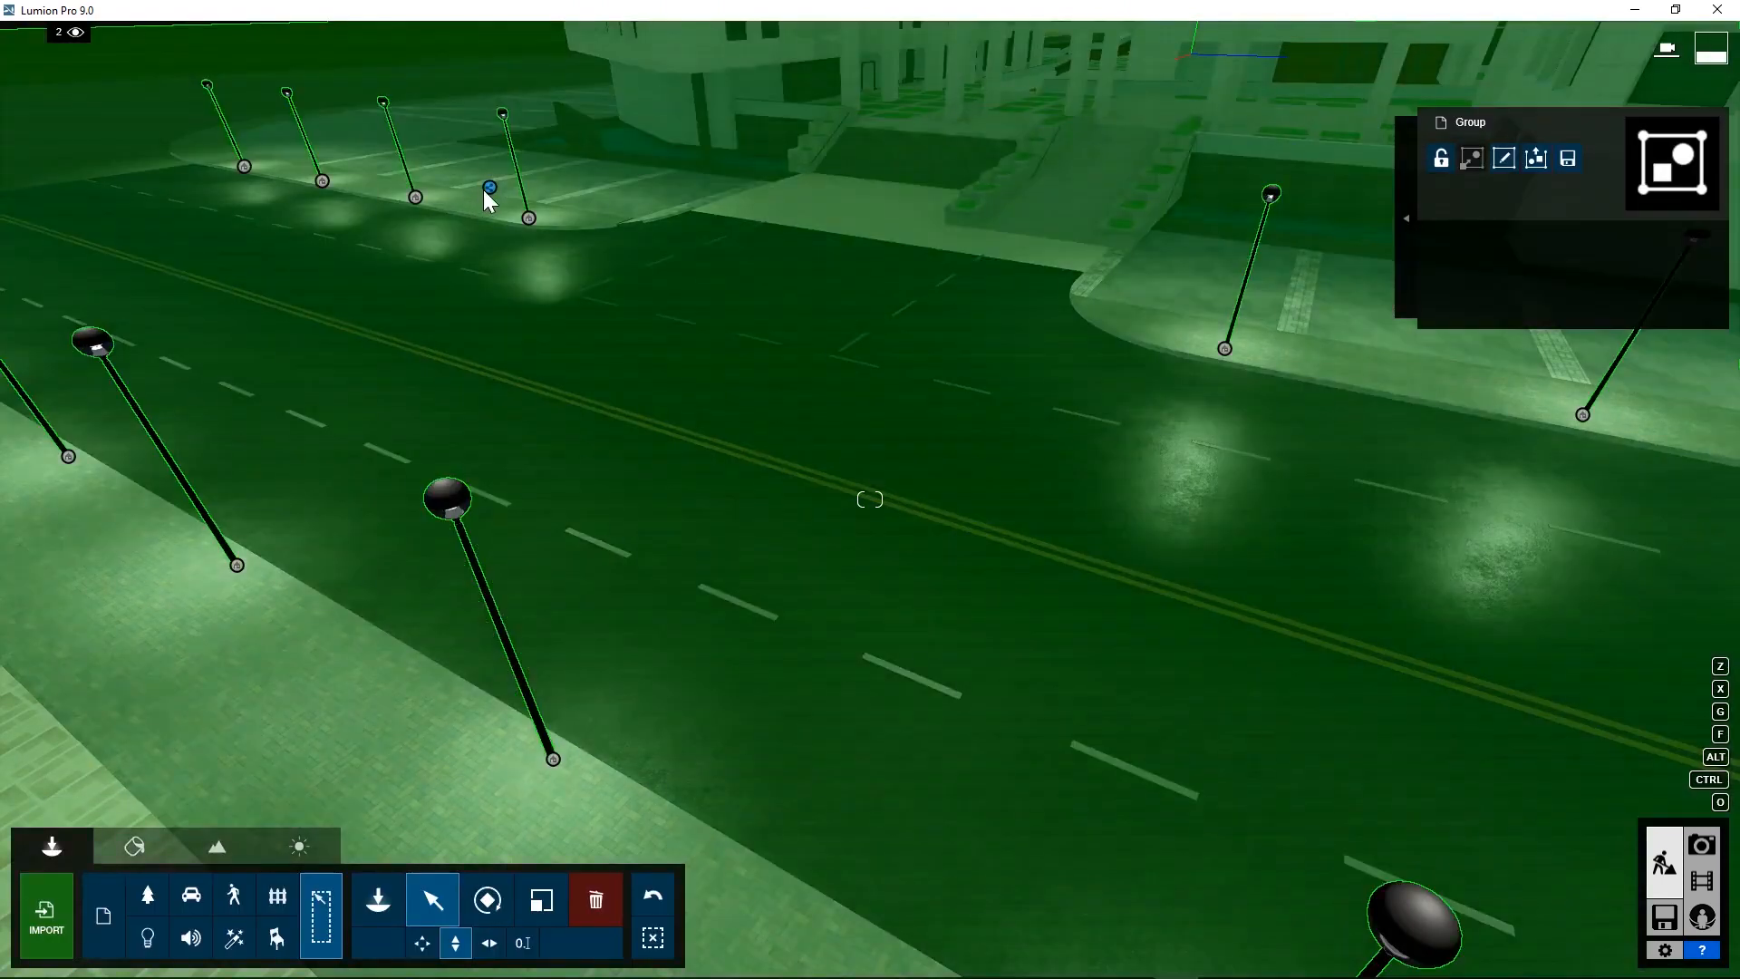
click(491, 186)
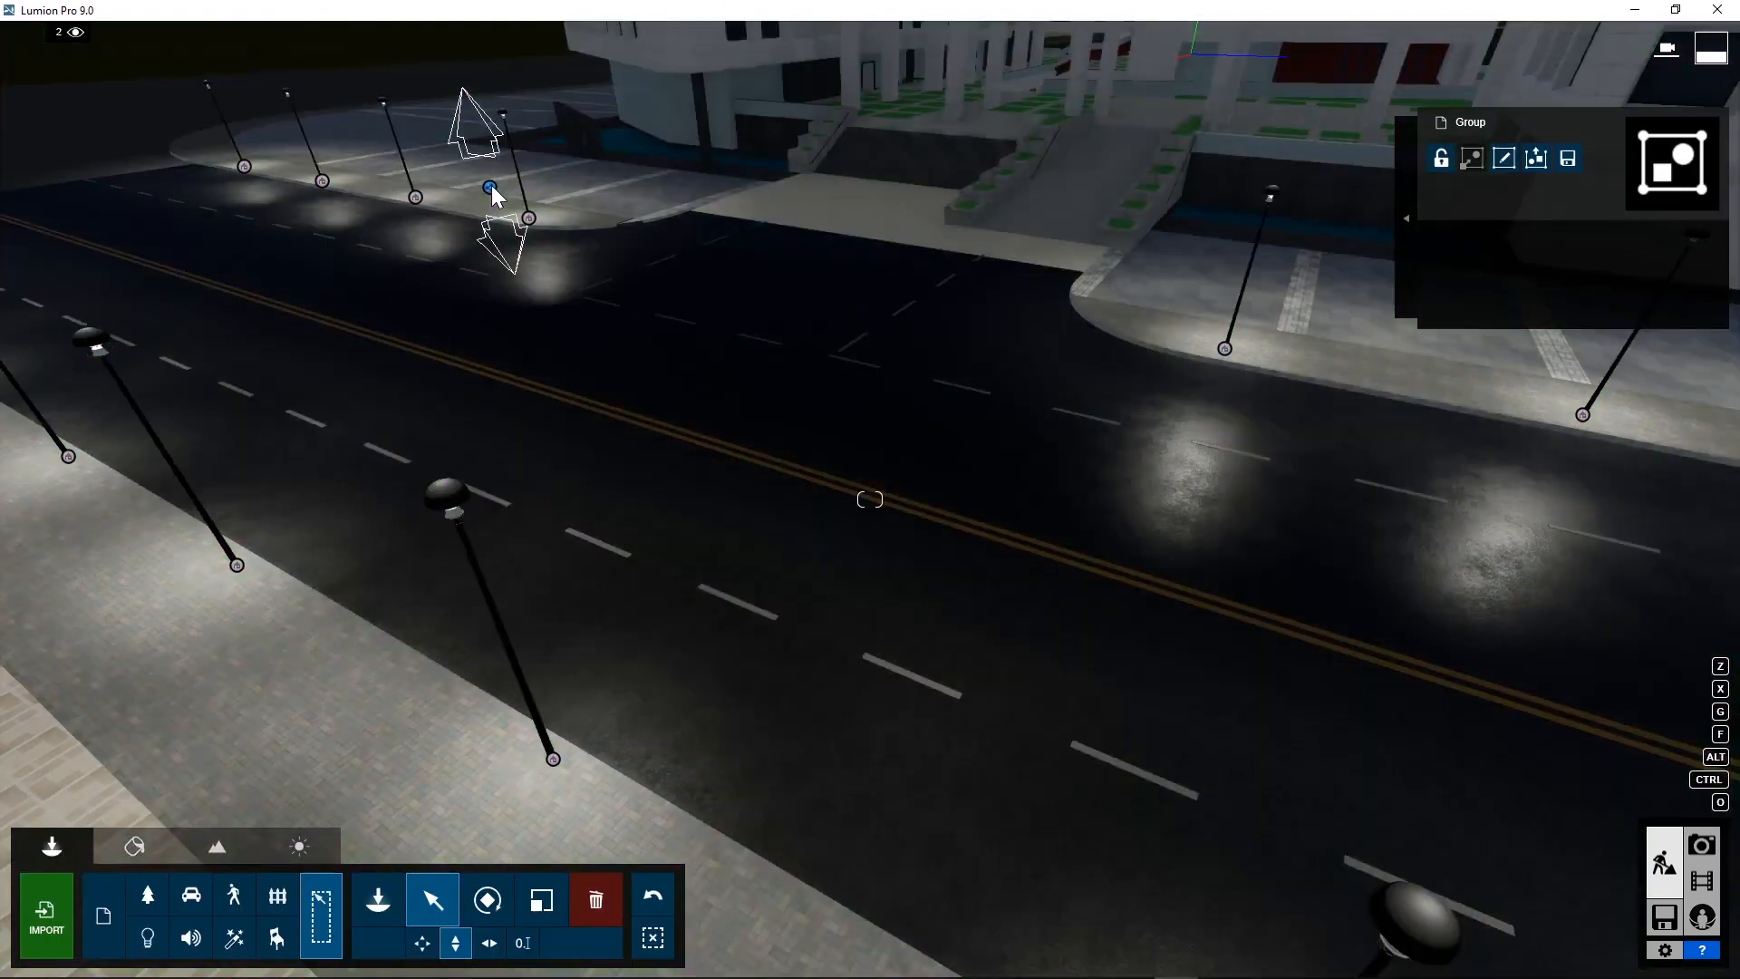
mouse_move(491, 184)
mouse_down()
mouse_move(500, 217)
mouse_move(502, 199)
mouse_up()
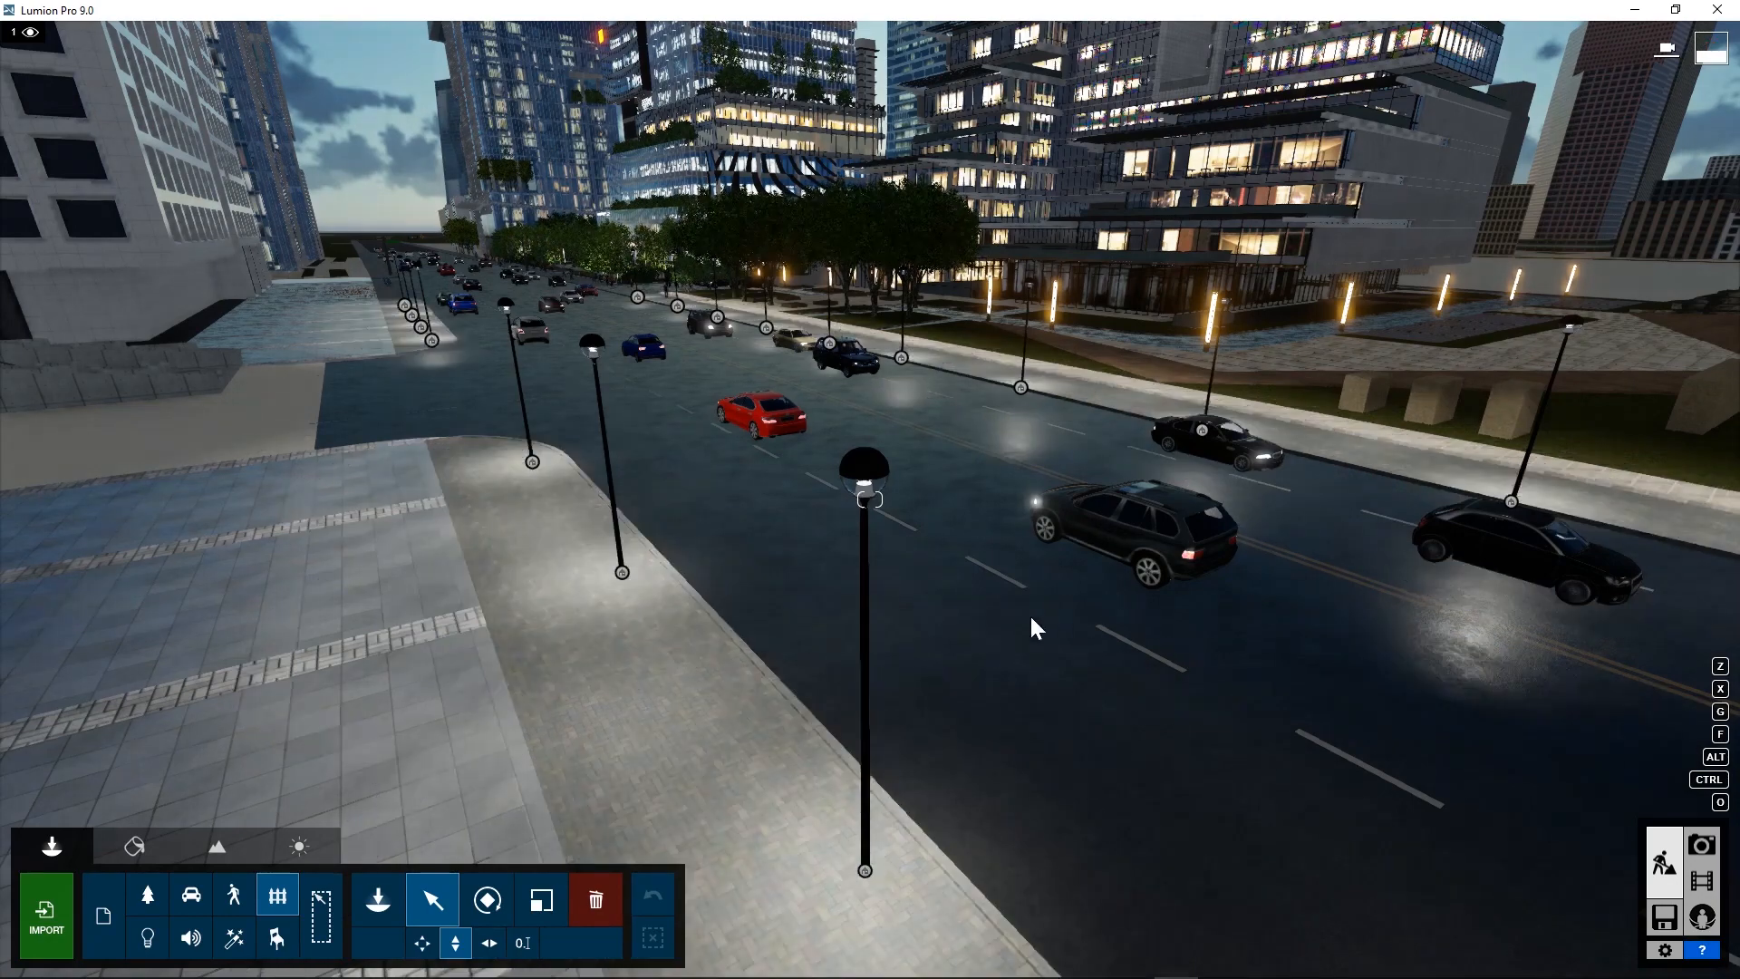
- Replace the 18 lamp spotlights along the road with the Omni Light and increase their brightness
key(w)
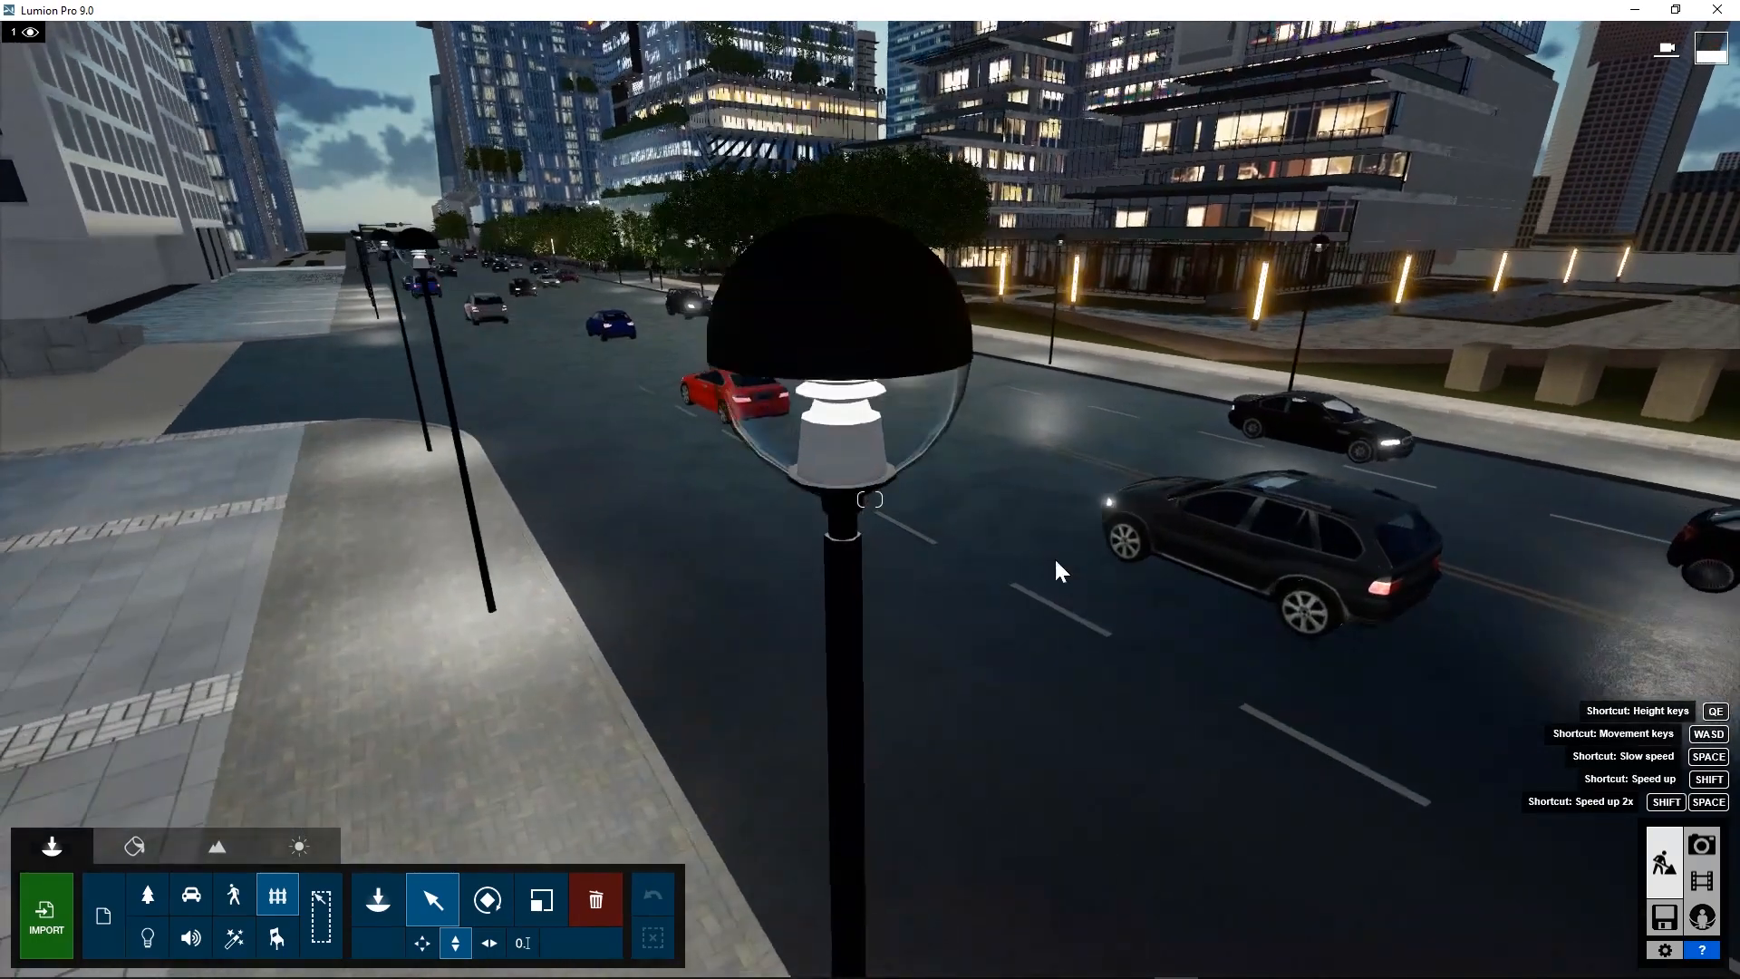
key(w)
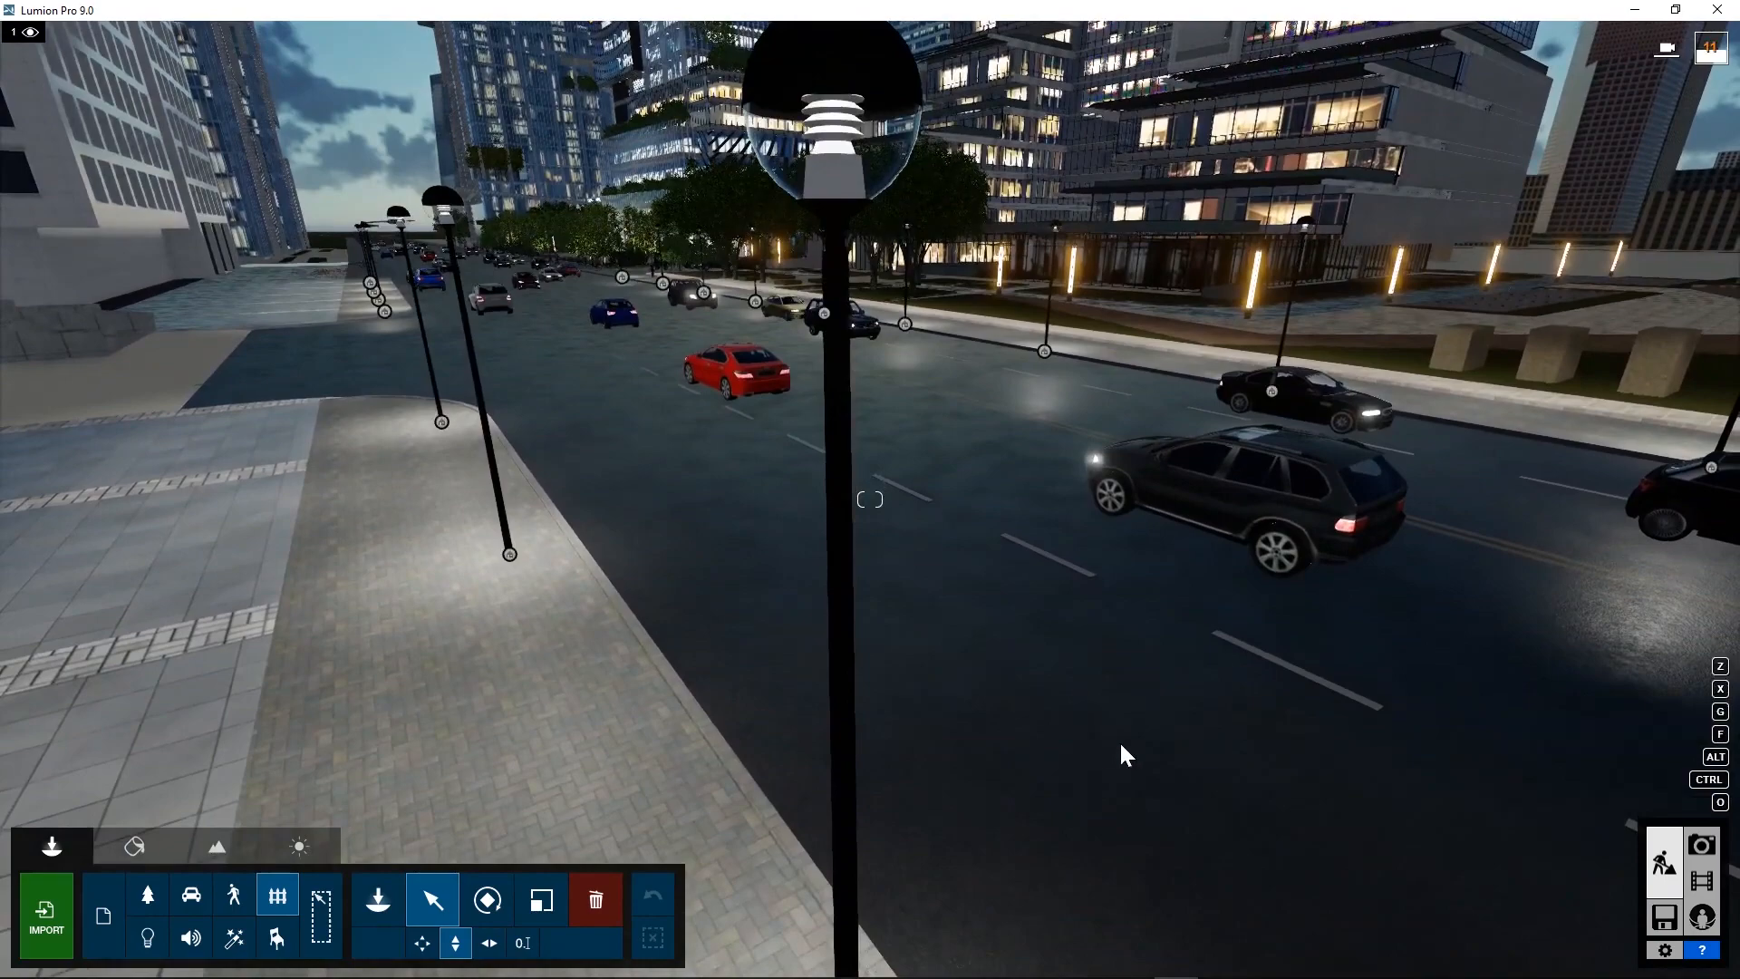
right_drag(1120, 743, 1187, 435)
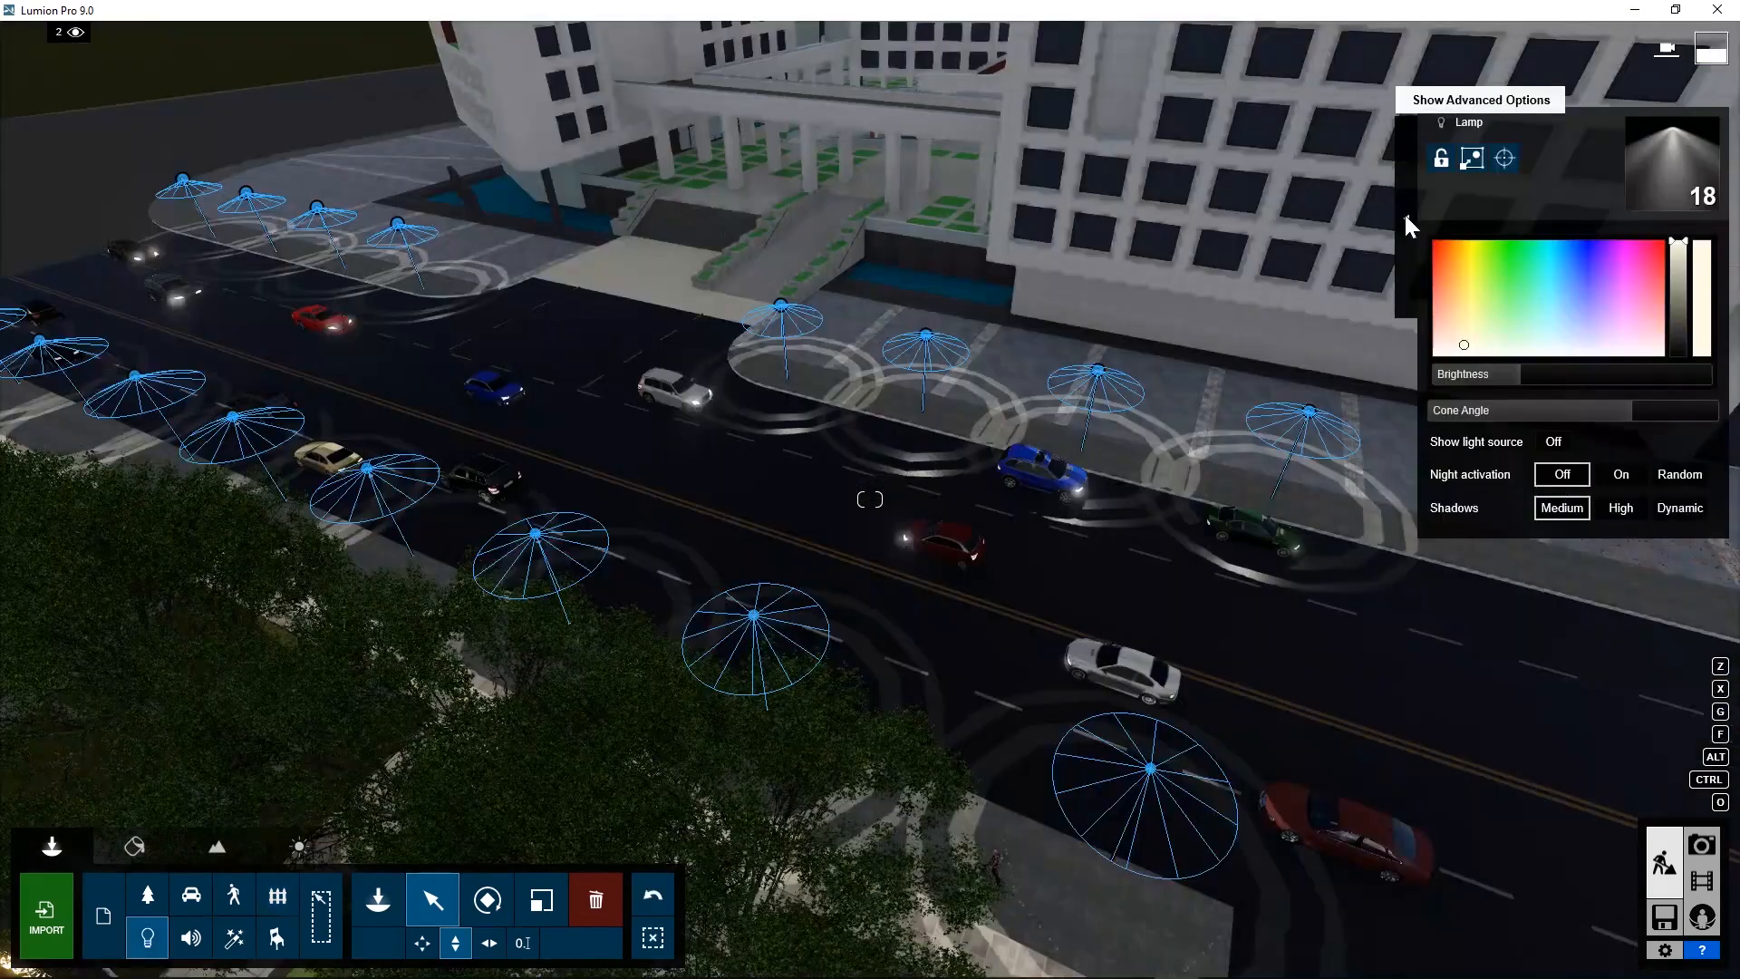
click(1403, 211)
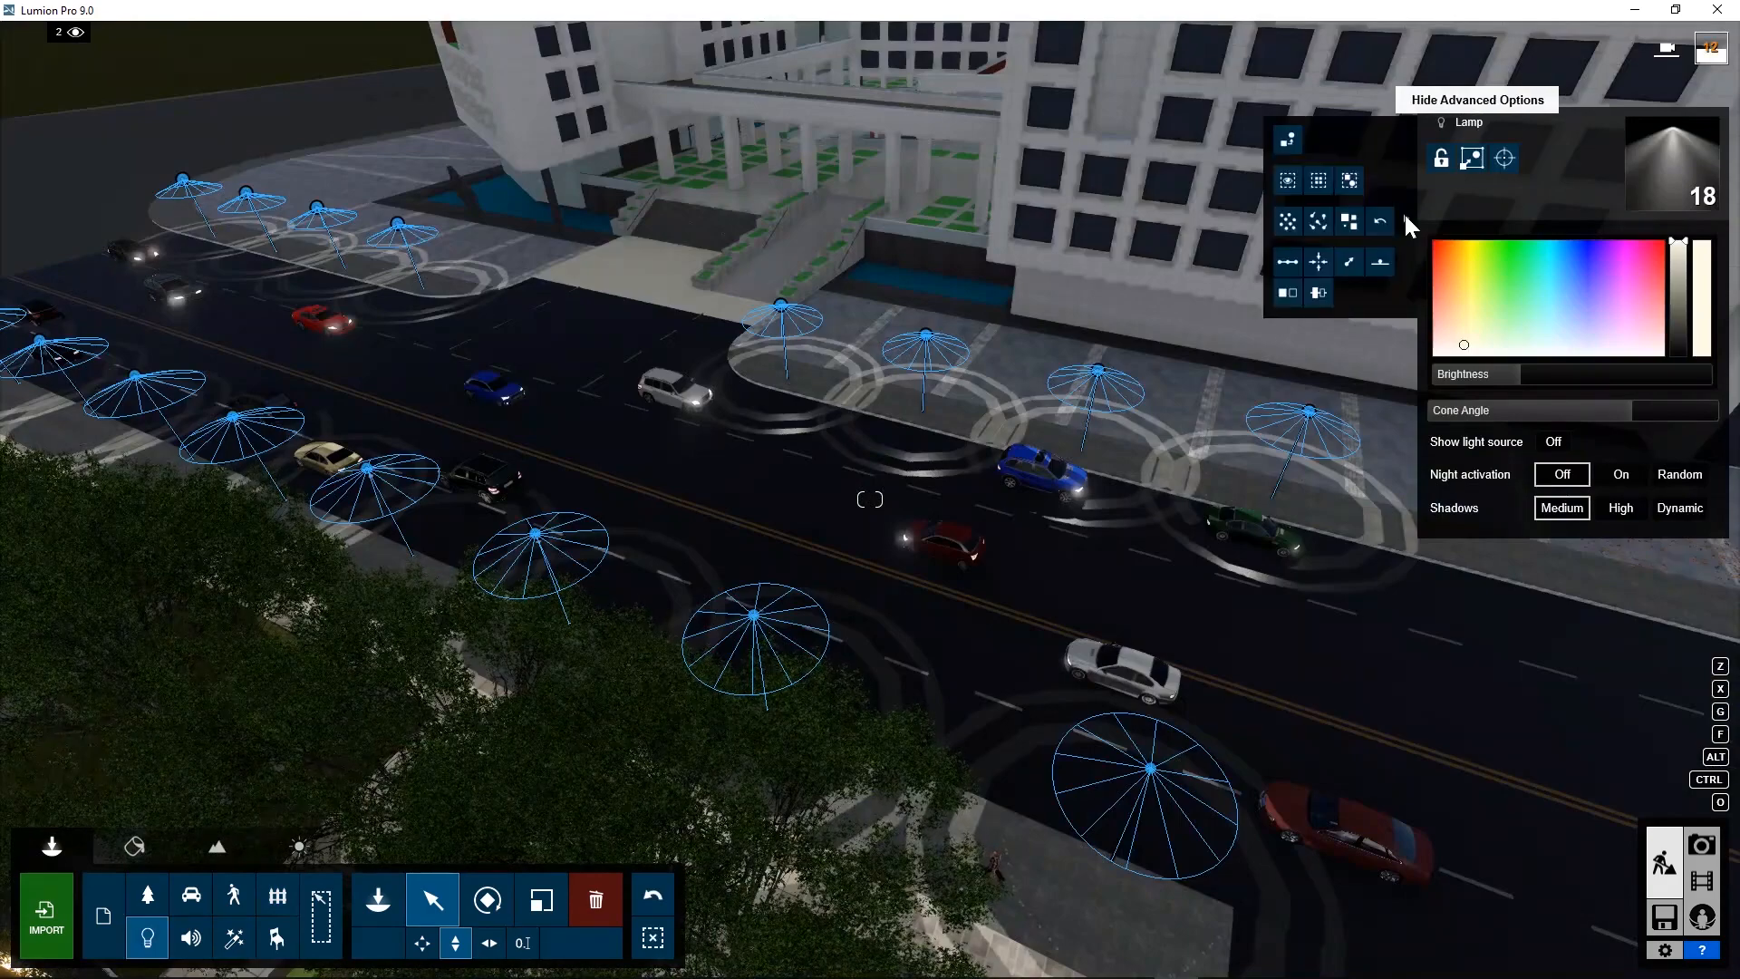
click(1292, 137)
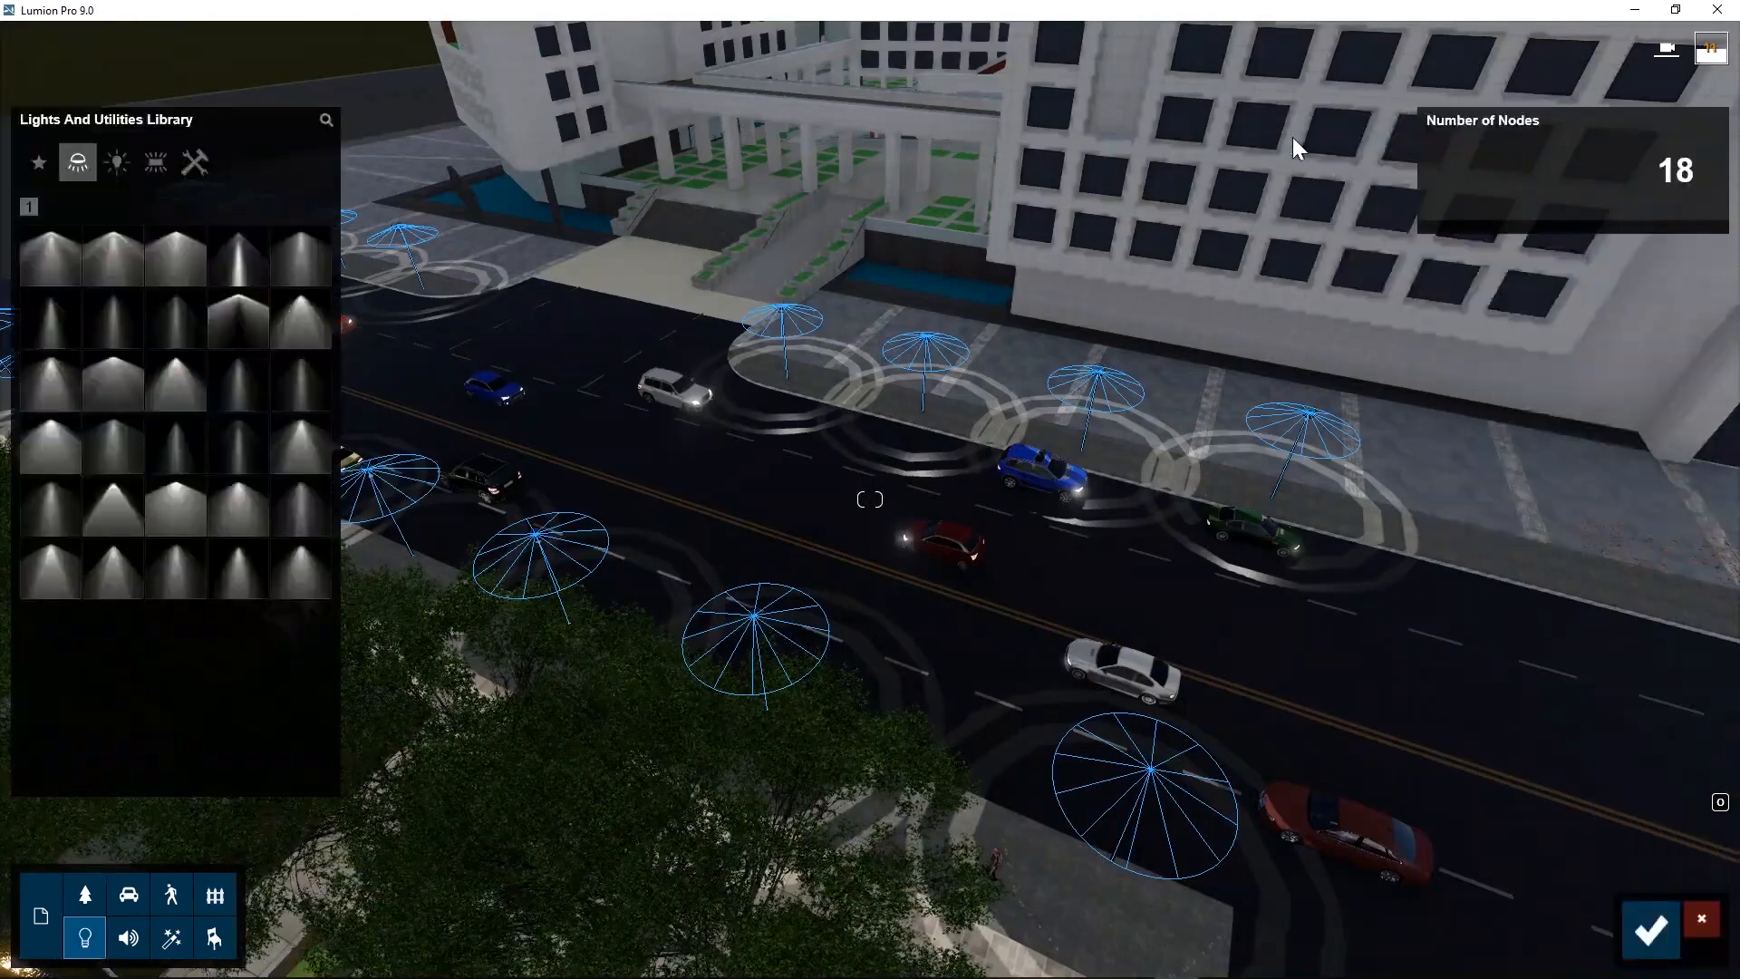
click(117, 164)
click(287, 258)
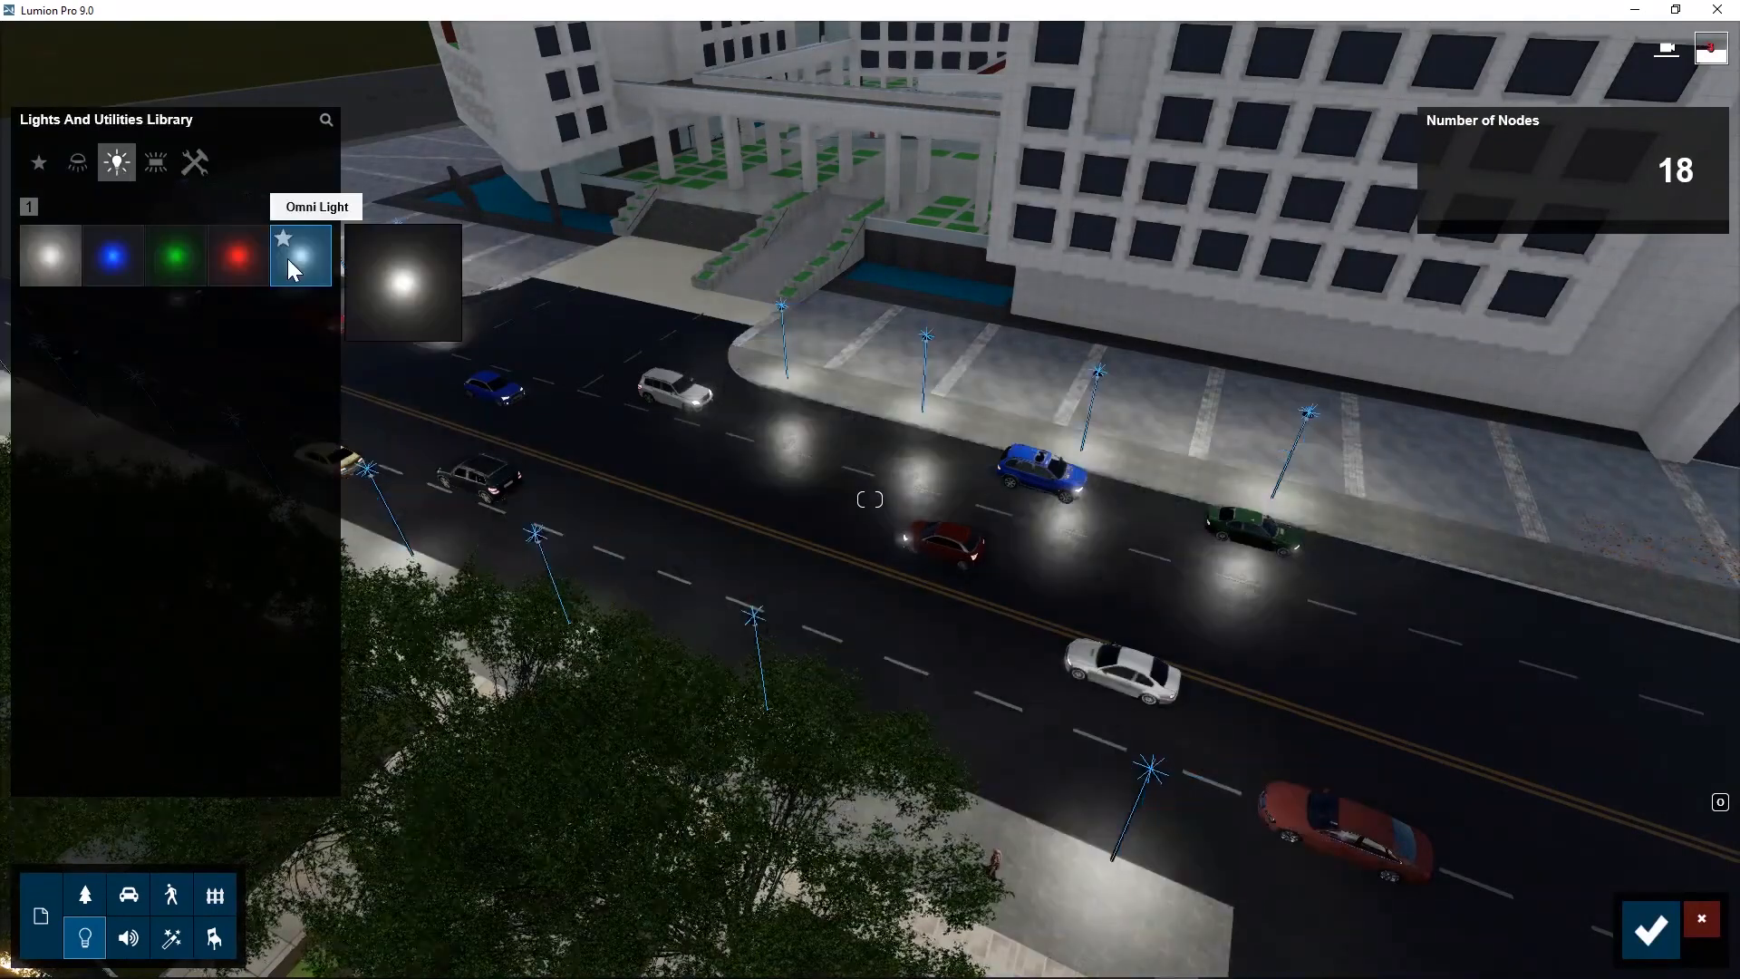
click(1651, 924)
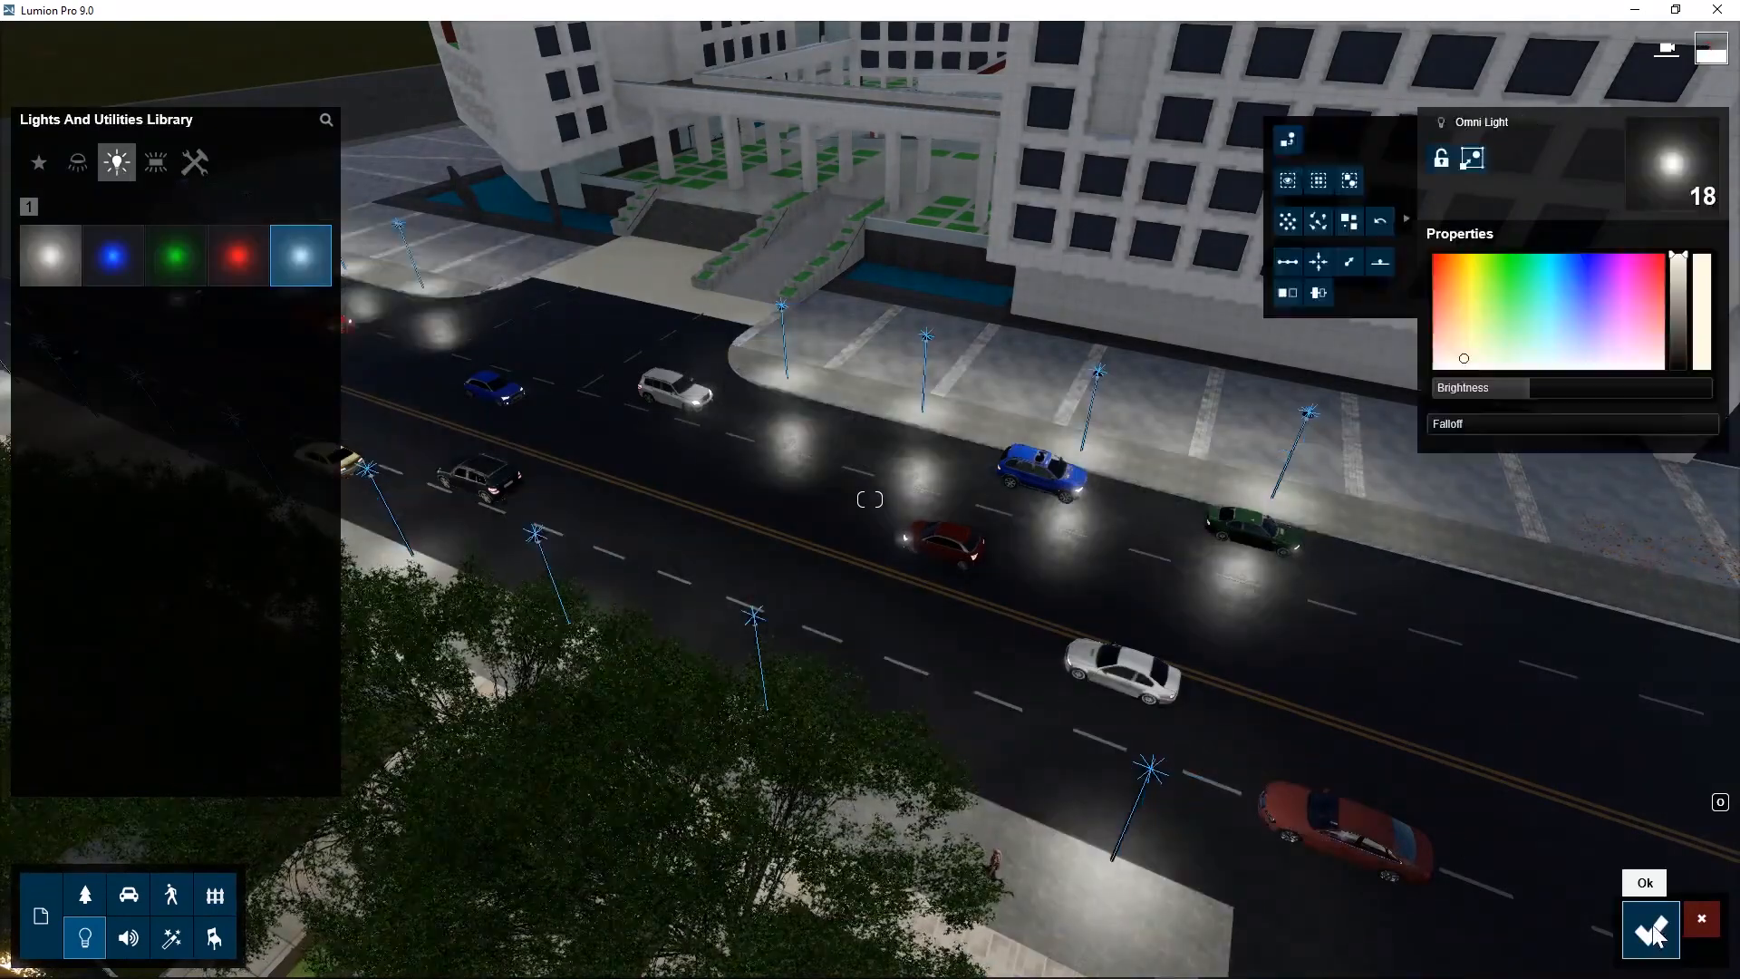
drag(1533, 383, 1634, 384)
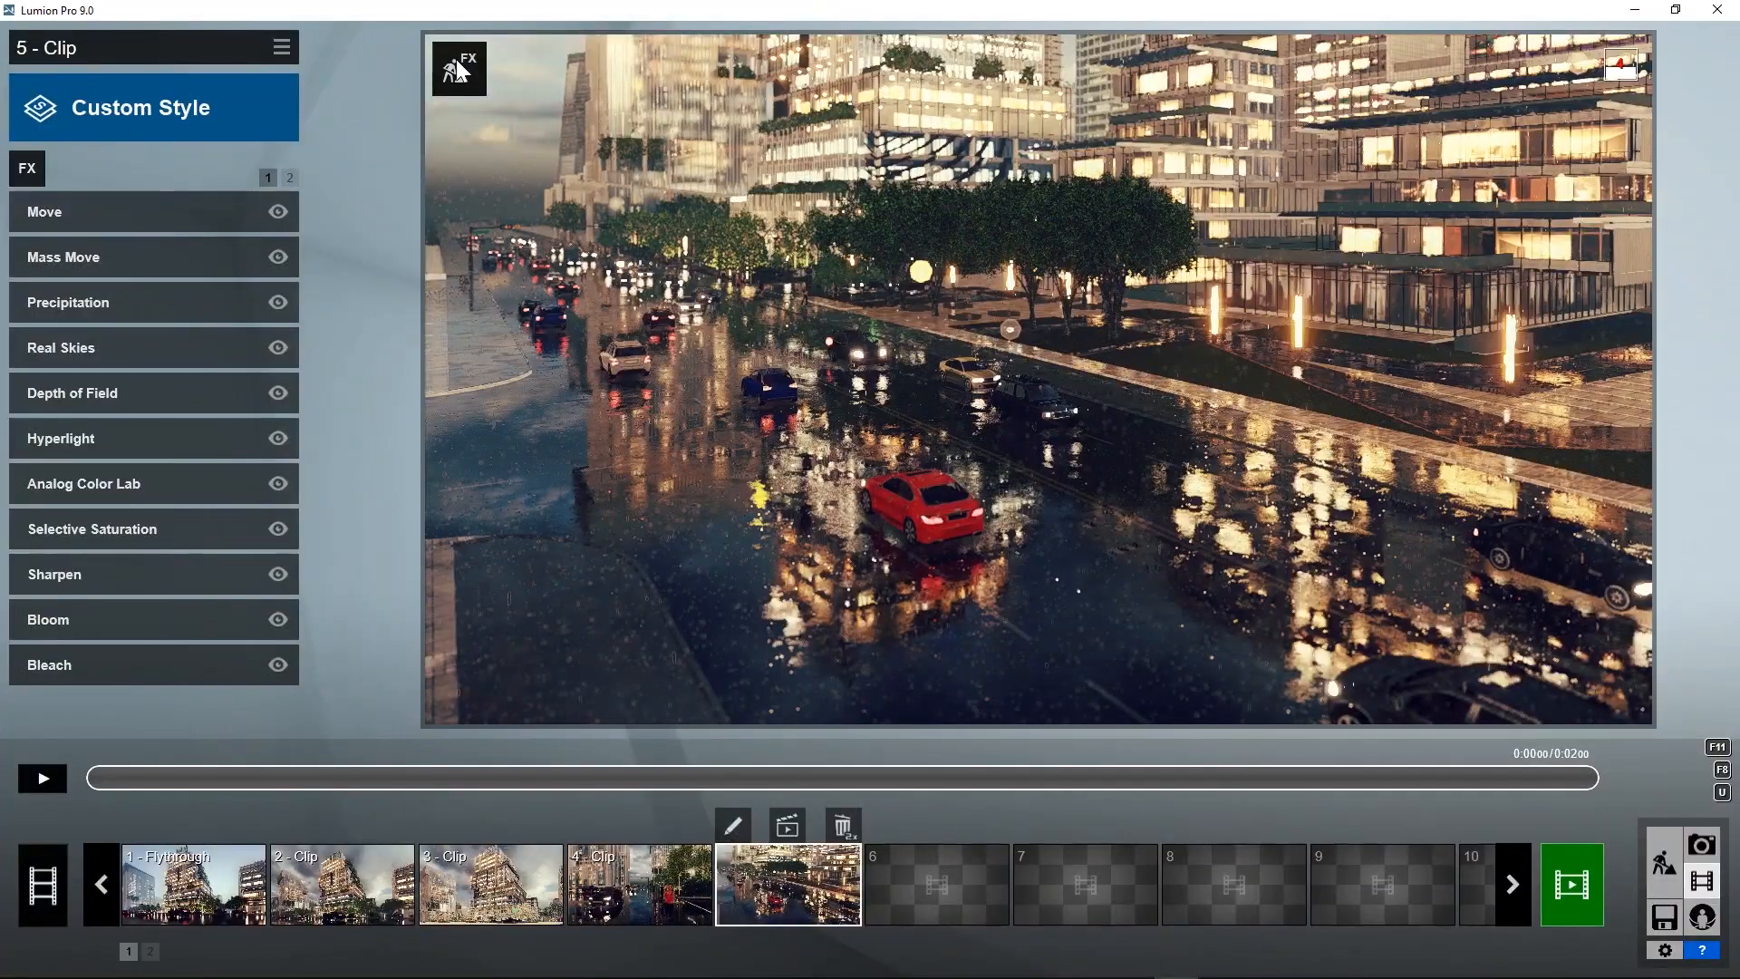
- Open movie clip 5 in build mode with effects and toggle the visibility of layer 2
click(455, 60)
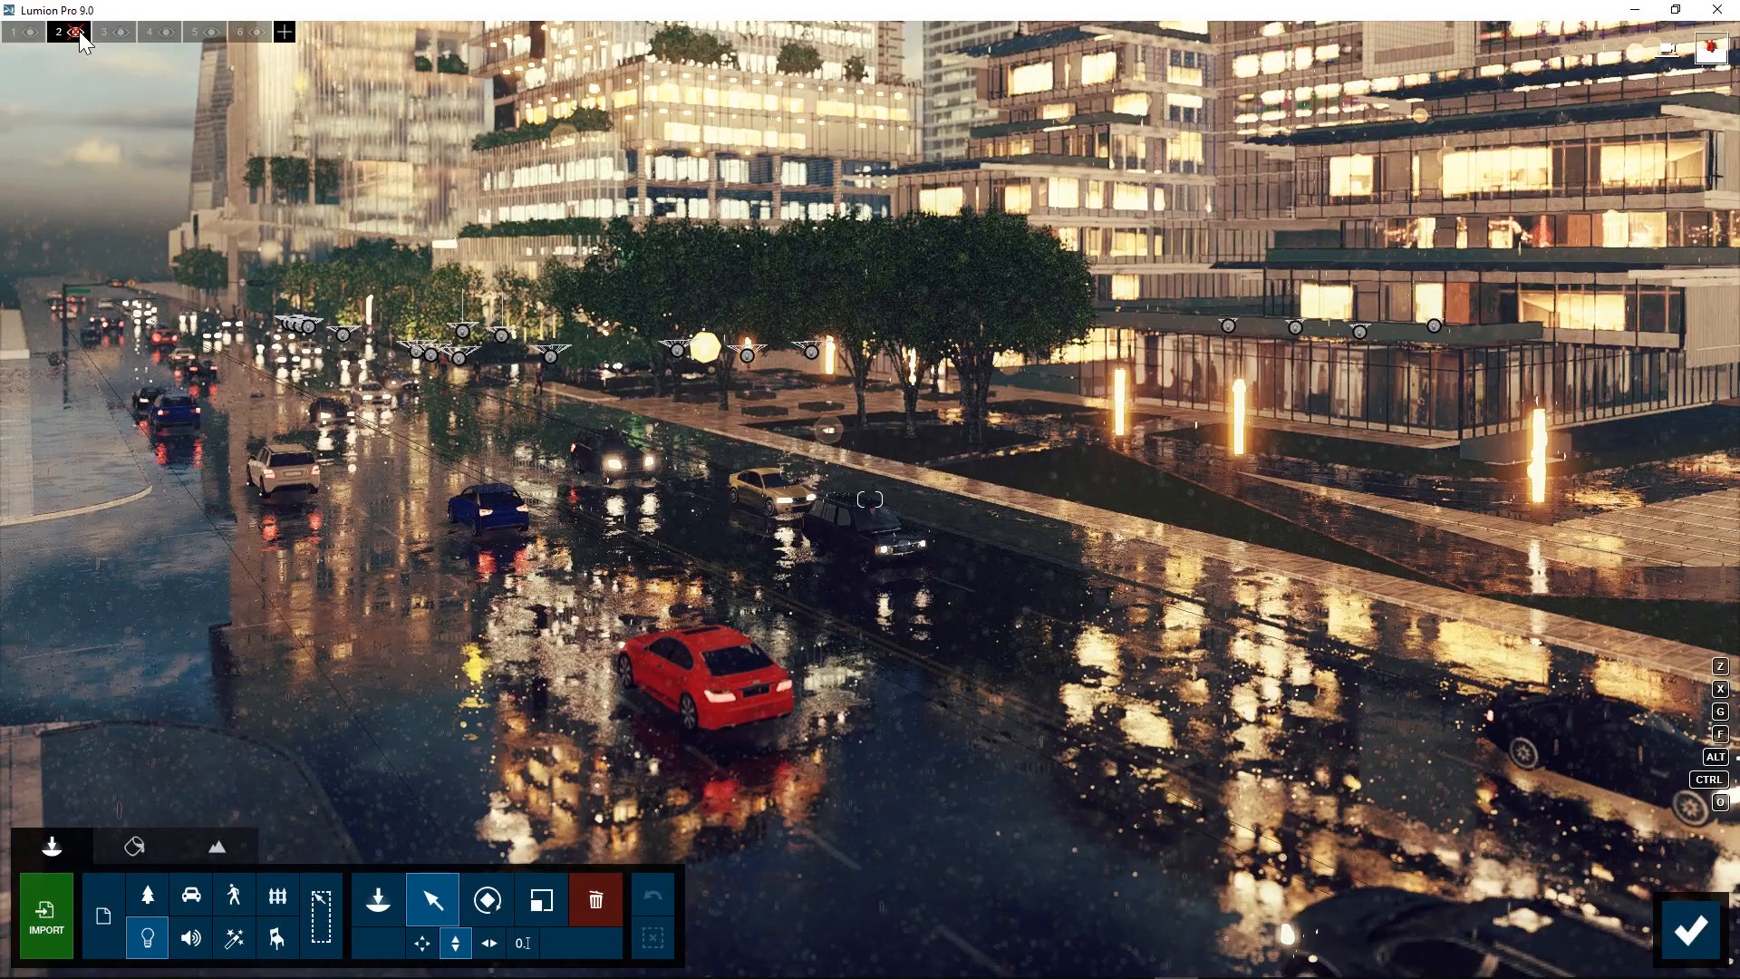
click(77, 34)
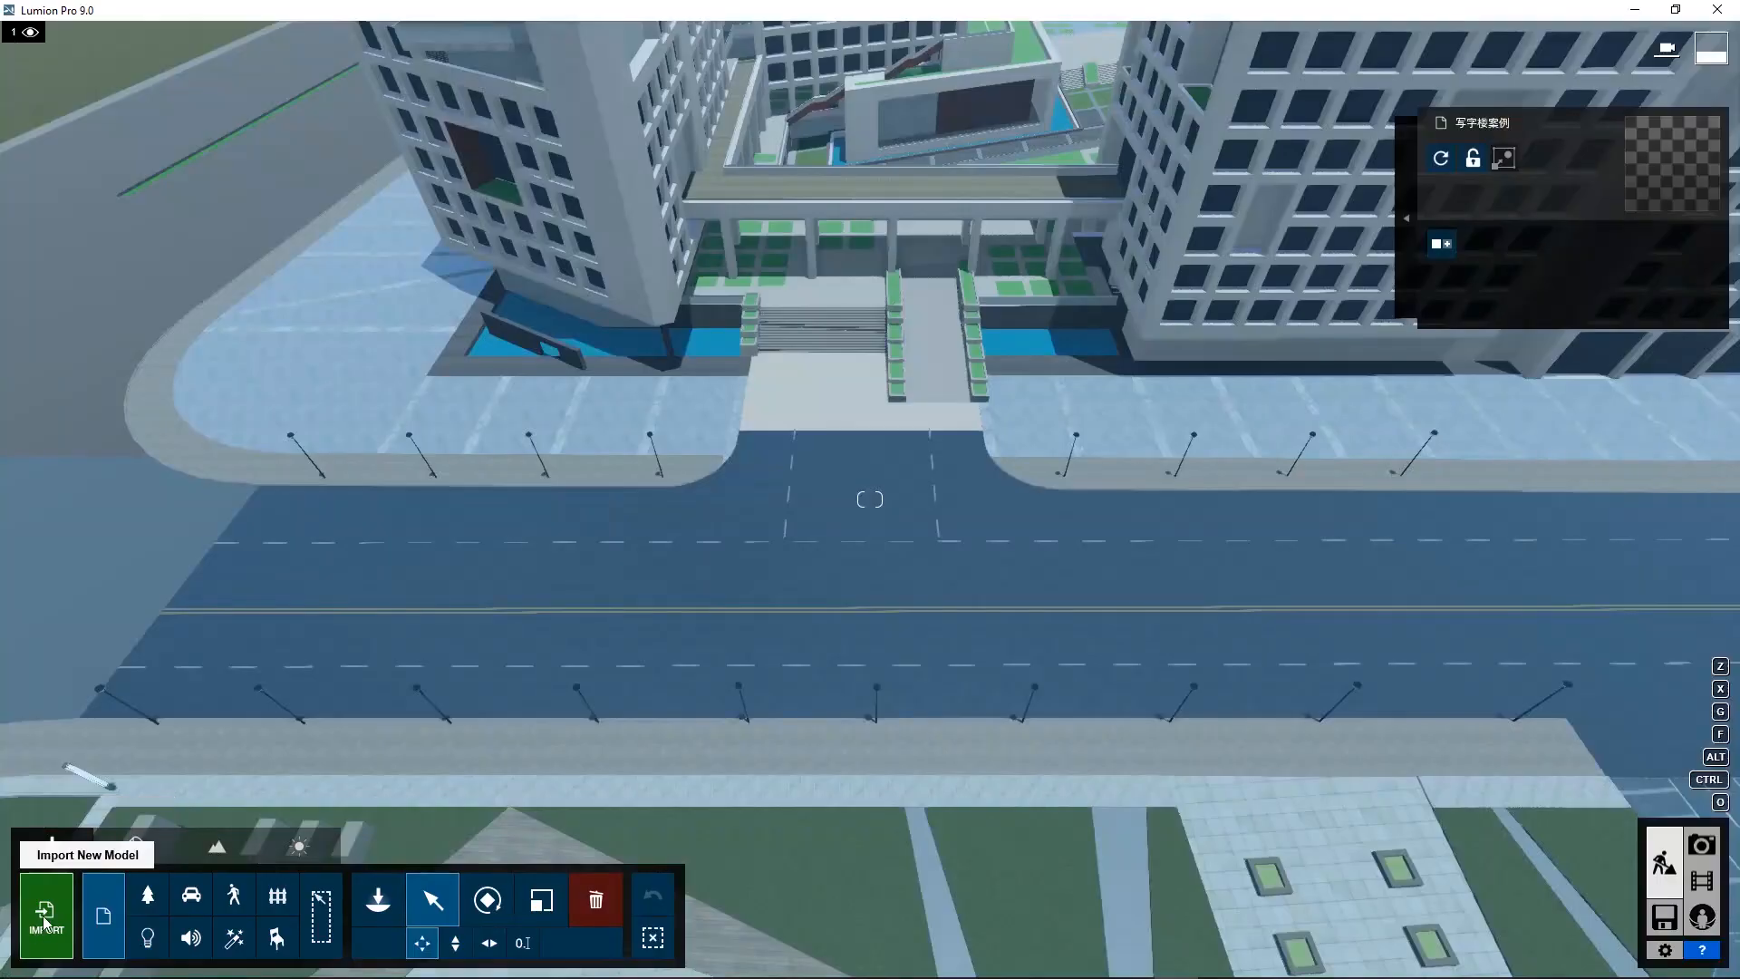
- Import Streetlight.skp as a new model named Streetlighta and place it on the road
click(46, 923)
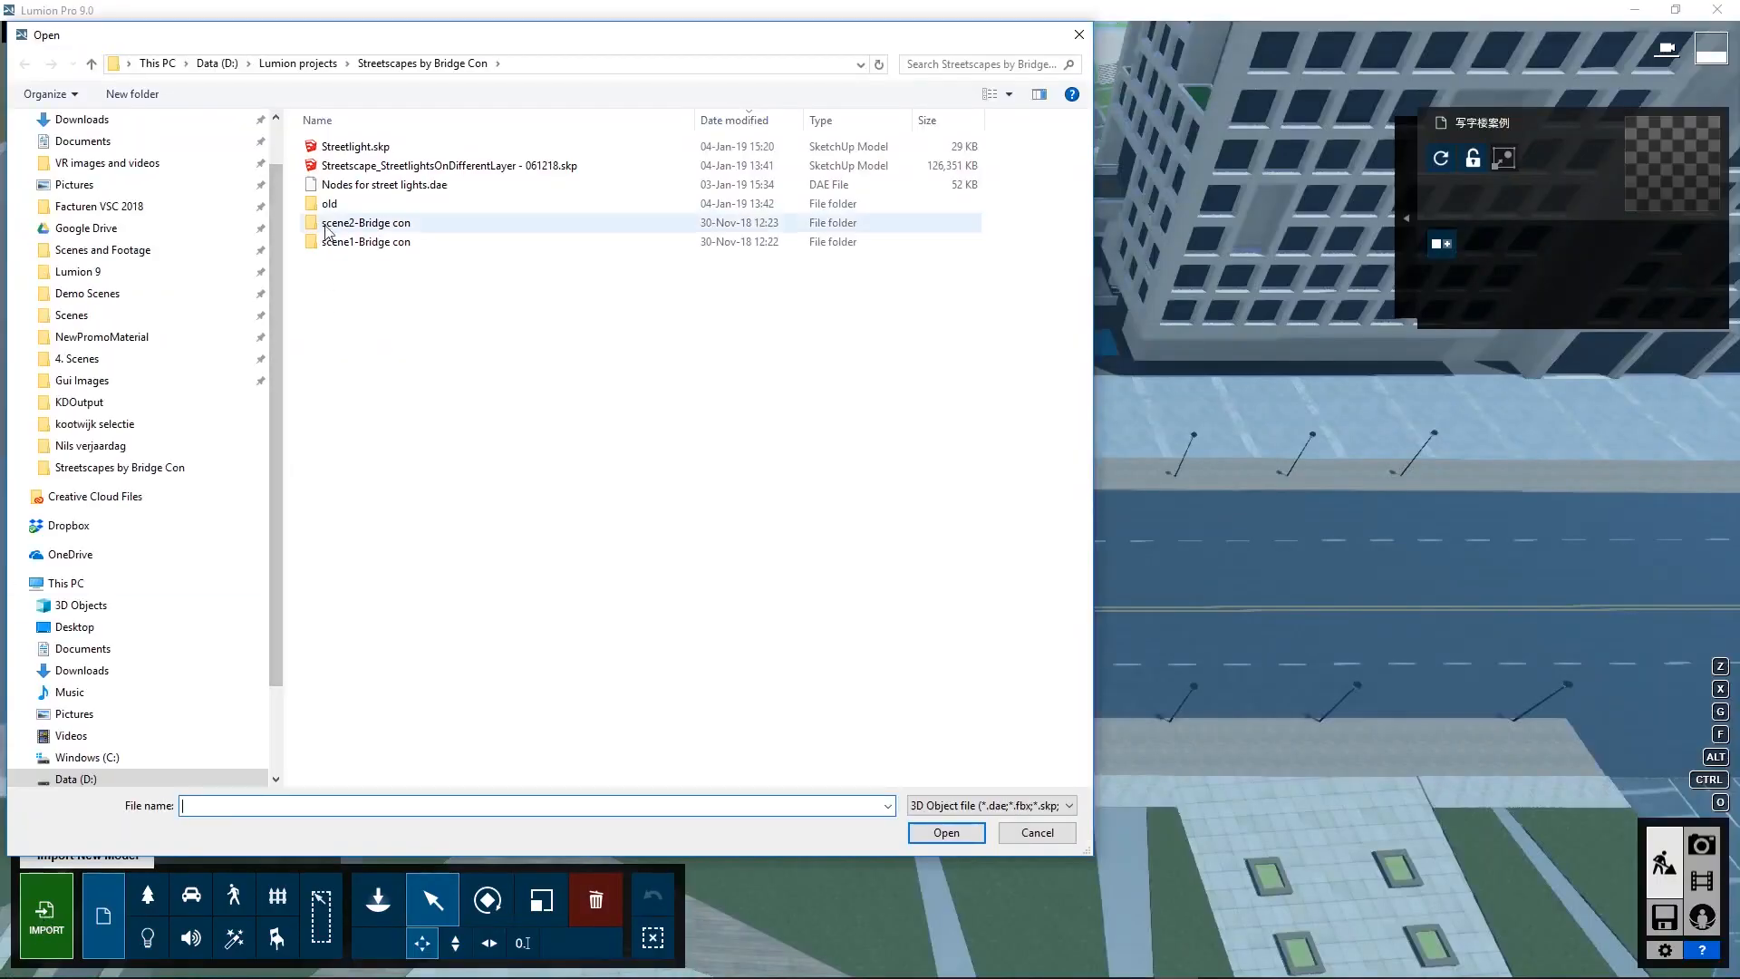
click(355, 150)
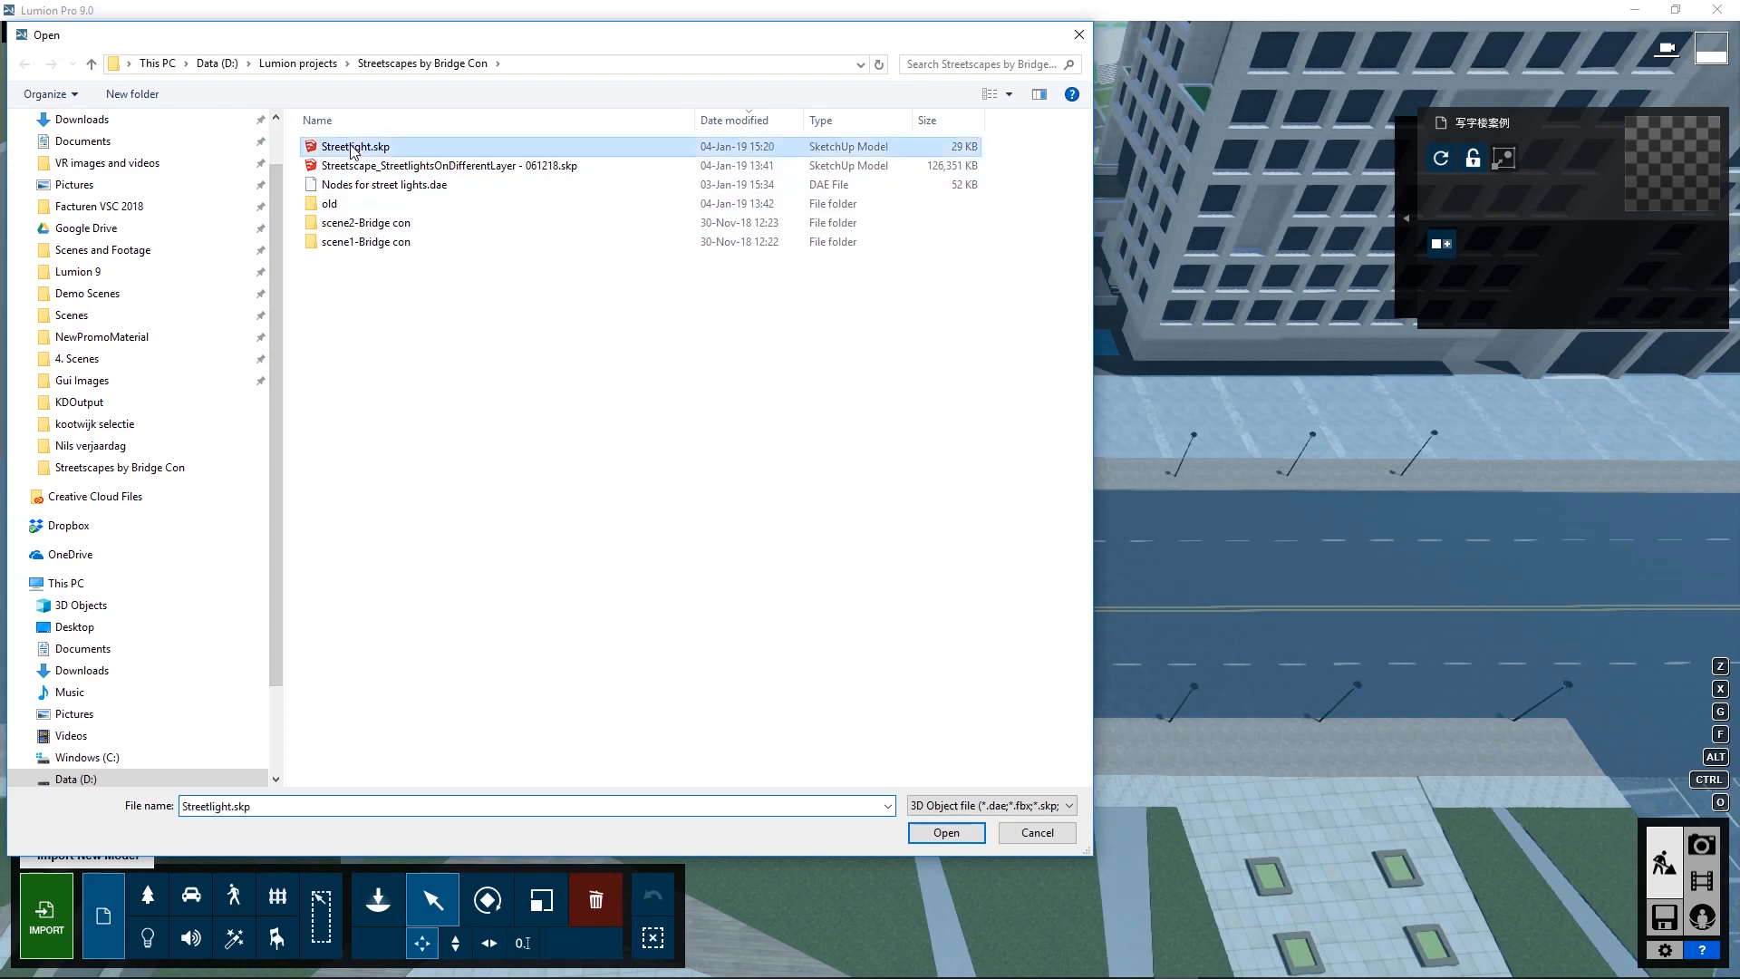
click(946, 831)
text(a)
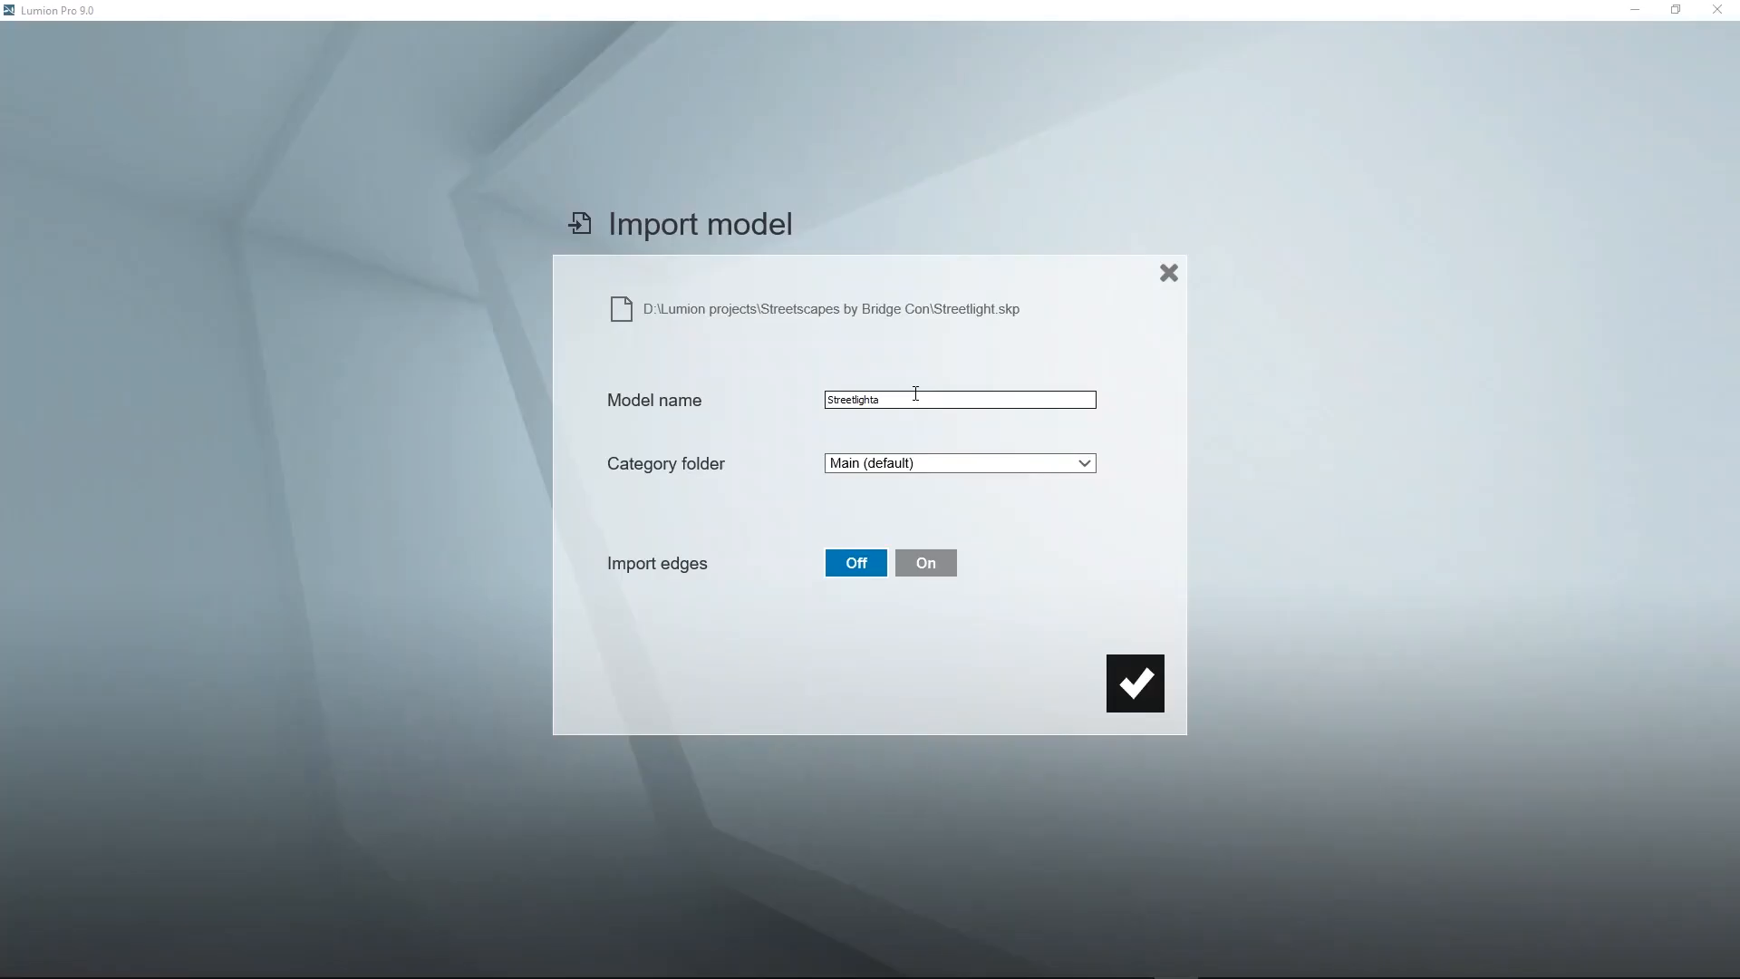
click(1128, 681)
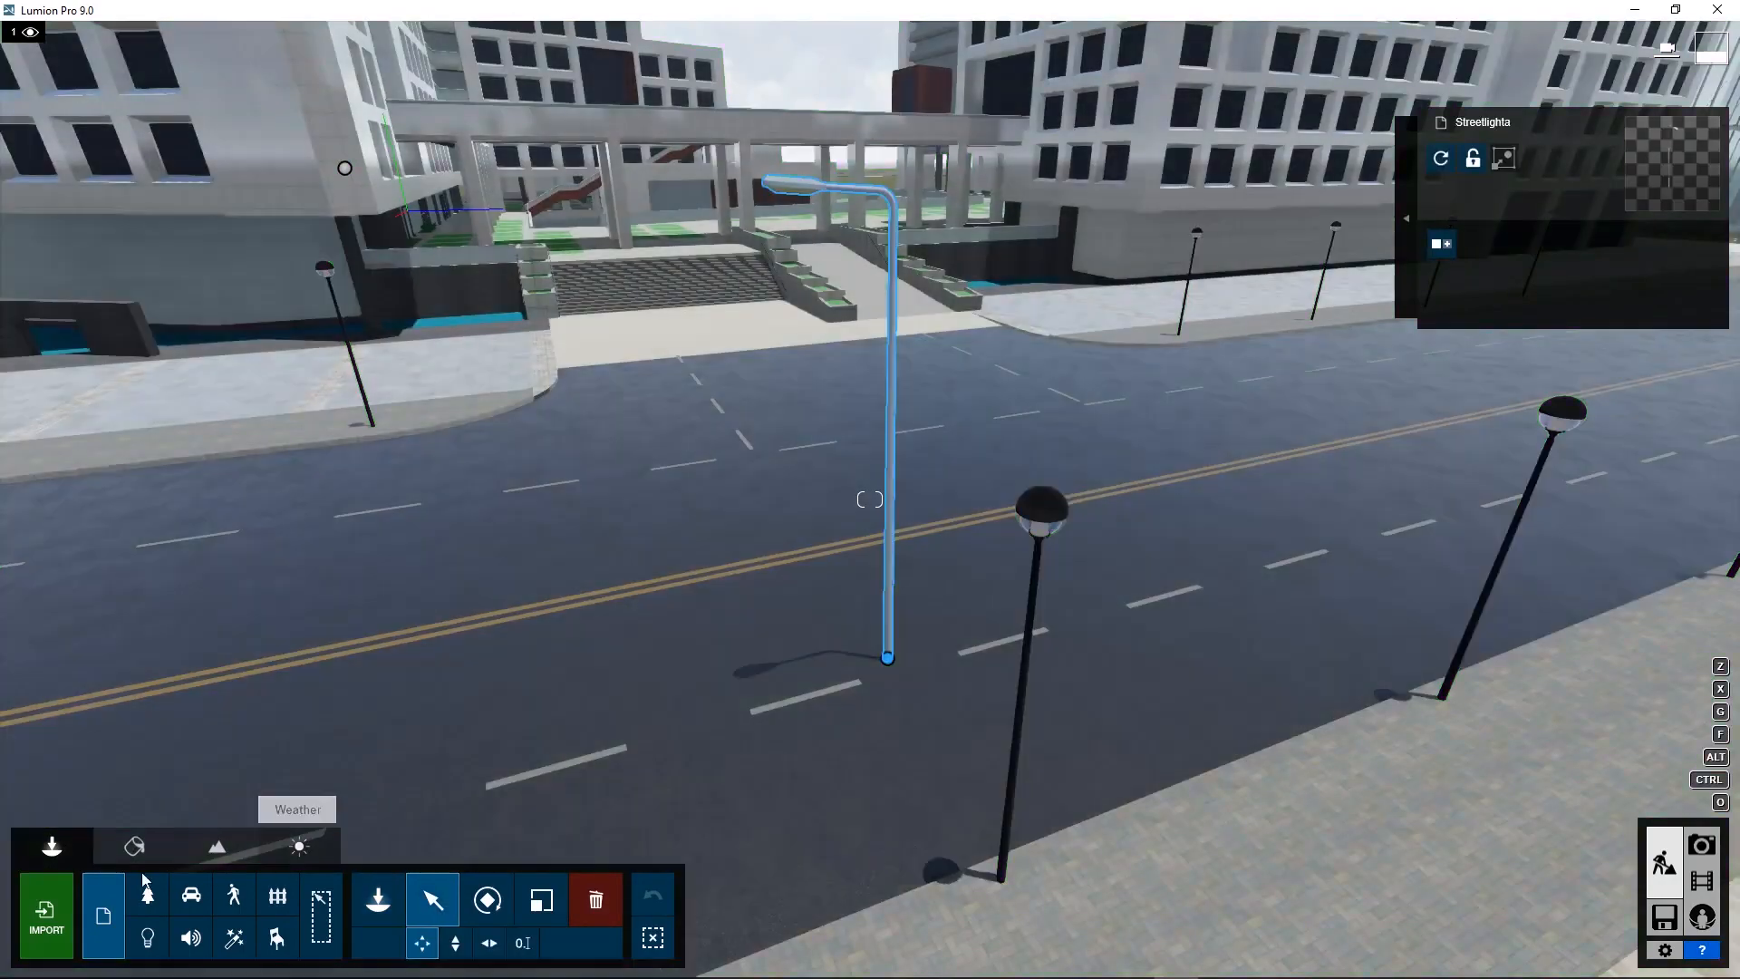
- Apply a green outdoor metal material to the pole of the imported street light
click(133, 847)
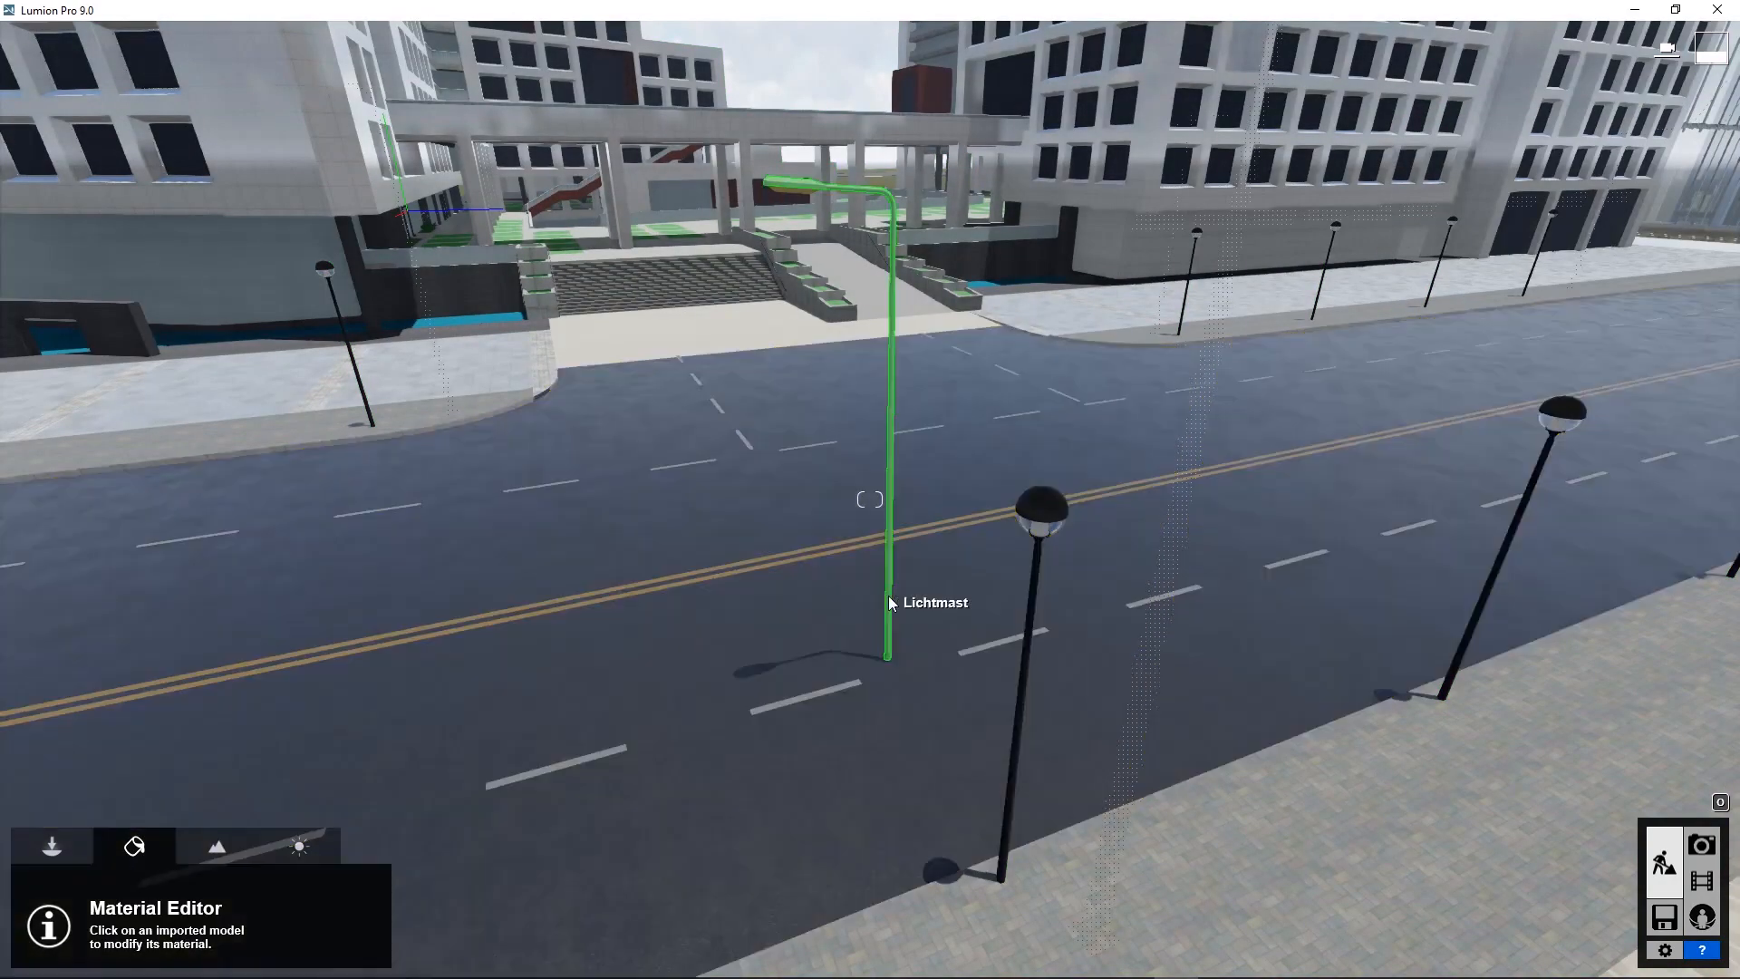
click(888, 596)
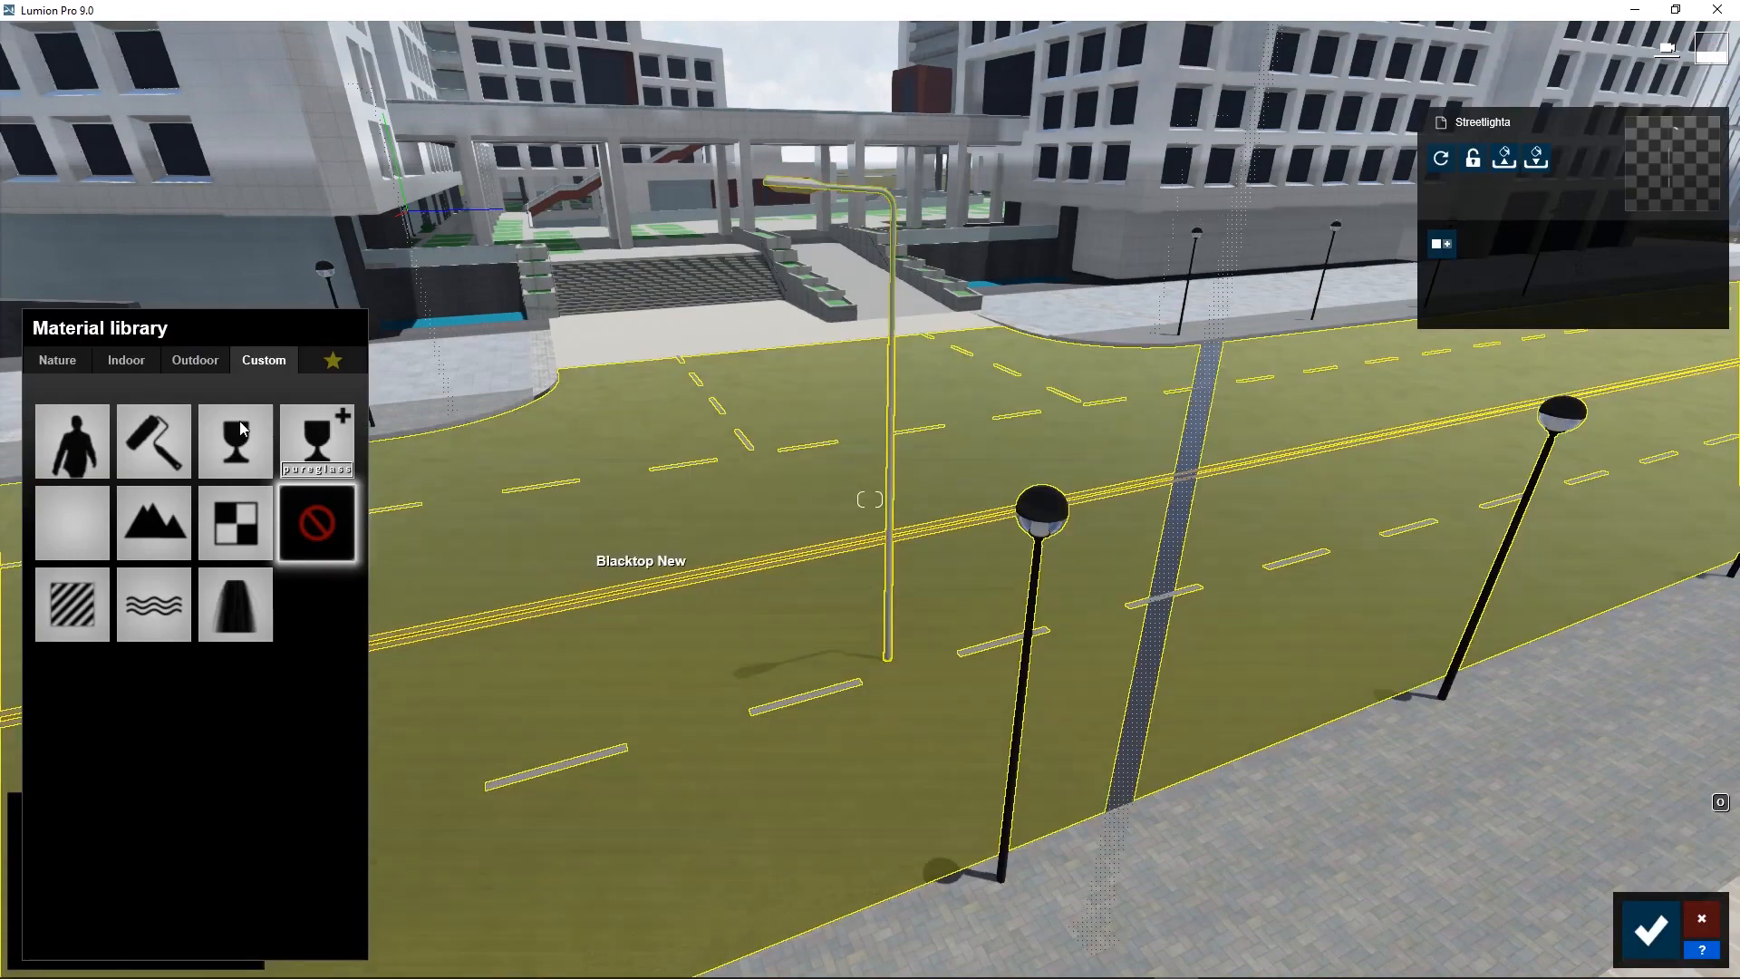
click(195, 359)
click(258, 412)
click(232, 567)
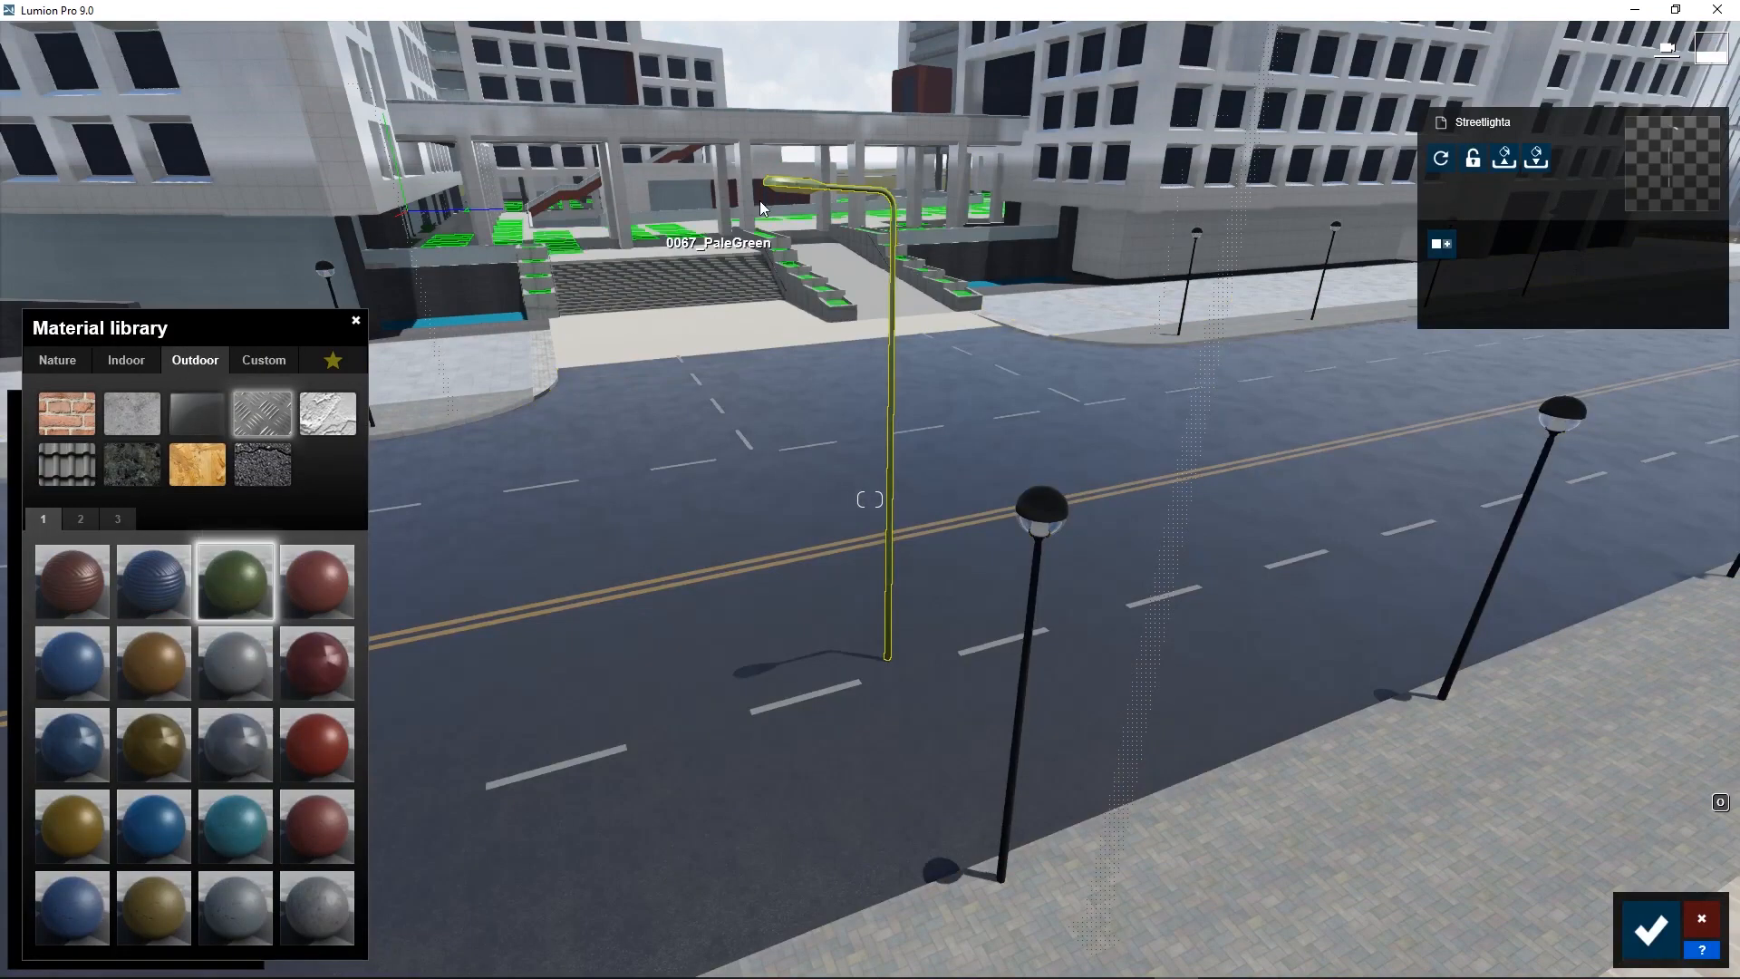
- Apply the custom Standard material to the lamp head of the street light and open its additional material settings
click(263, 360)
click(70, 600)
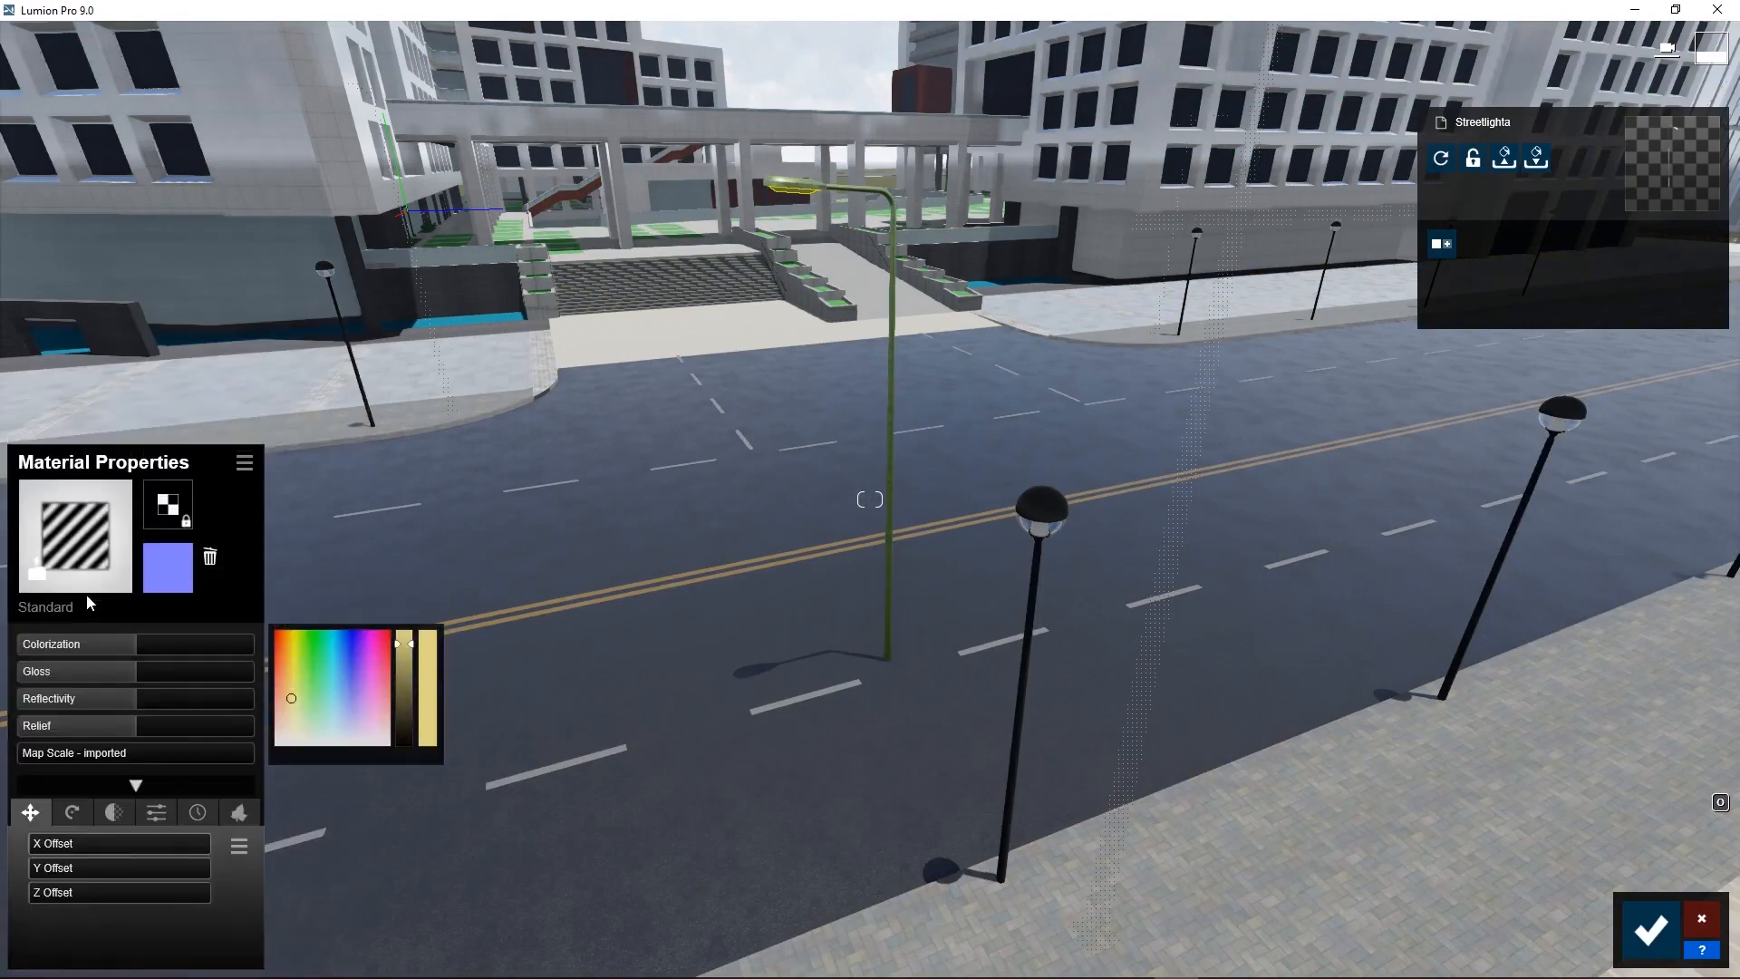
click(152, 812)
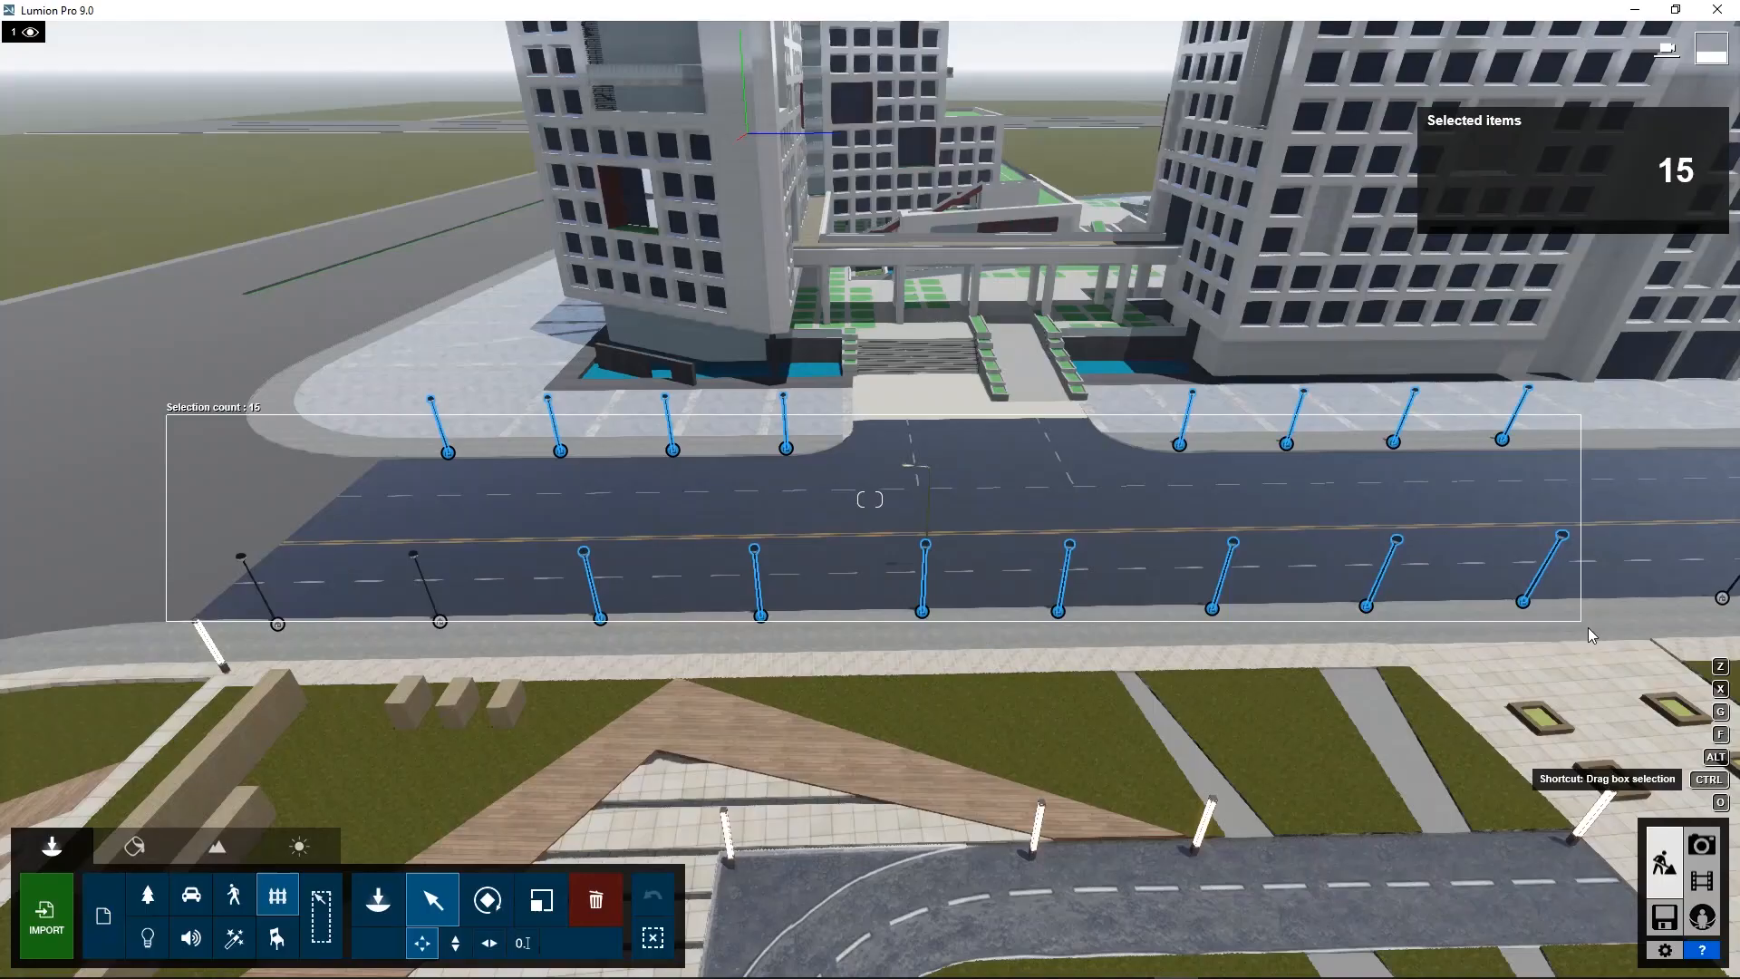
- Replace the 17 street lights along the road with the imported Streetlighta model and turn their arms toward the road
drag(1588, 627, 1591, 629)
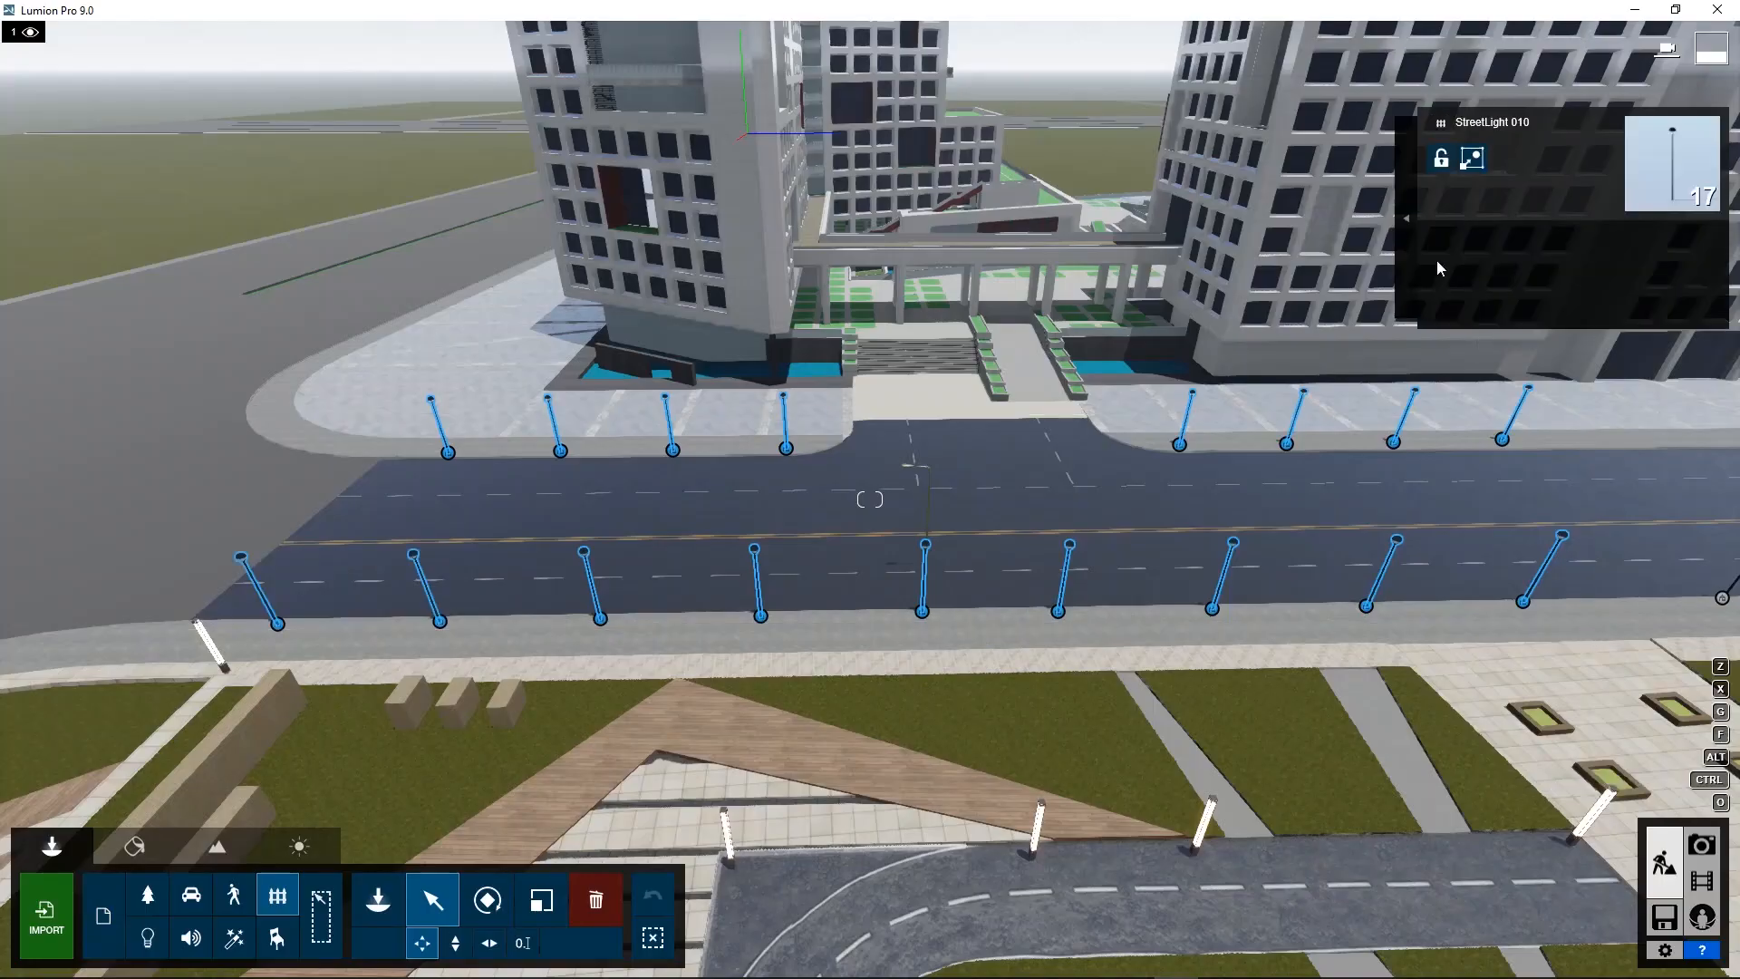
click(1407, 219)
click(1287, 138)
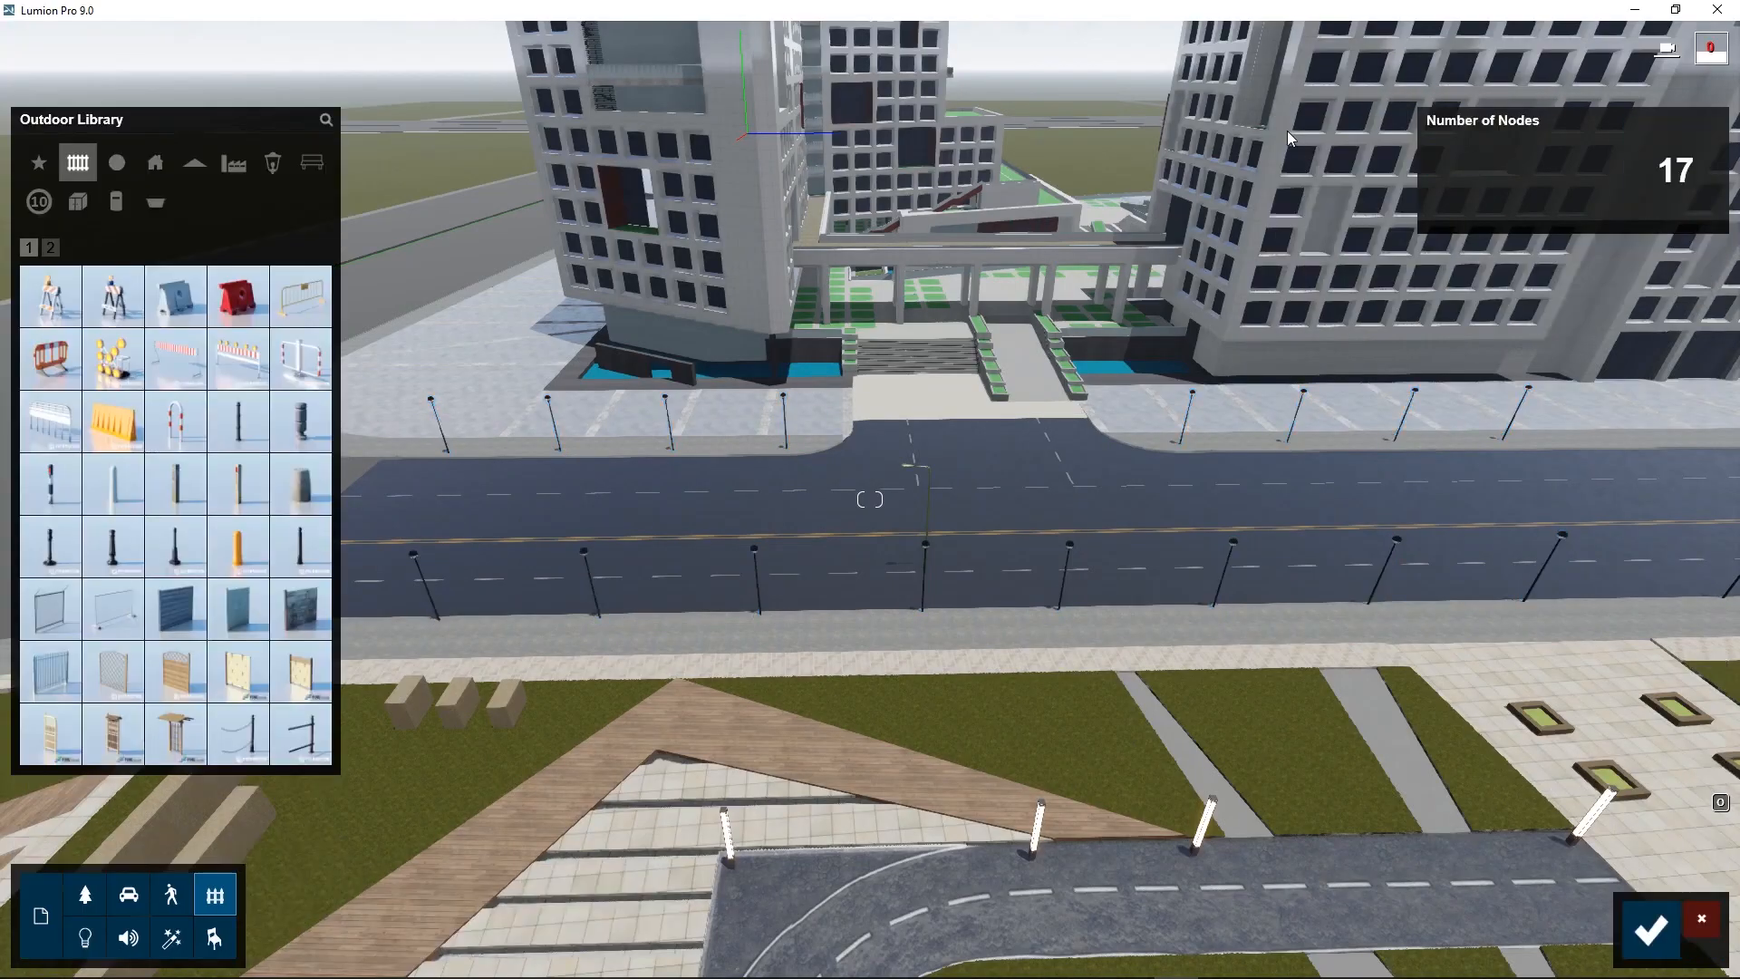
click(42, 915)
click(51, 256)
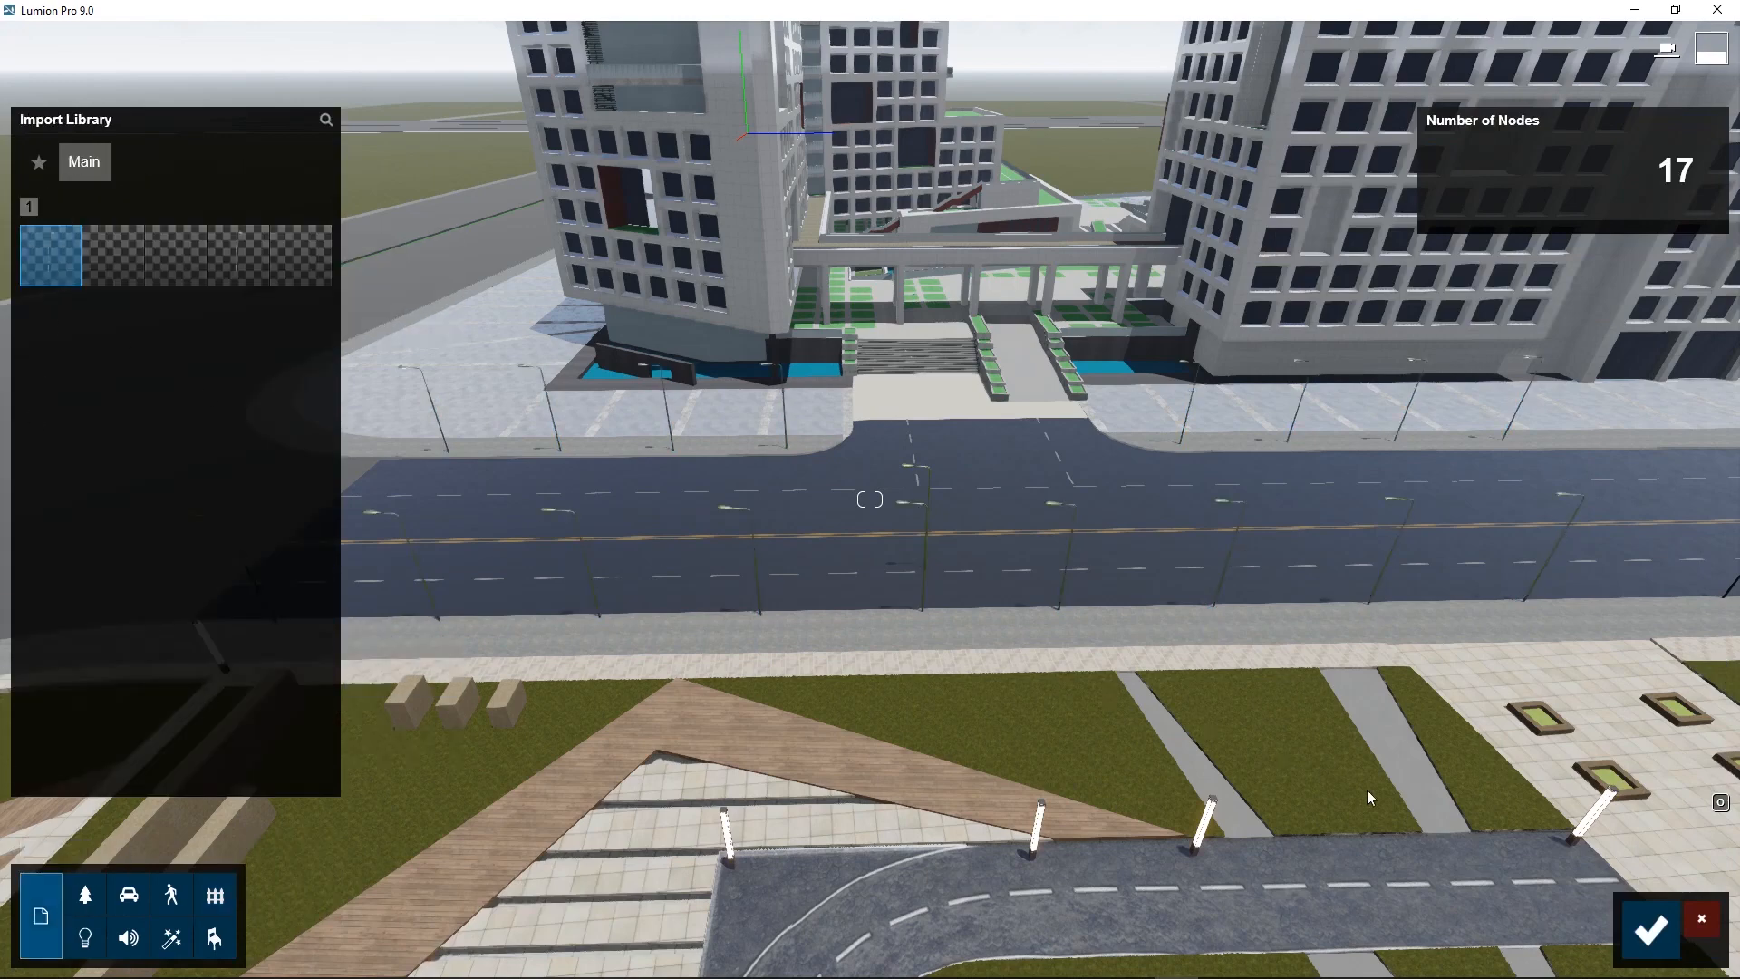
click(1644, 929)
click(103, 916)
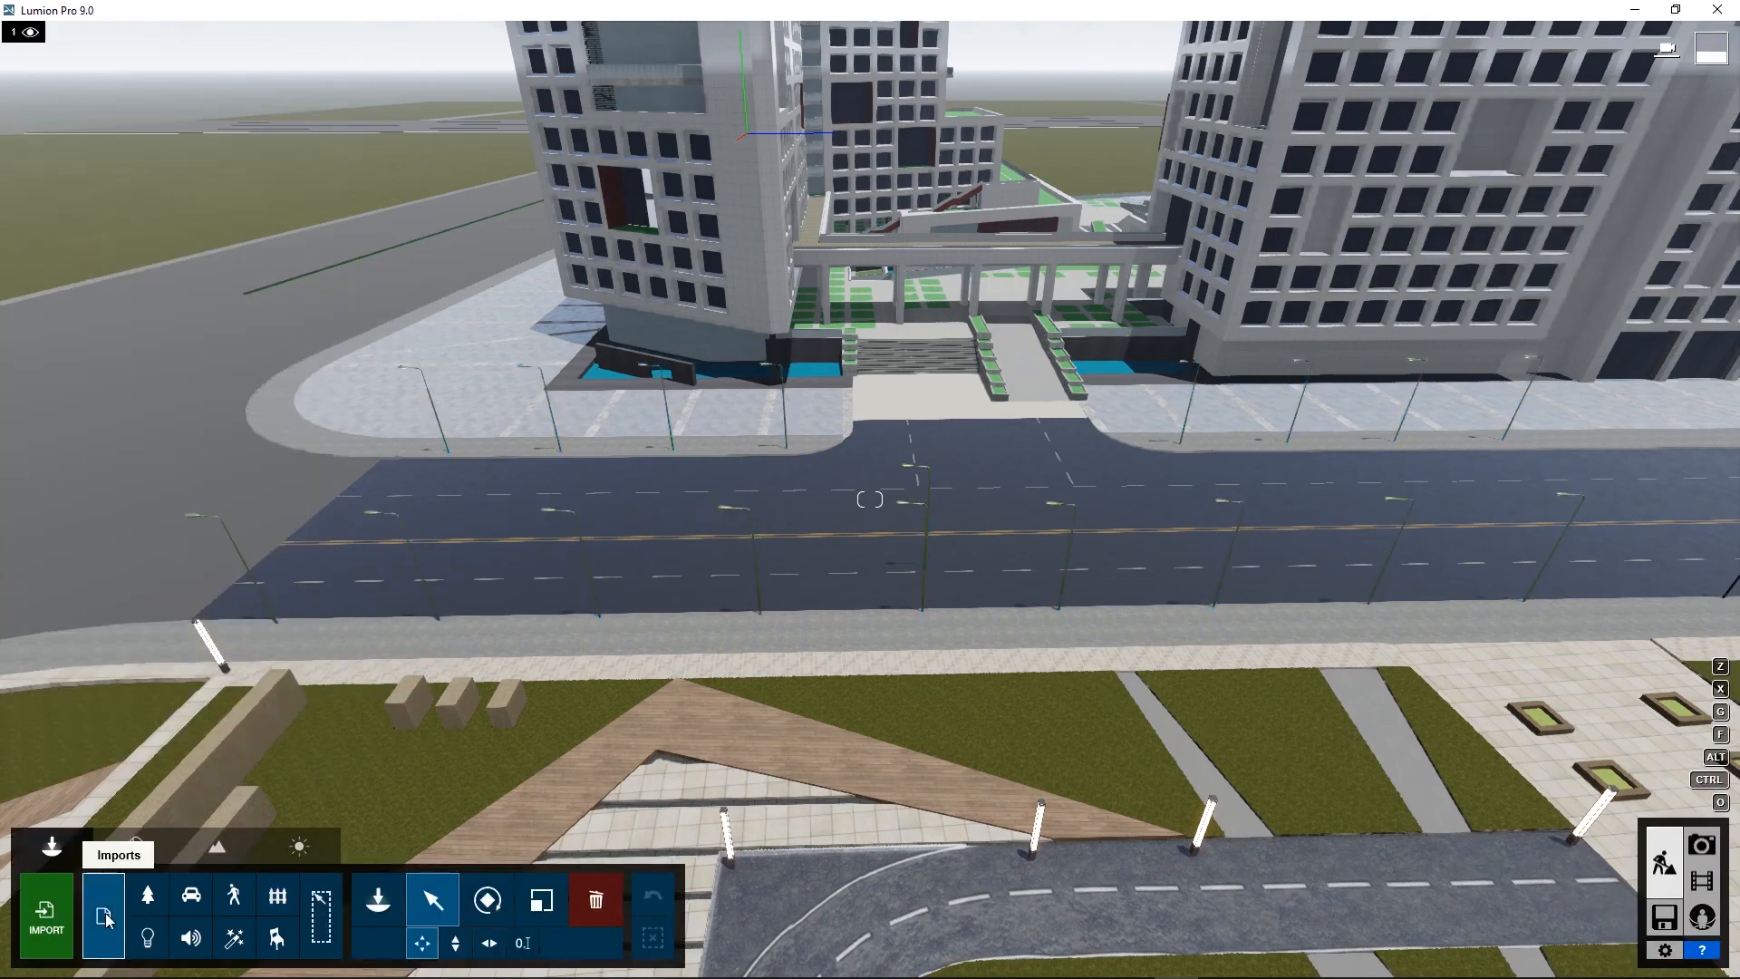
ctrl+drag(94, 482, 1298, 726)
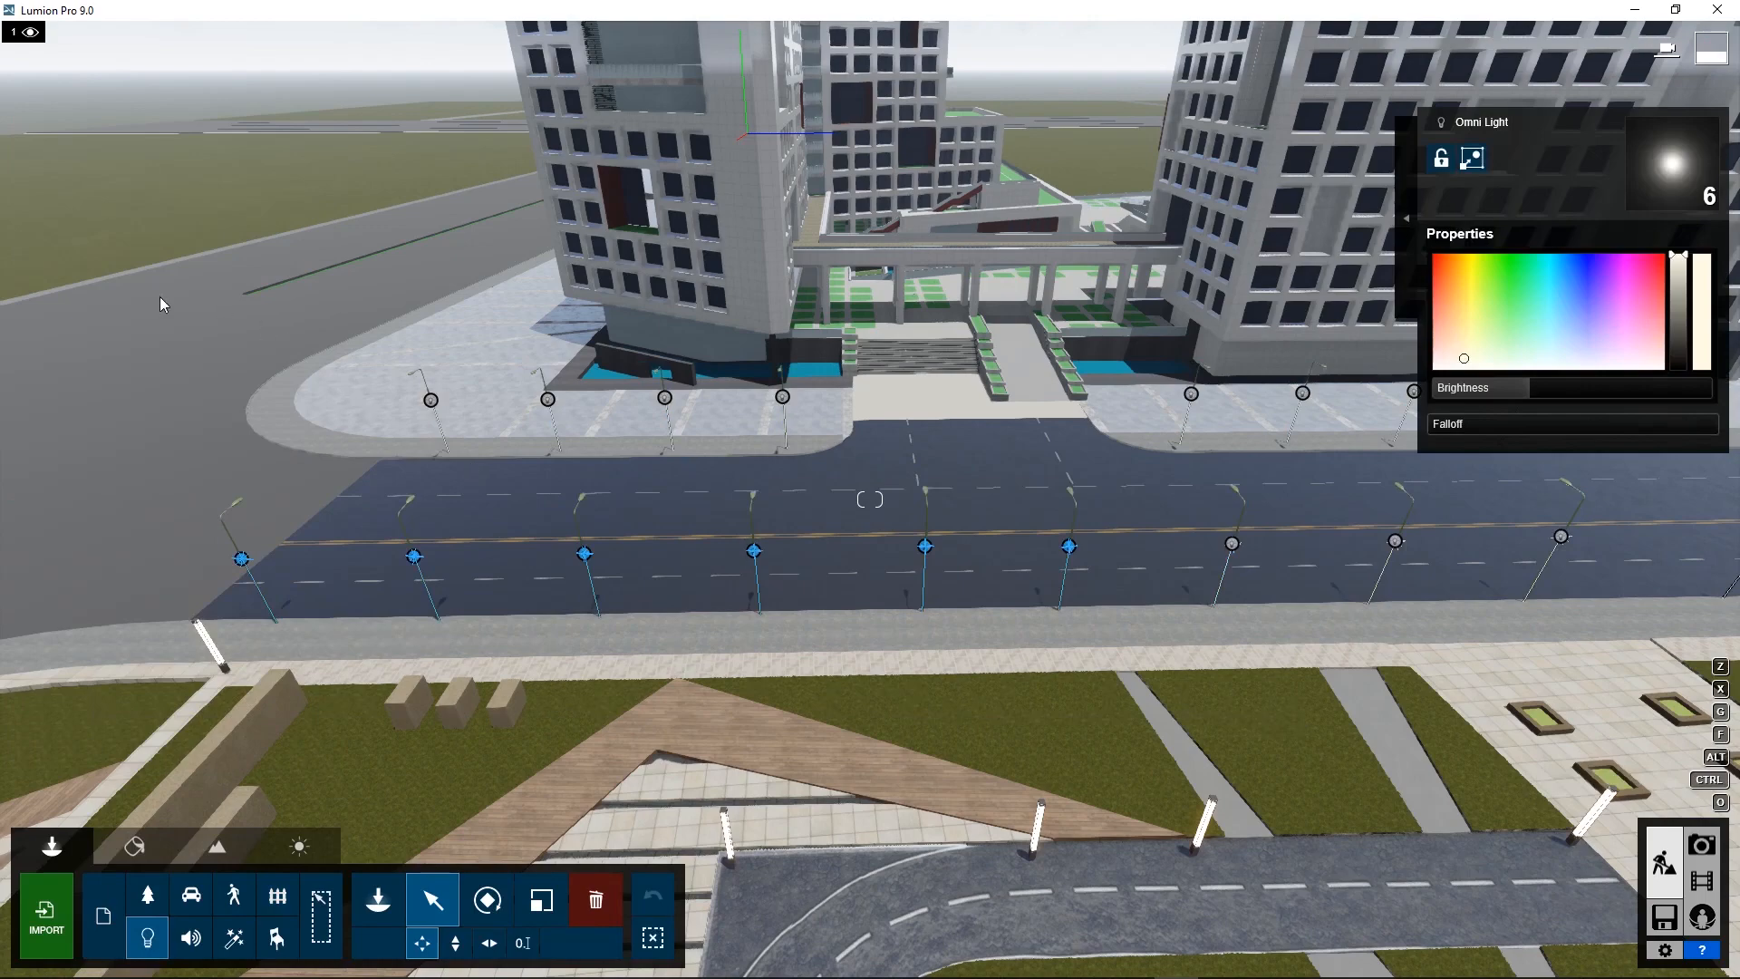
- Replace the 17 Omni Lights along the road with the first Lamp spotlight and rotate them to shine downward
ctrl+drag(159, 297, 1681, 663)
click(1472, 158)
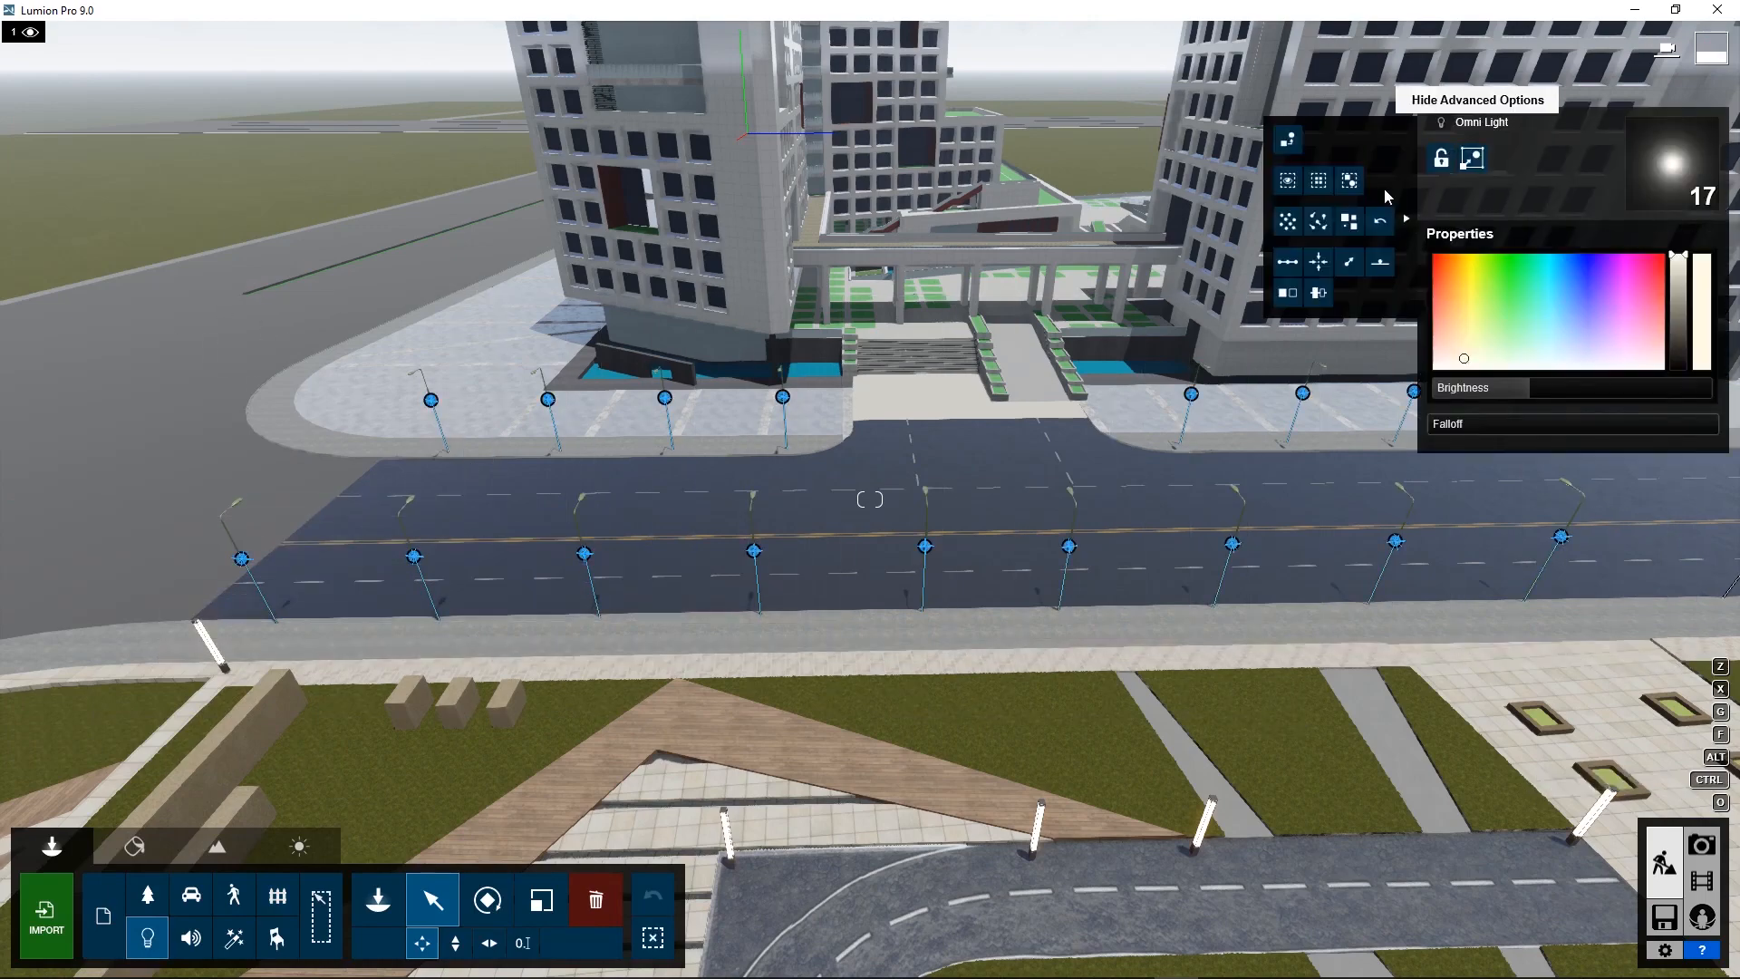
click(1288, 139)
click(77, 161)
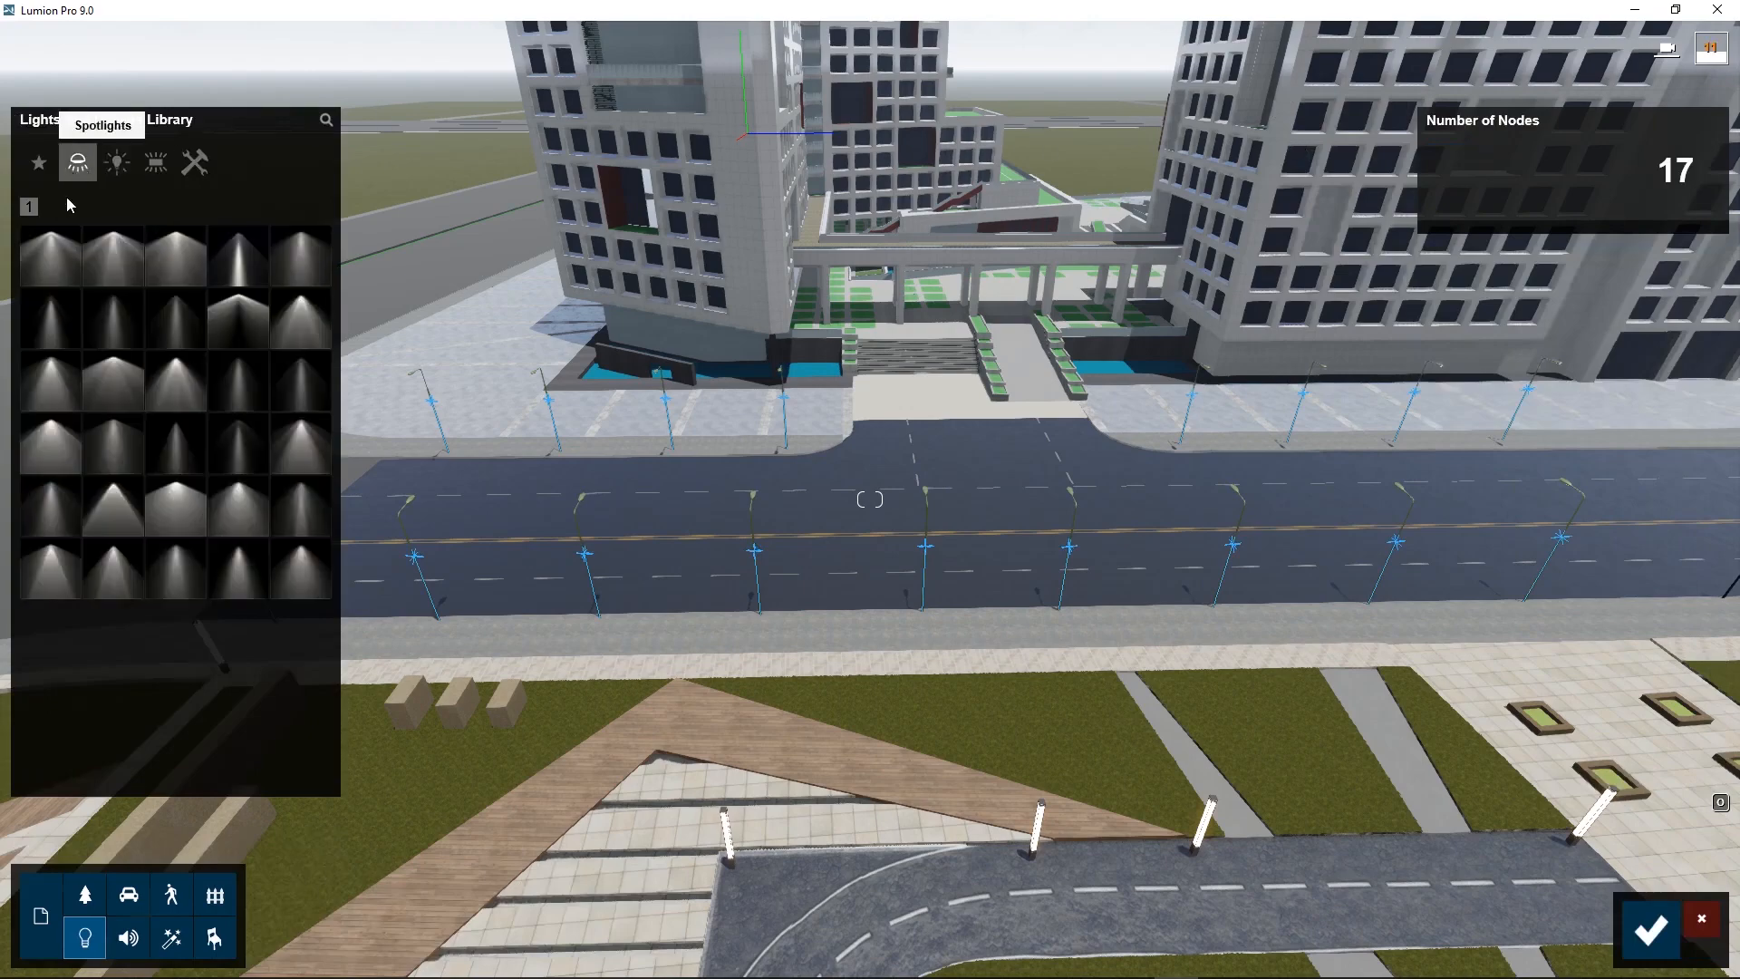
click(50, 255)
click(1649, 929)
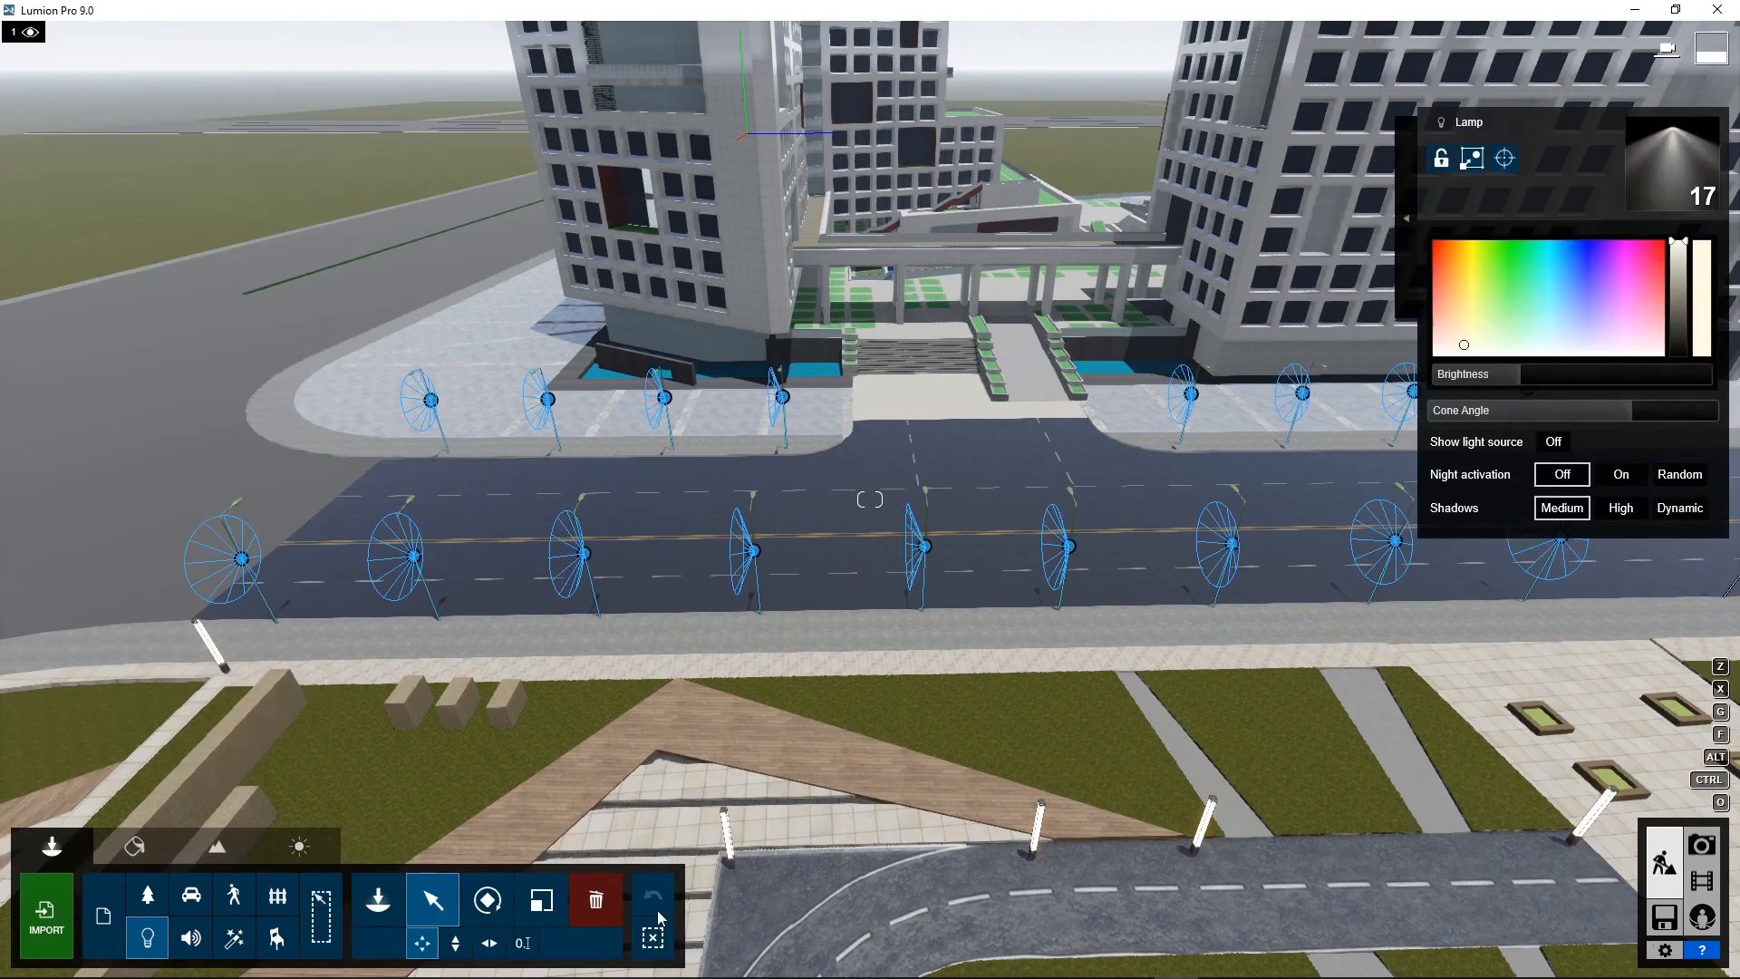
click(486, 899)
drag(808, 938, 842, 938)
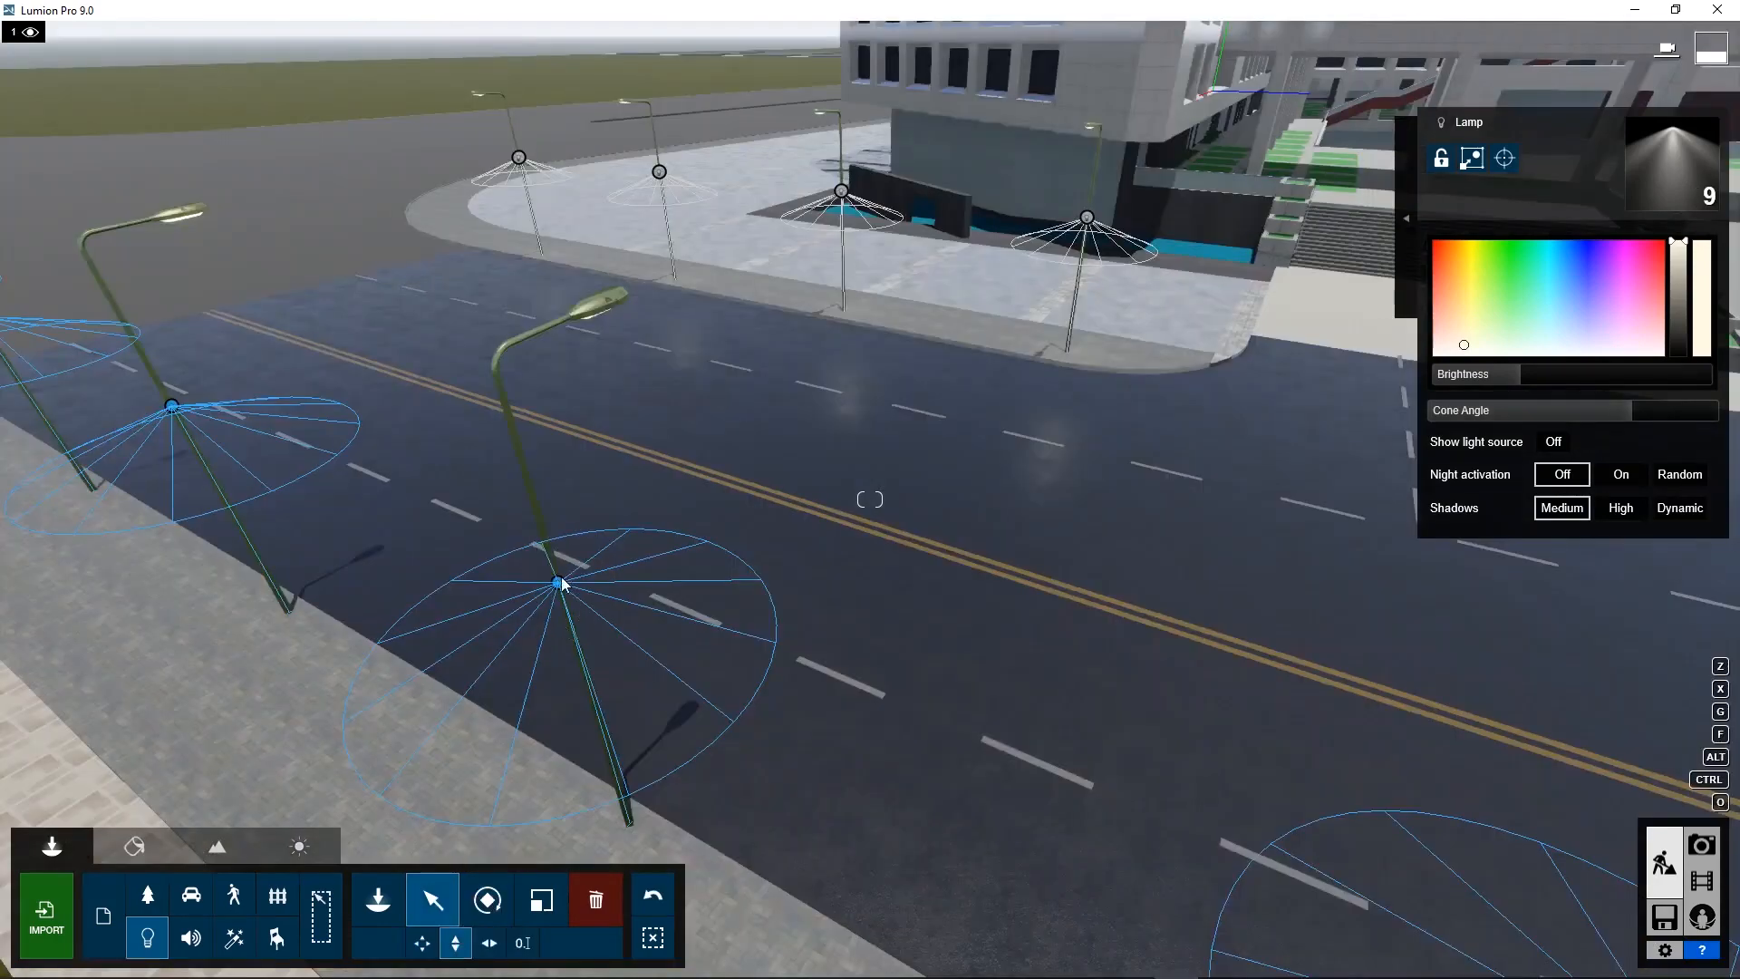
- Raise the near-side row of nine lamps and shift them horizontally to align with the street light heads
drag(552, 580, 587, 312)
key(n)
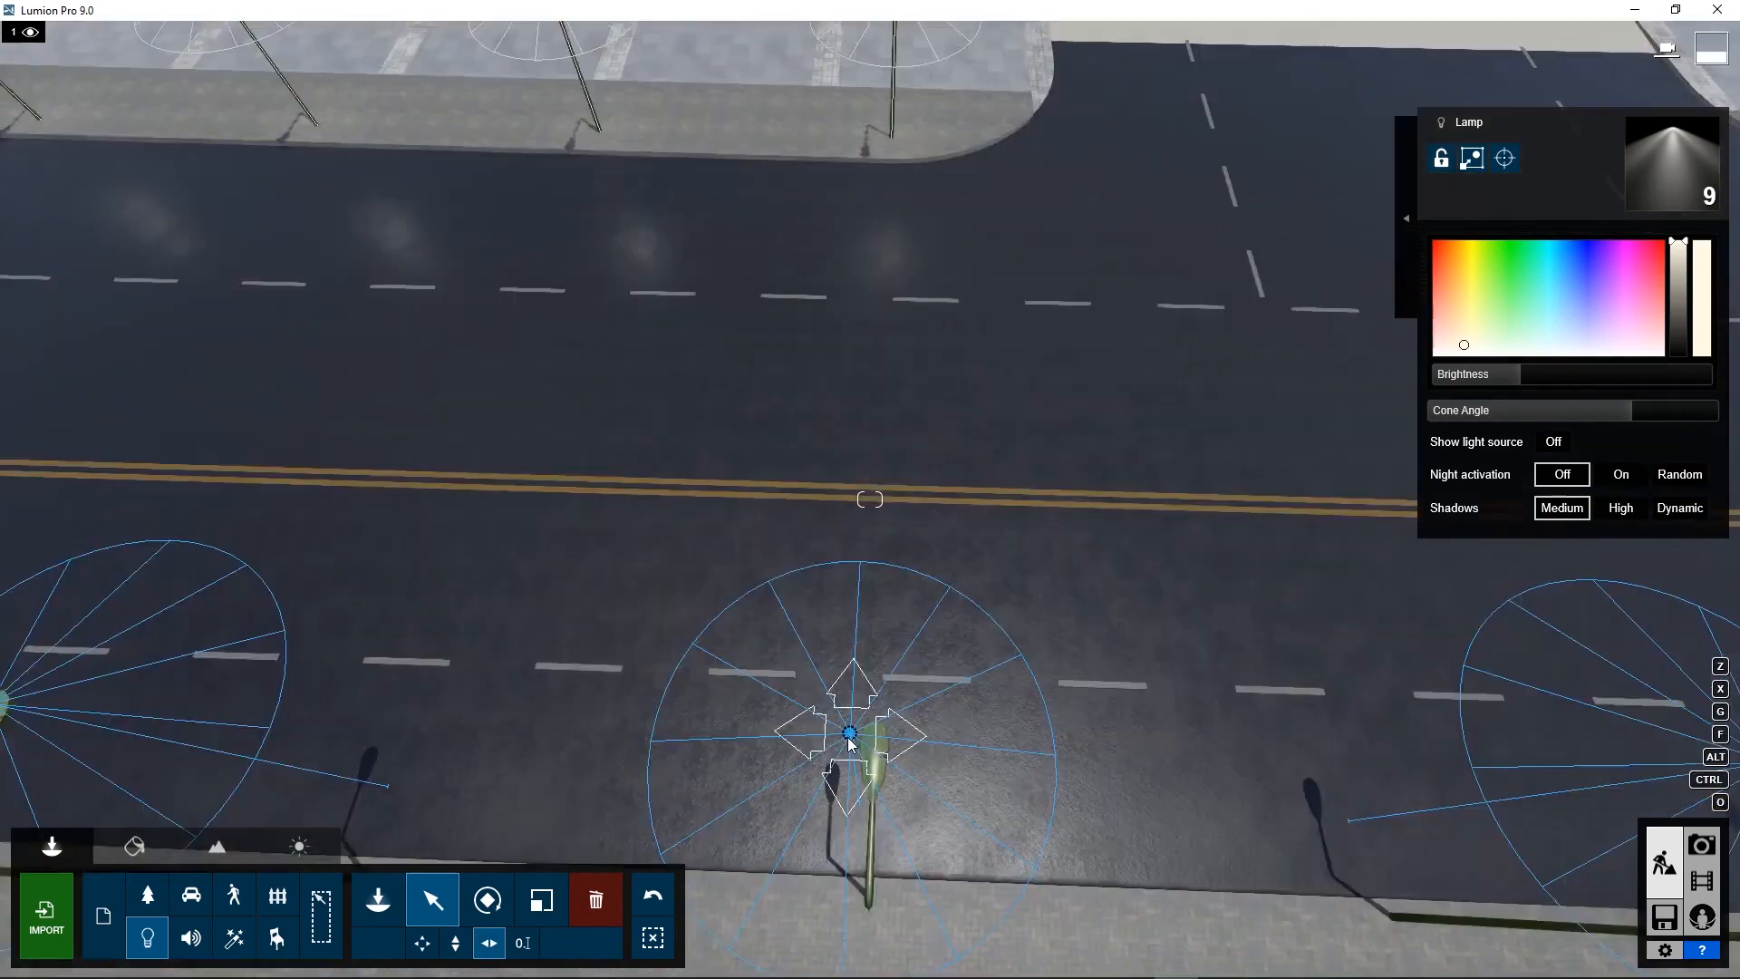
drag(878, 760, 871, 755)
- Set the Y position of the eight far-side lamps to 54.55 m and shift them out to the street light heads
click(523, 943)
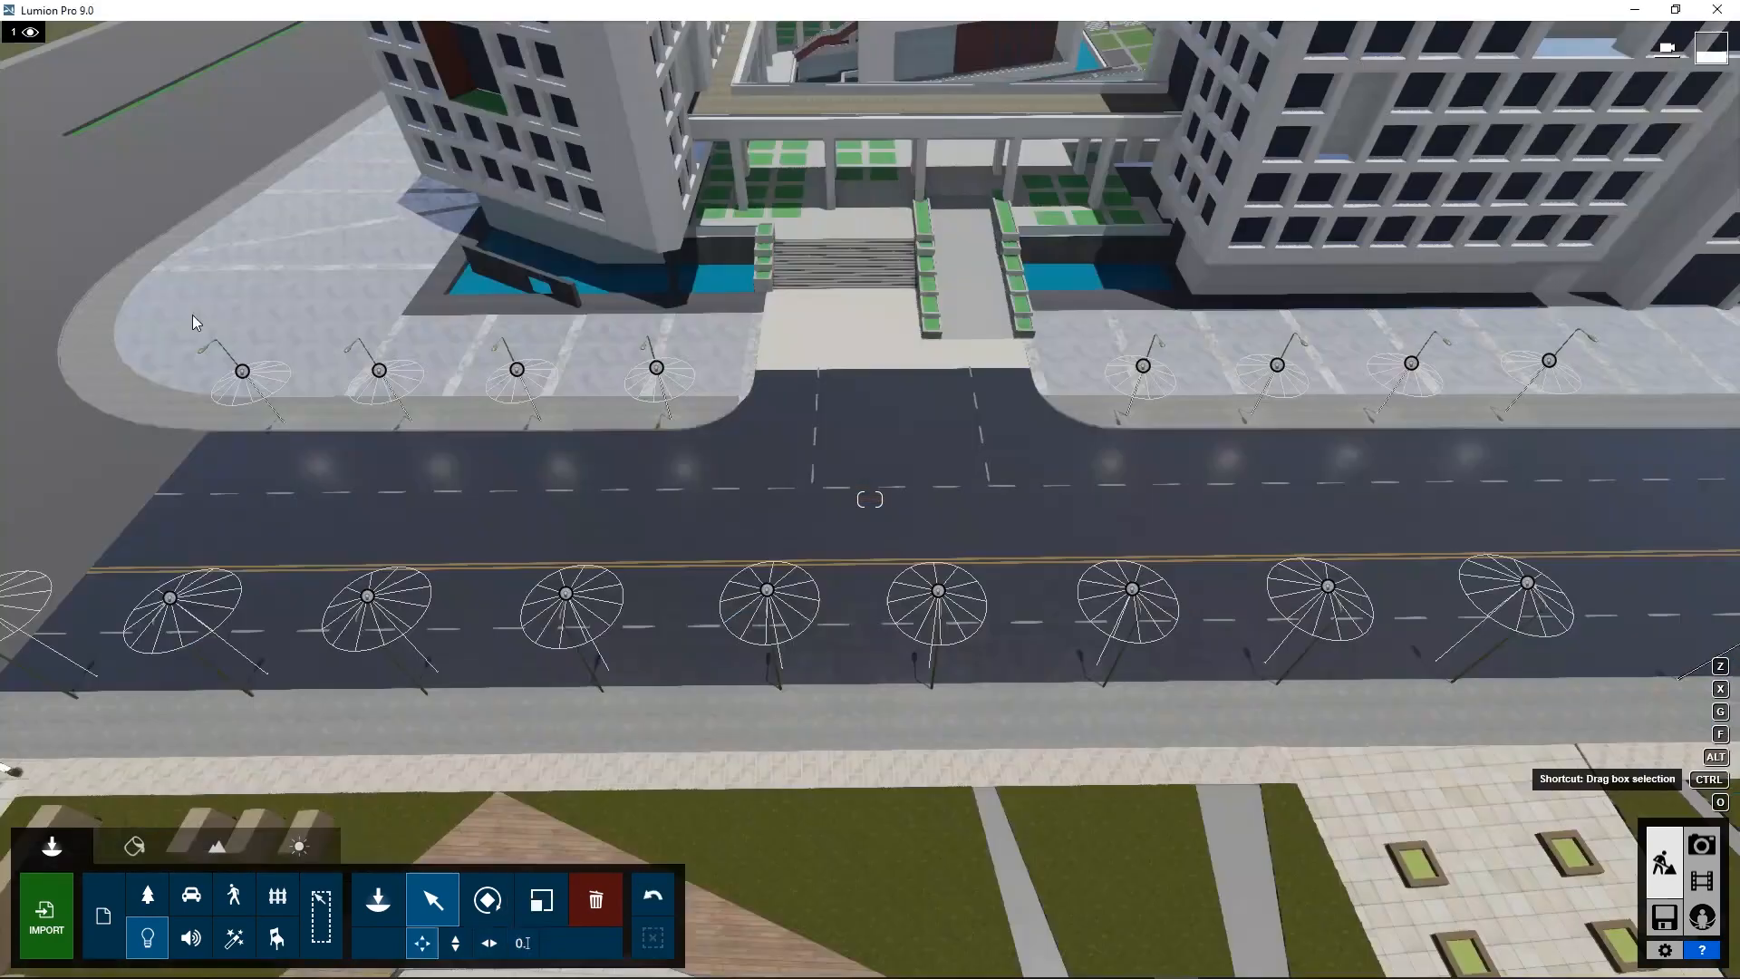
ctrl+drag(192, 313, 1604, 438)
click(526, 943)
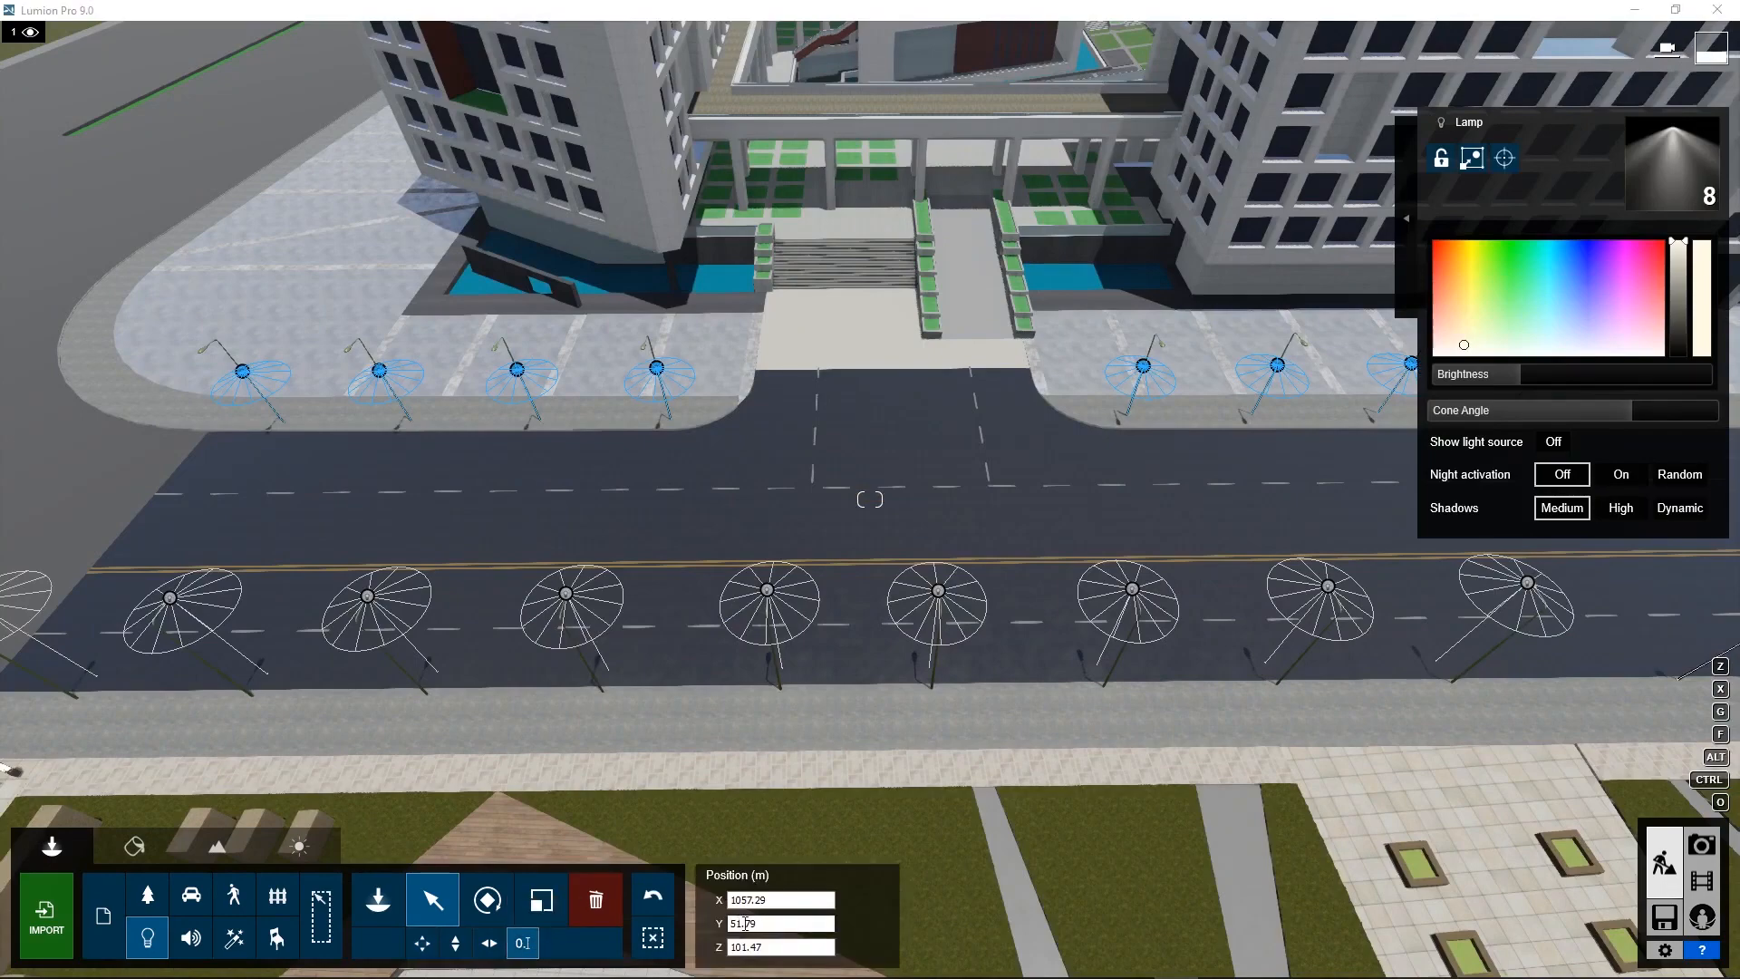
click(816, 922)
text(54.55)
key(Return)
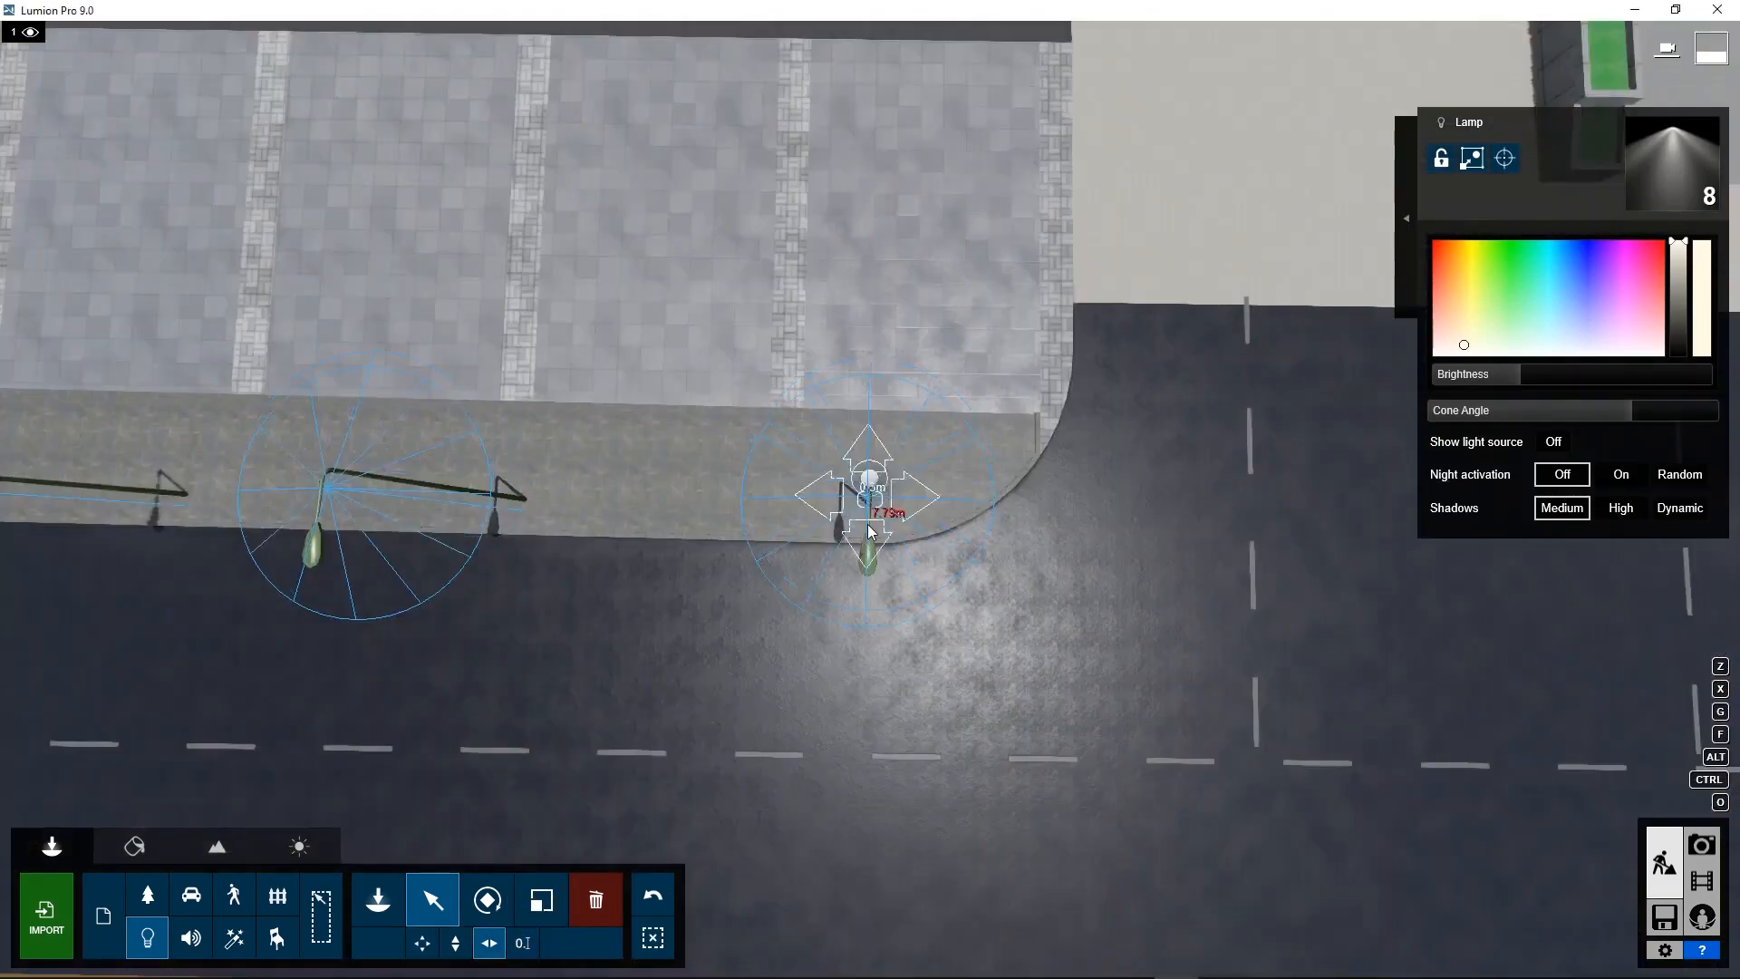
- Lower the sun height to night to show the lamps lighting both sides of the road
click(299, 845)
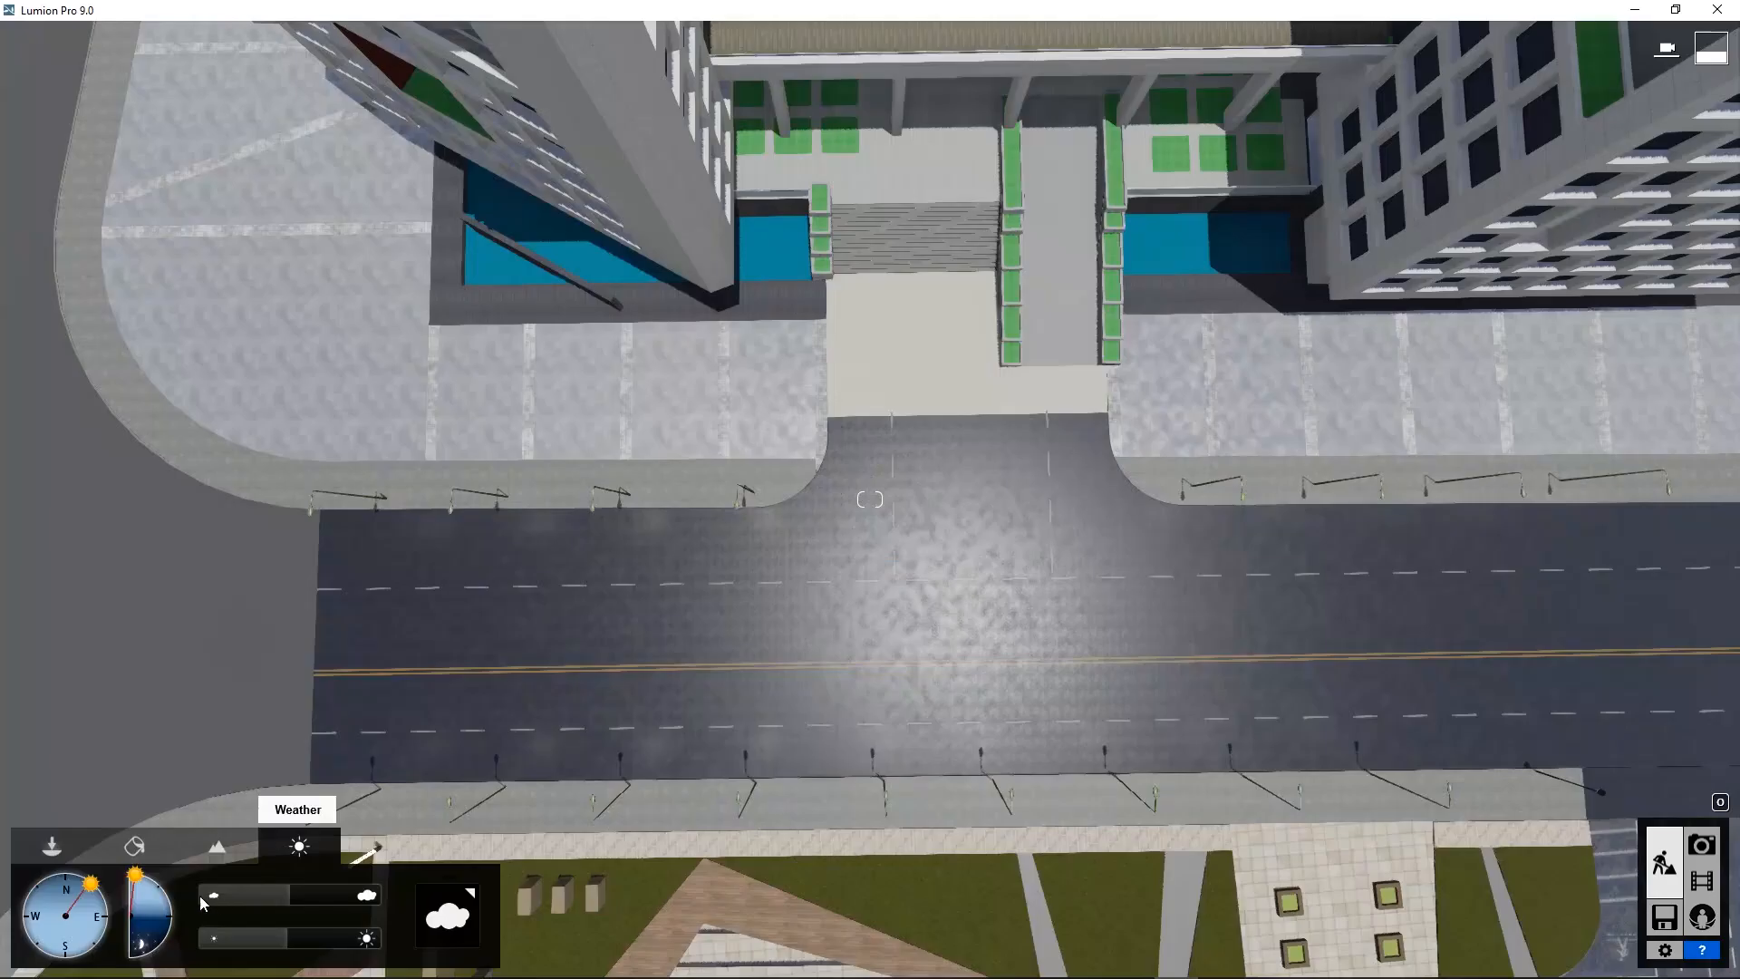
drag(143, 881, 167, 936)
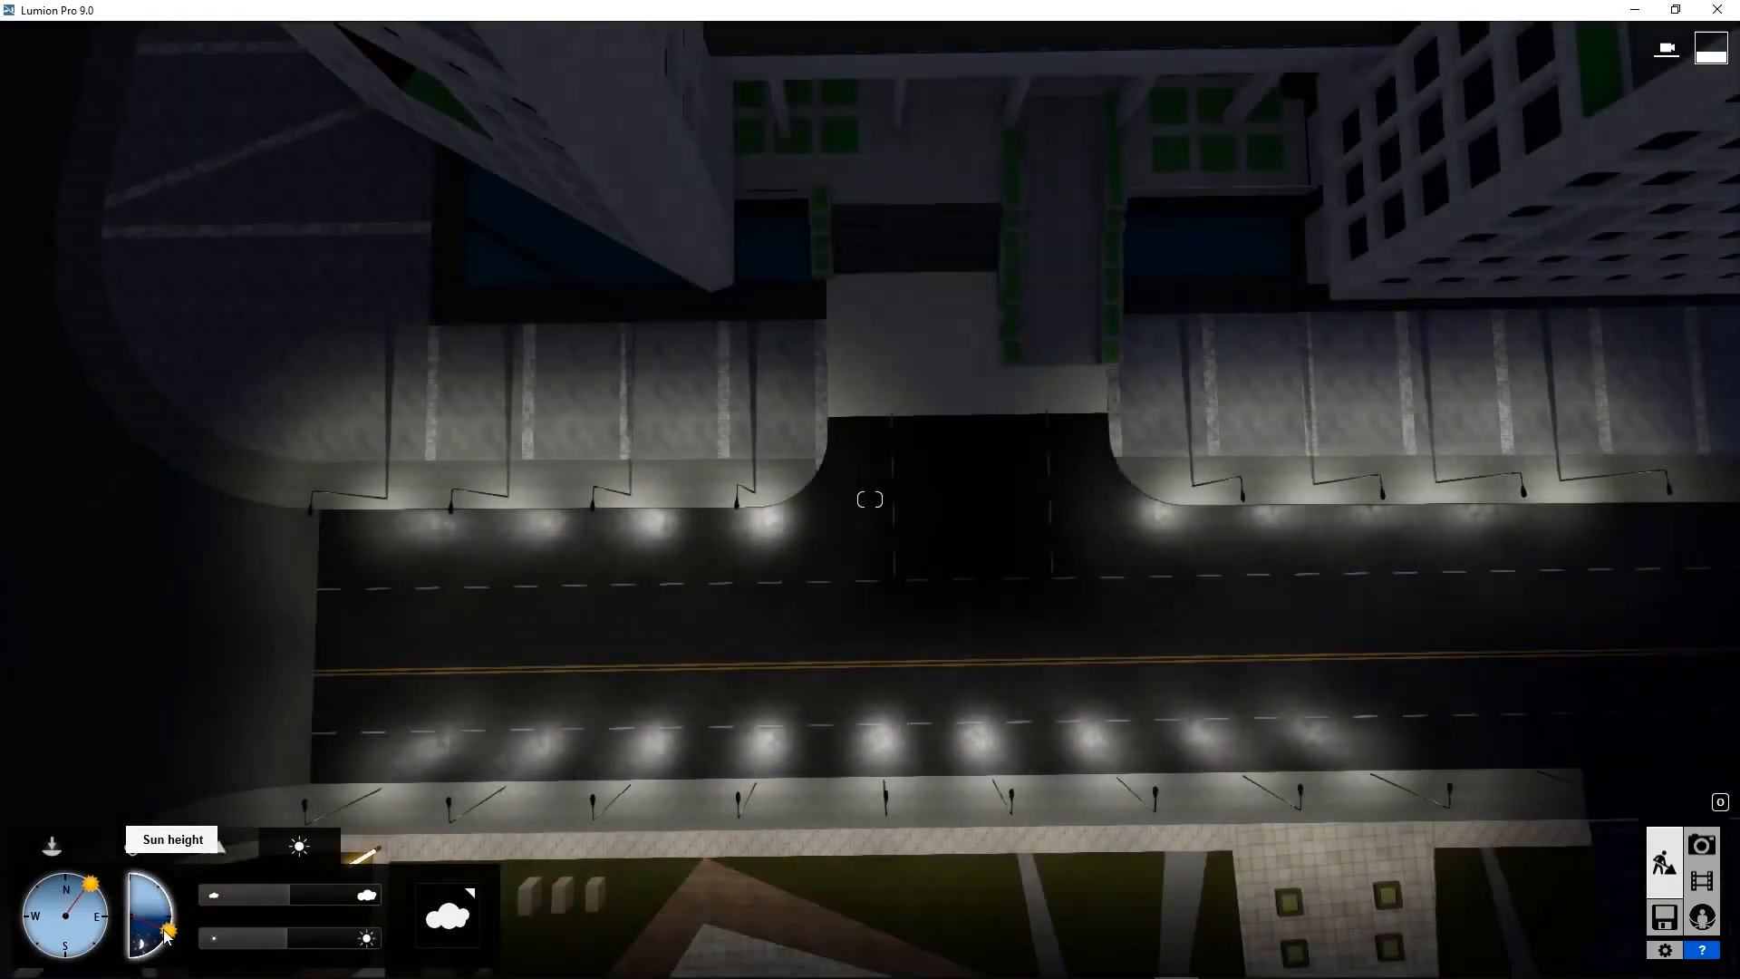